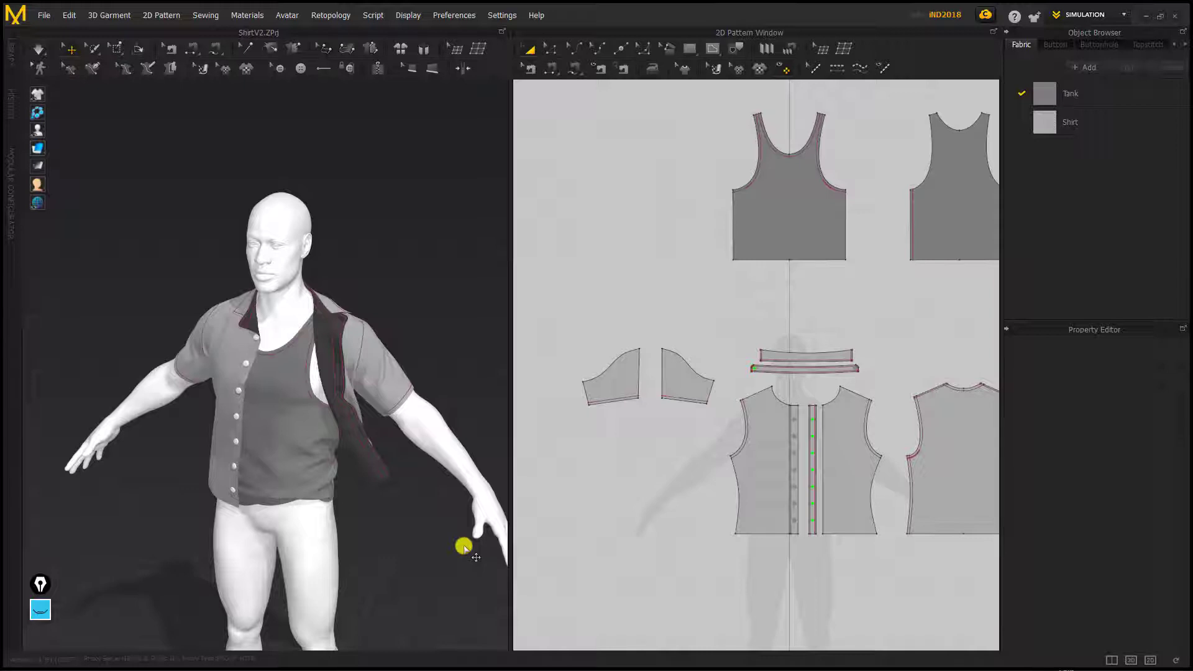
Marquee-select all the shirt pattern pieces in the 2D window, leaving the tank unselected
scroll(671, 365, up, 3)
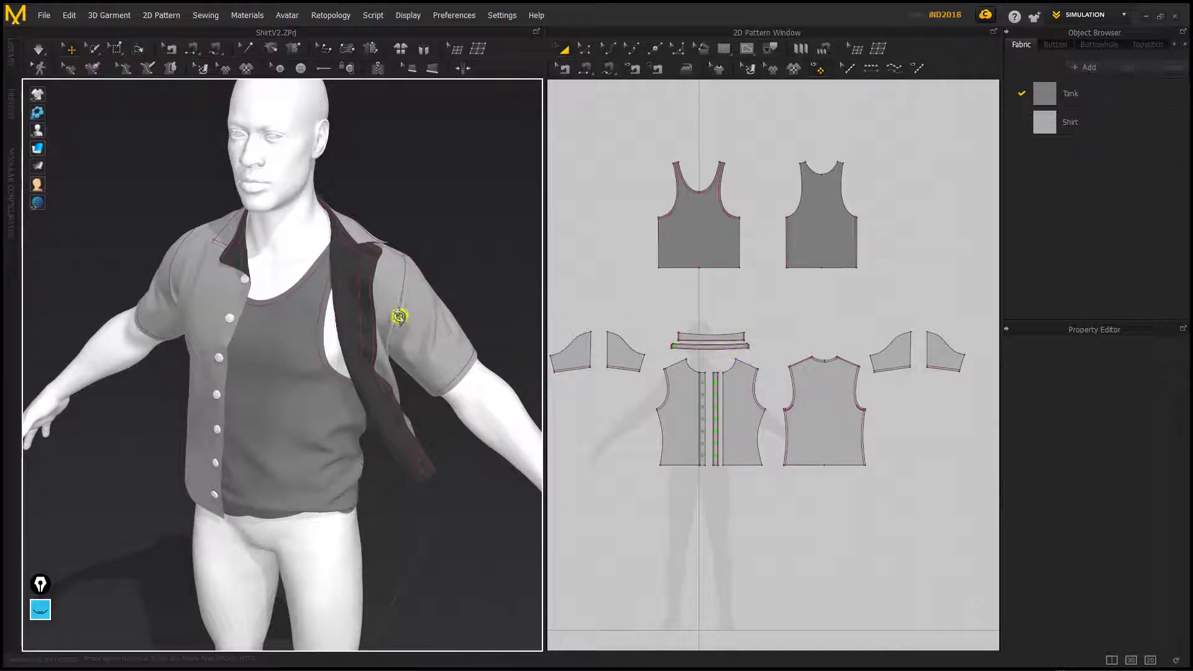
mouse_move(402, 316)
right_down()
mouse_move(418, 314)
mouse_move(418, 285)
mouse_move(413, 307)
right_up()
right_drag(655, 340, 677, 346)
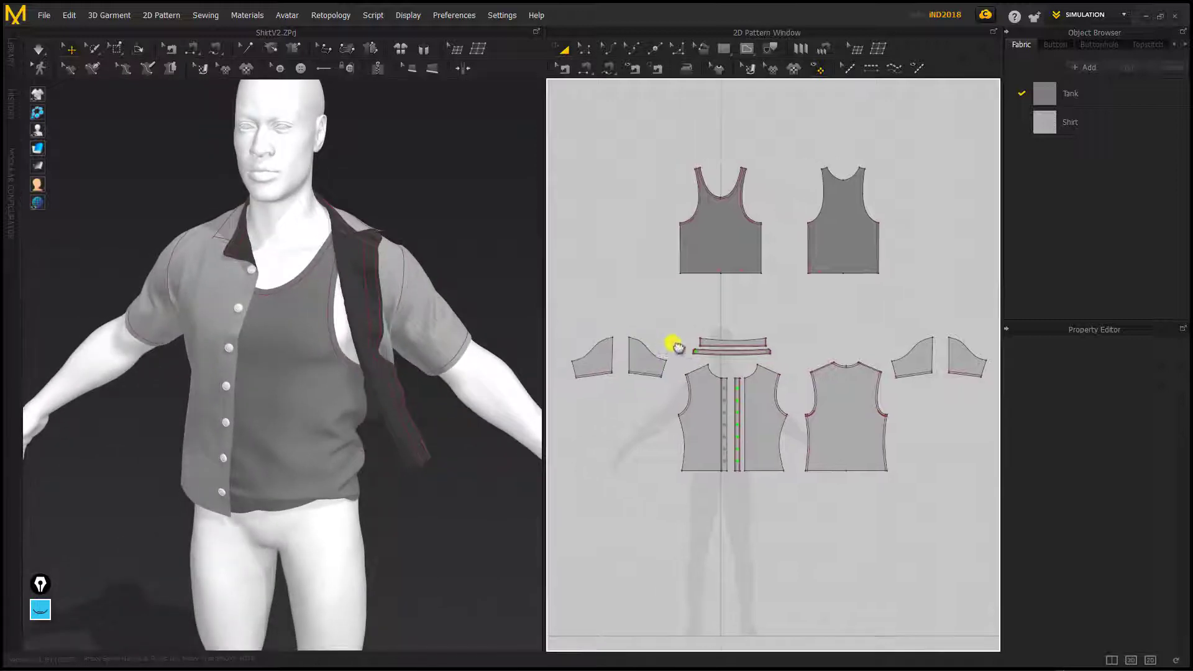
scroll(639, 320, down, 2)
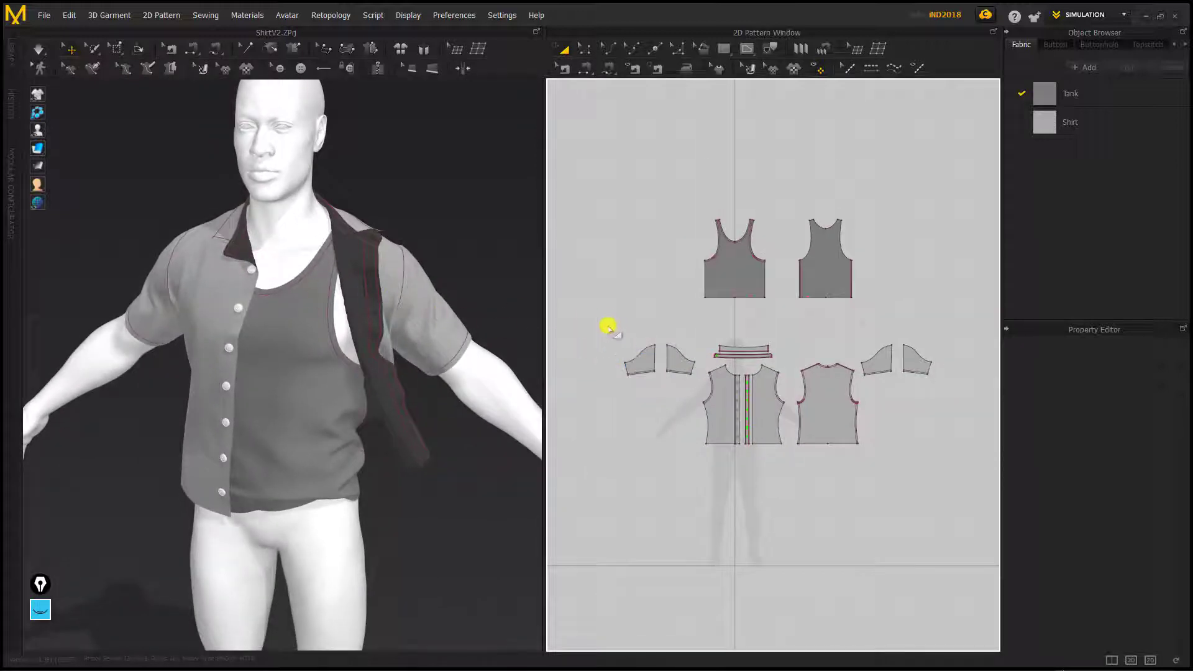
drag(730, 375, 950, 465)
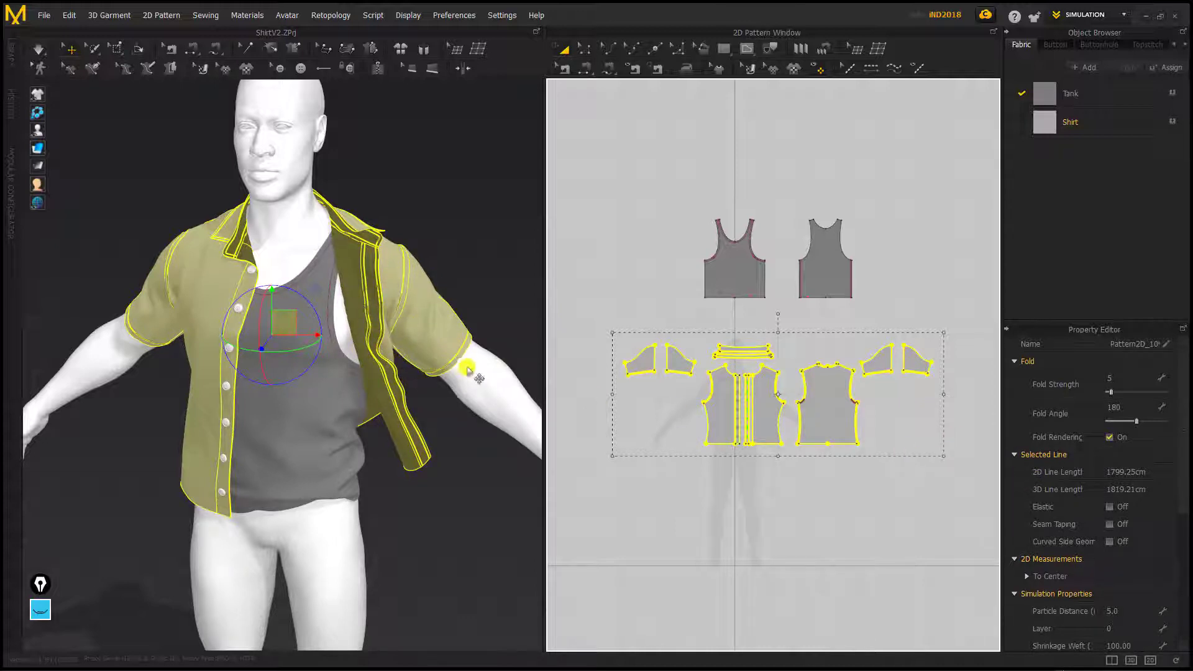
scroll(1056, 578, down, 2)
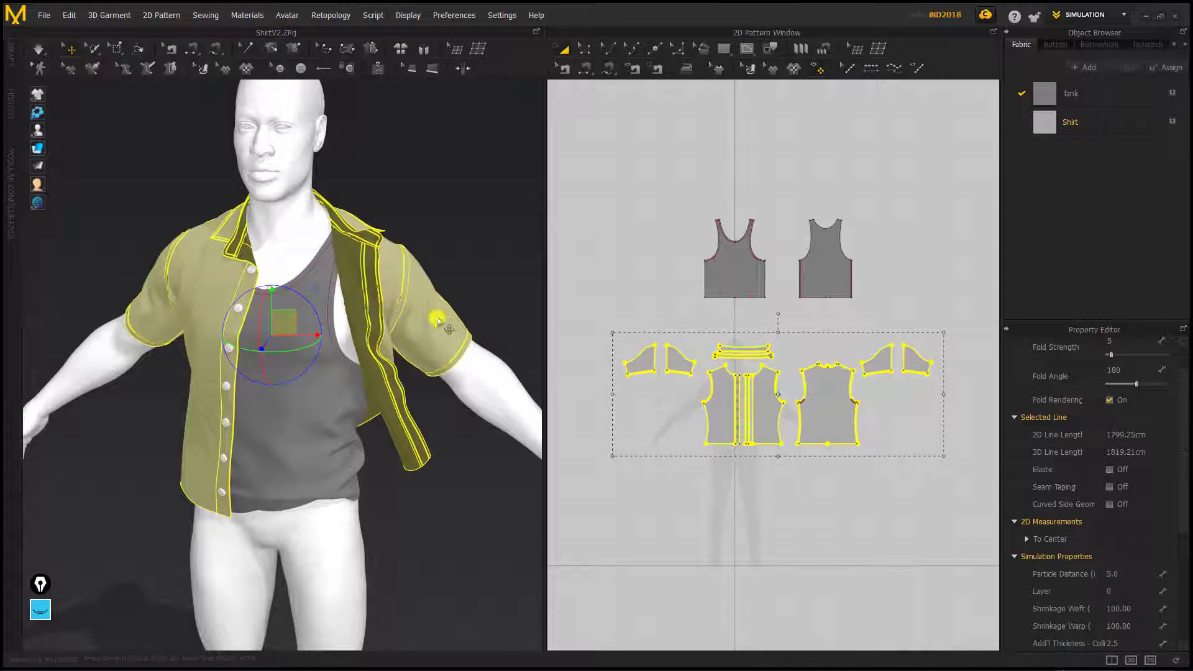
scroll(434, 339, up, 3)
right_drag(434, 339, 386, 354)
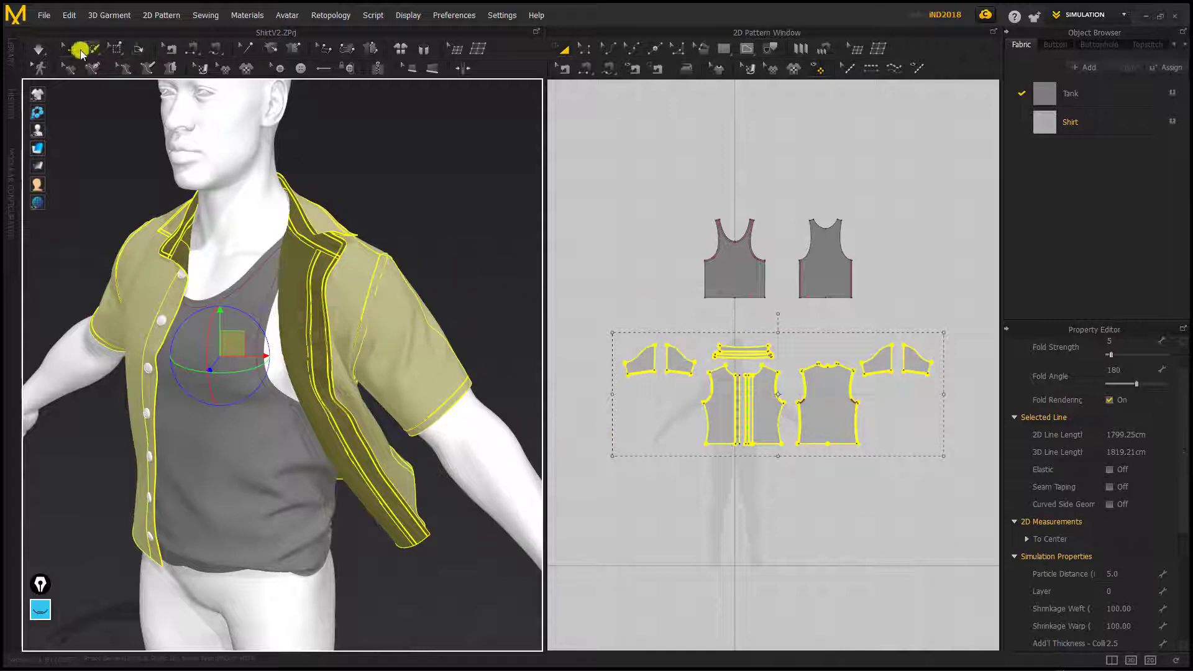
Export the selected shirt via OBJ (Selected) as 'Shirt' into the Exports folder
click(42, 19)
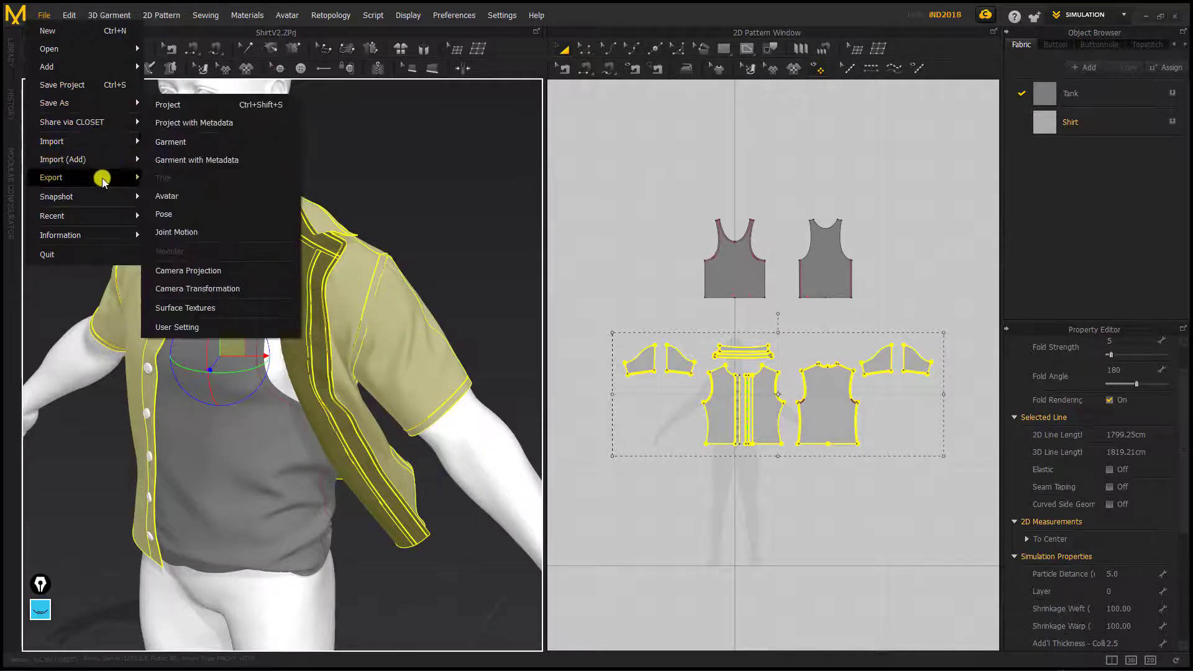
mouse_move(100, 179)
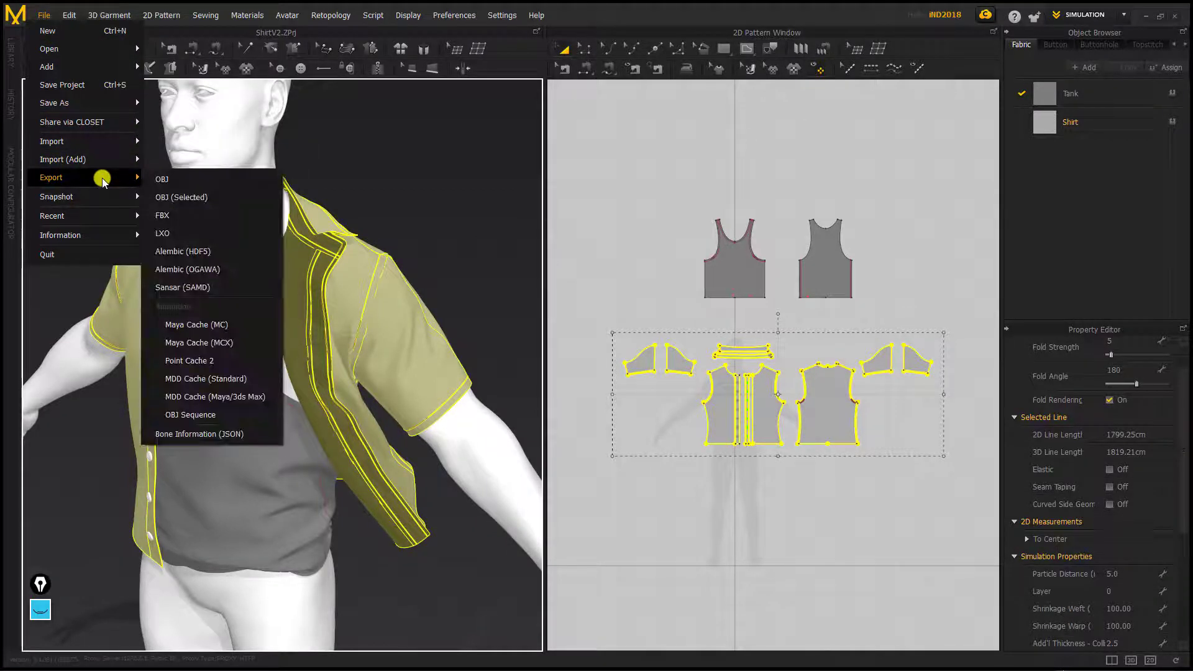
click(197, 199)
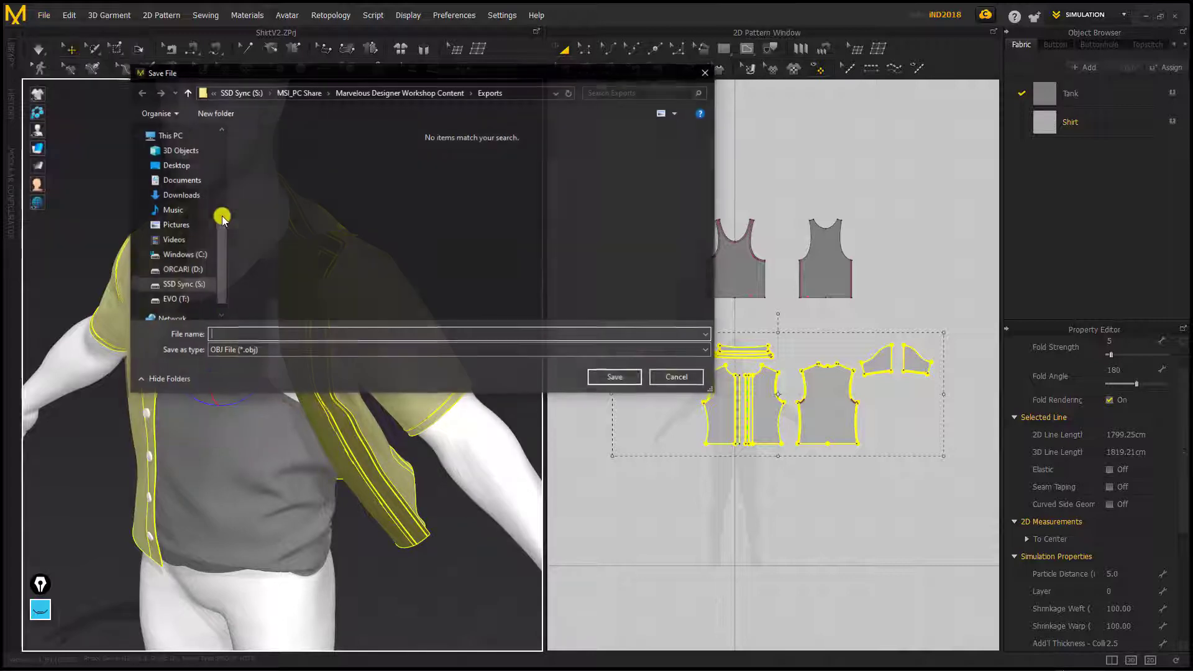
drag(267, 79, 373, 117)
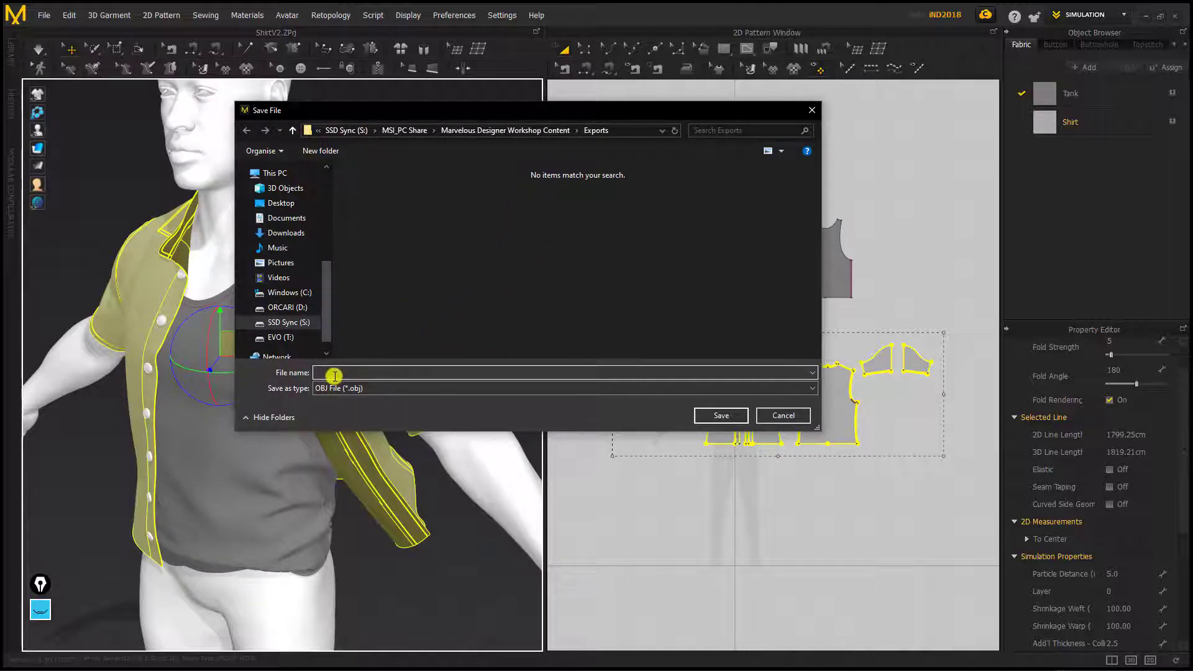
text(Shirt)
key(Escape)
click(721, 415)
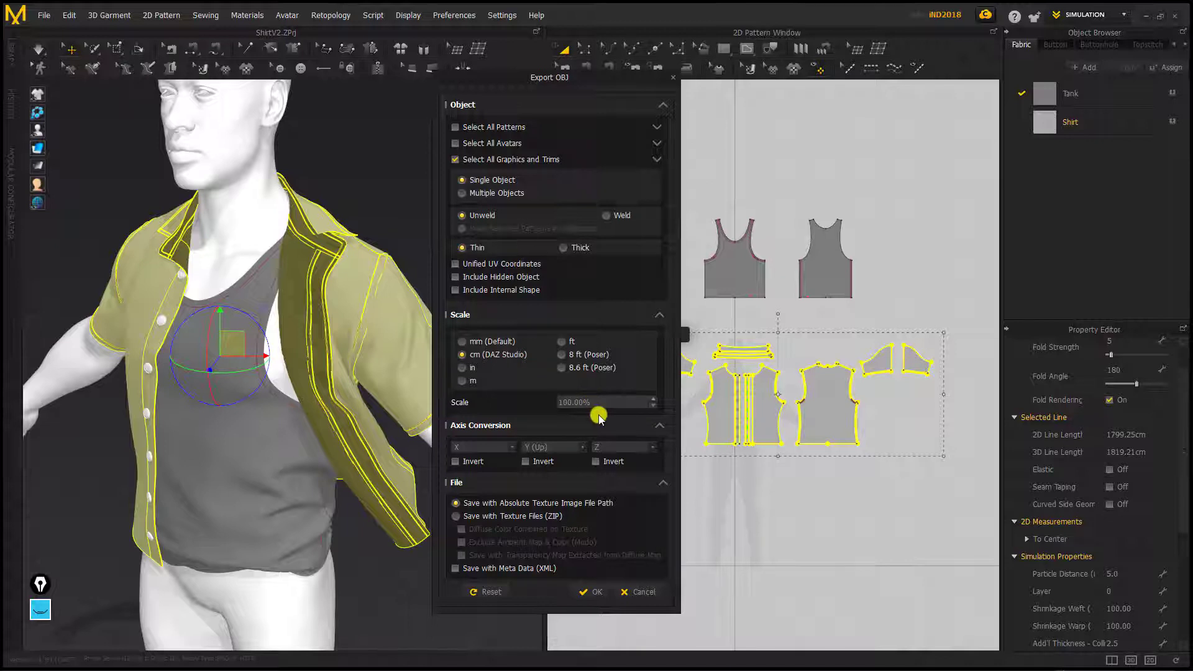
click(587, 595)
key(alt+Tab)
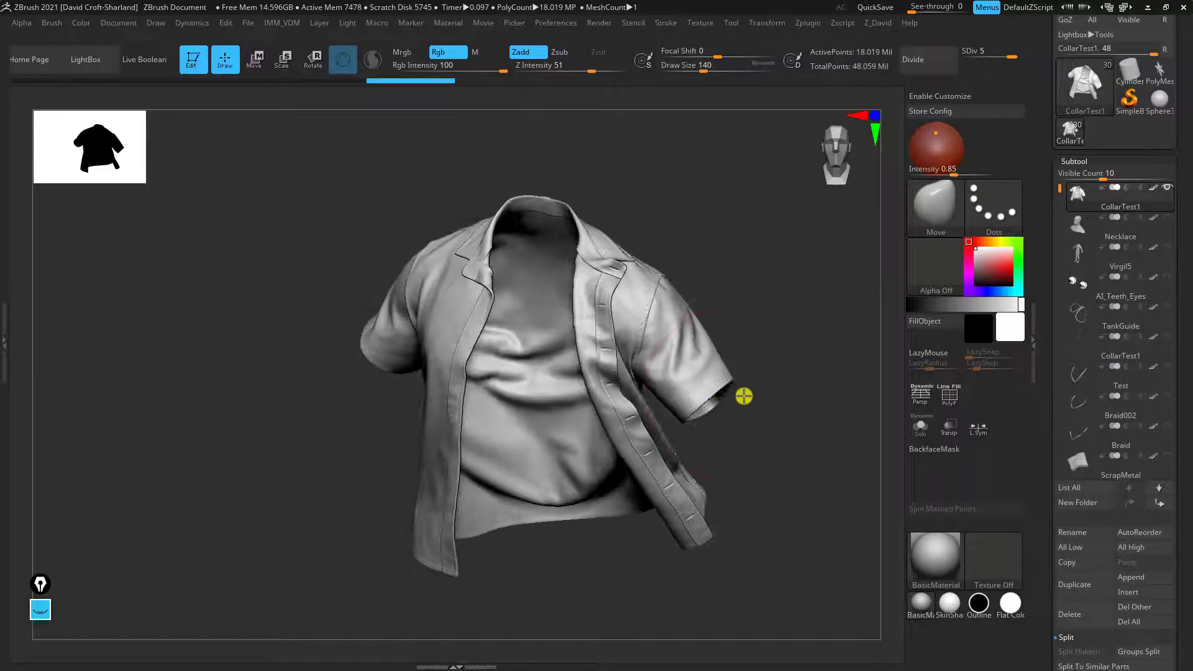
Swap the active shirt tool for a plain Sphere3D on the ZBrush canvas
mouse_move(730, 401)
mouse_down()
mouse_move(769, 453)
mouse_move(655, 381)
mouse_move(786, 449)
mouse_move(783, 426)
mouse_move(770, 438)
mouse_up()
click(1164, 112)
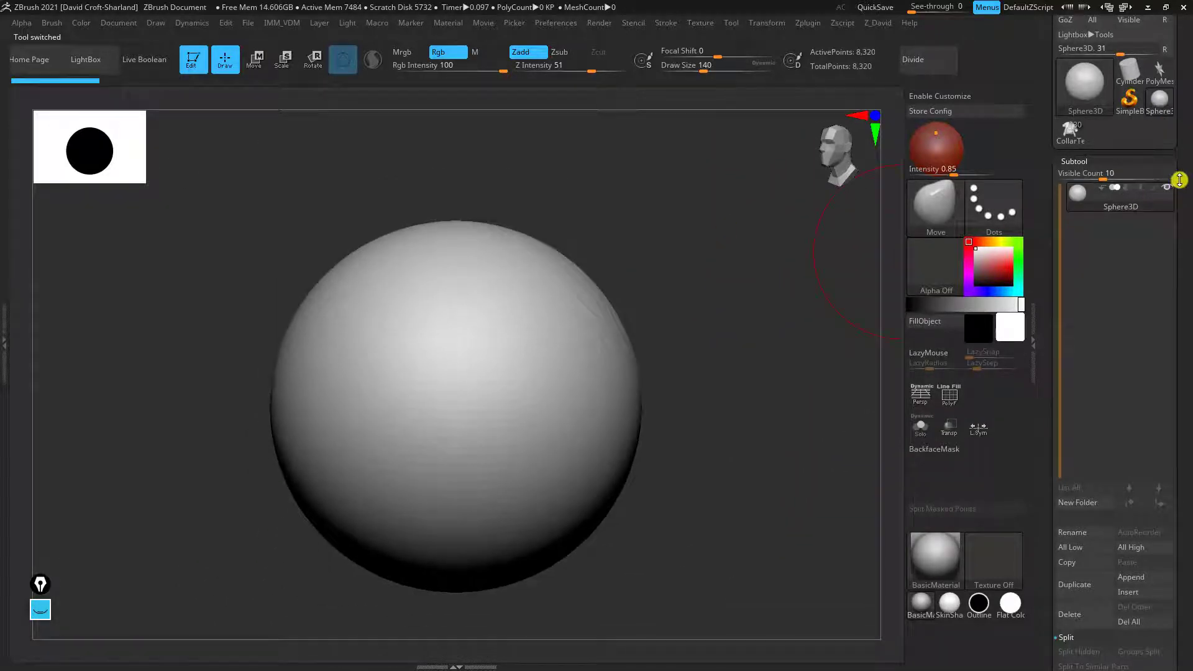
drag(1179, 180, 1188, 265)
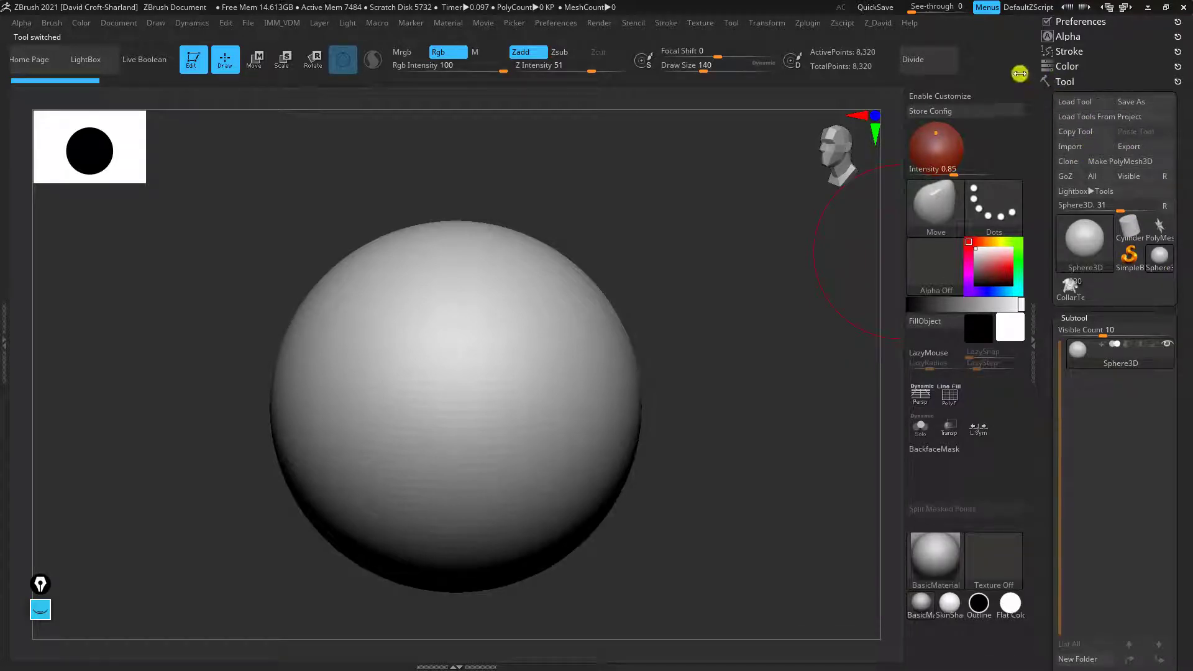
click(847, 25)
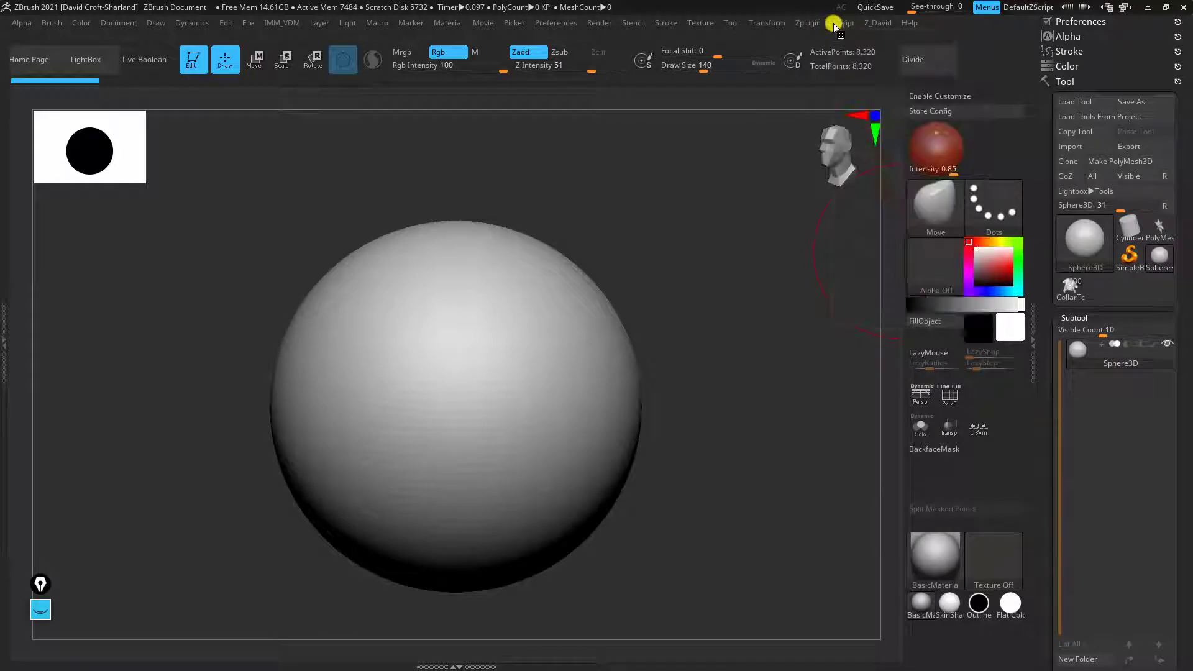
Import the Shirt_01 OBJ from the Exports folder as the active tool and inspect it
click(1094, 149)
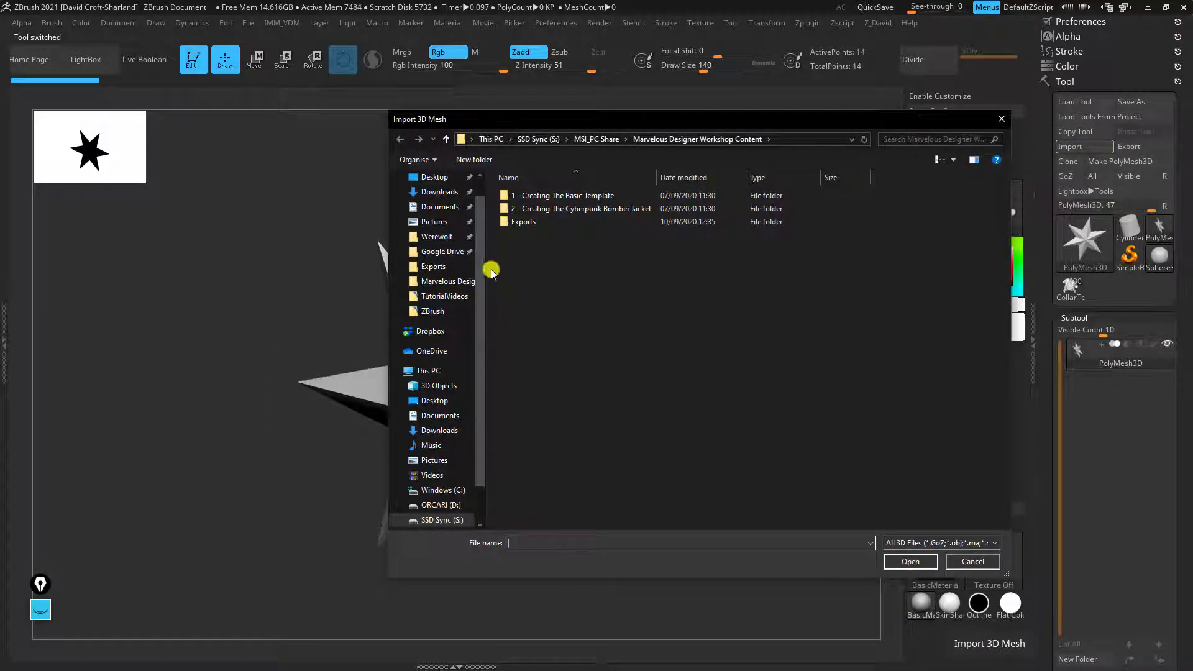
double_click(532, 223)
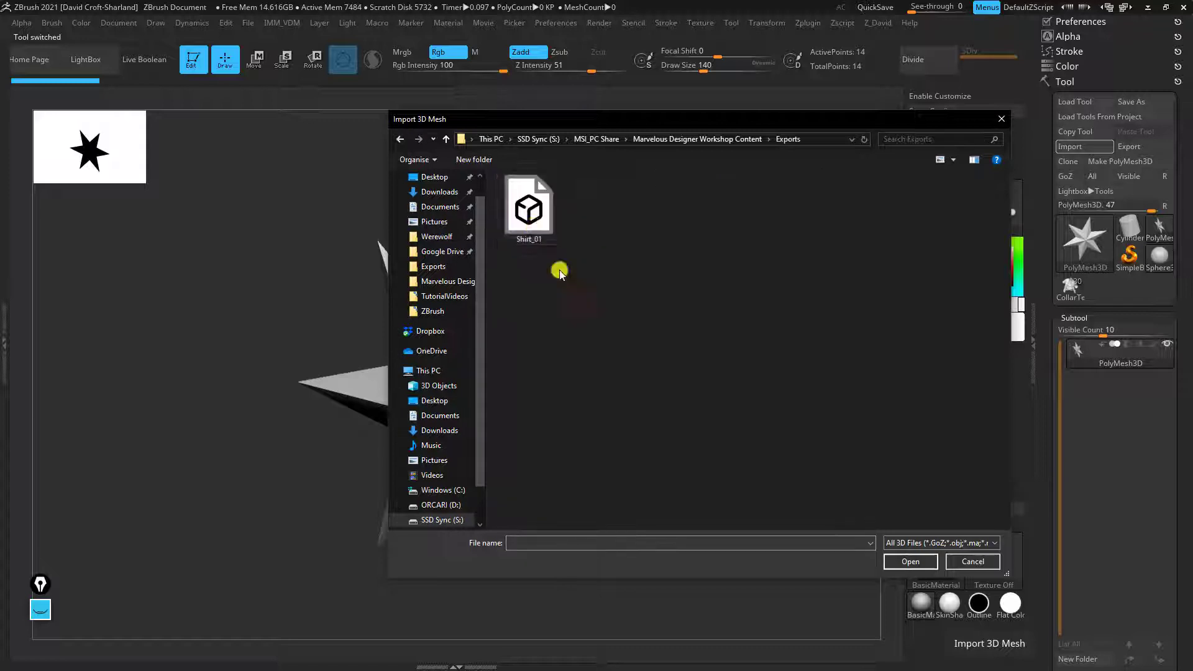
click(905, 561)
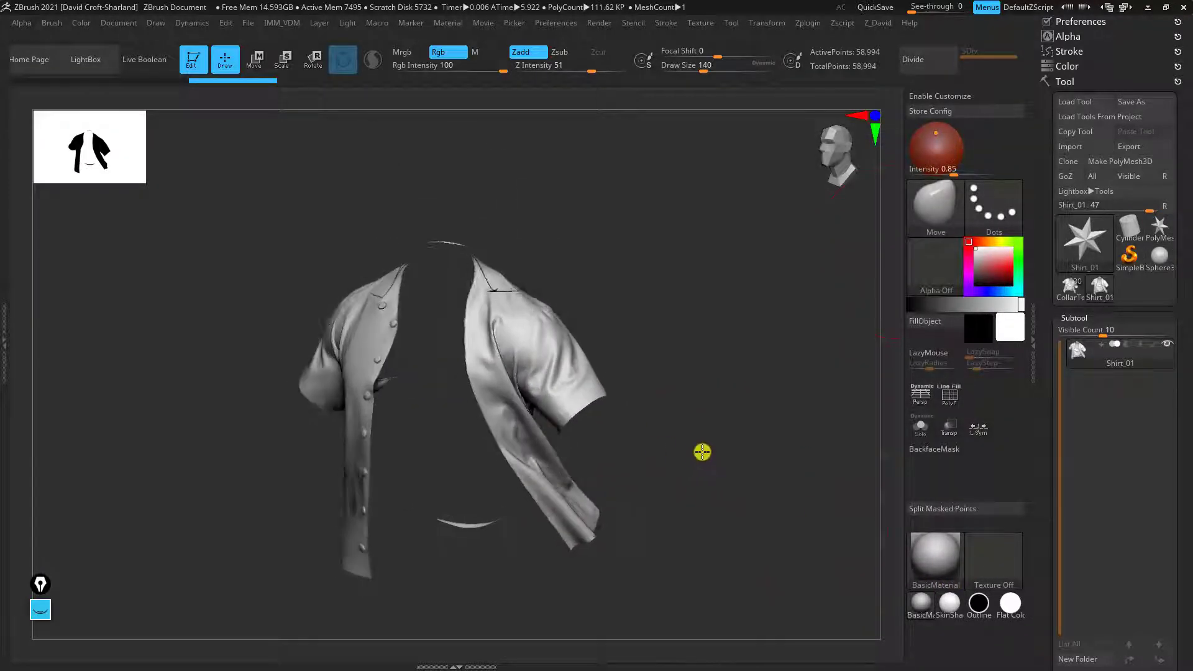
alt+drag(577, 439, 742, 472)
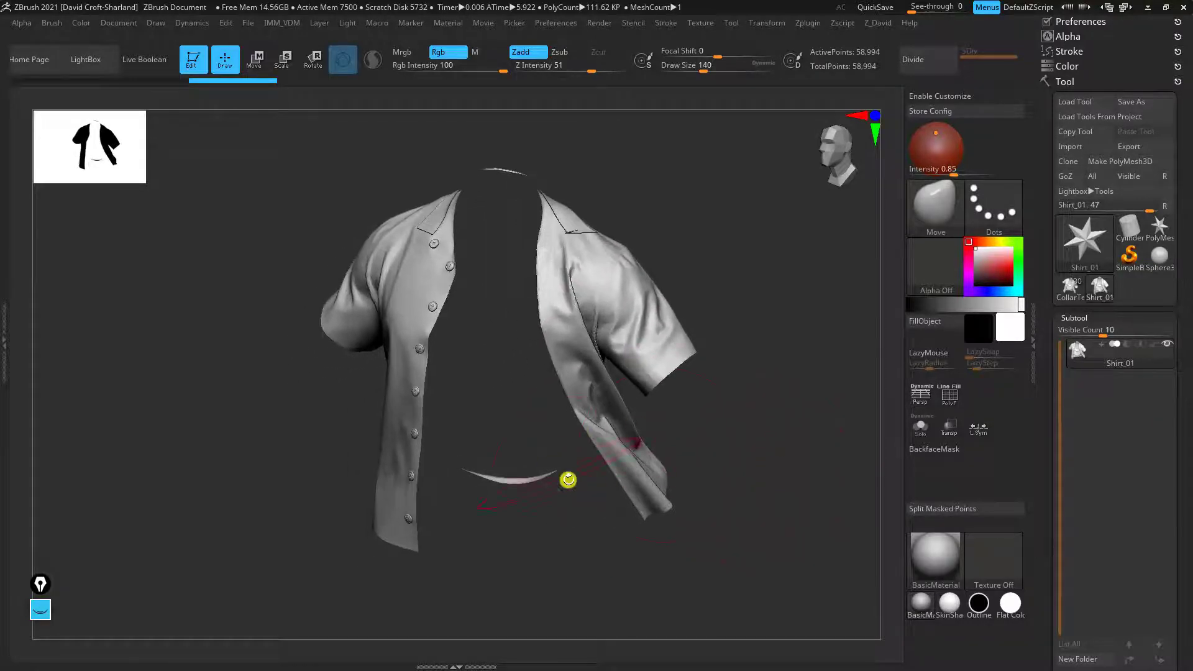
drag(569, 529, 574, 526)
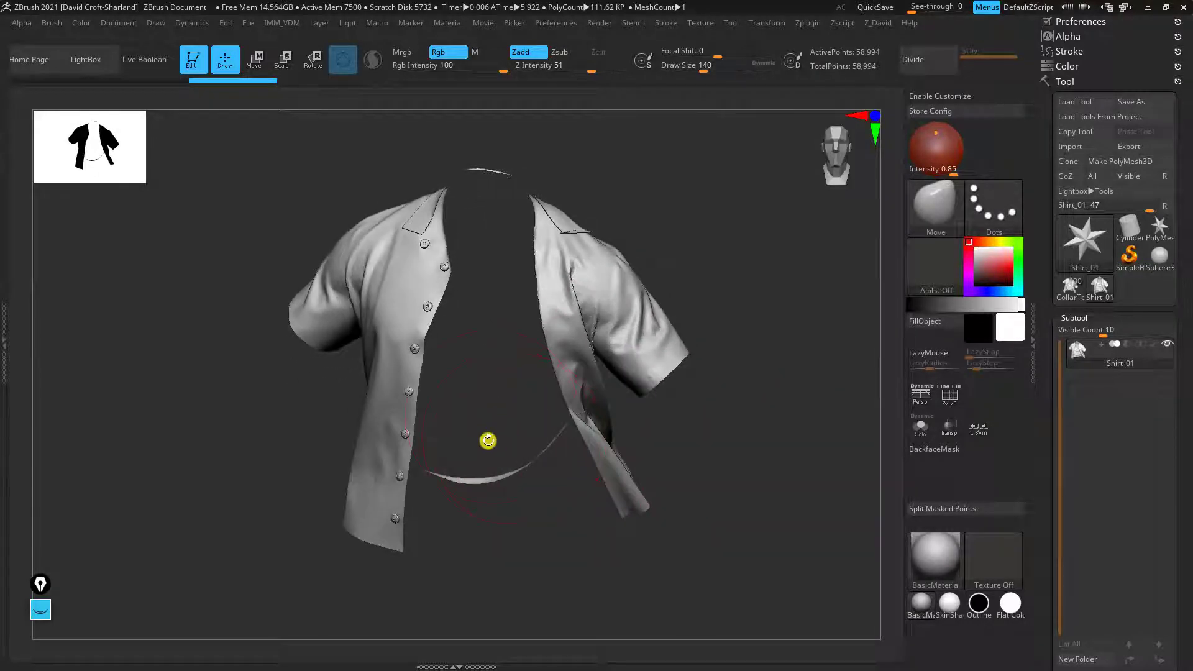
drag(569, 451, 641, 447)
mouse_move(535, 519)
mouse_down()
mouse_move(597, 479)
mouse_move(774, 474)
mouse_move(782, 495)
mouse_move(820, 448)
mouse_move(799, 384)
mouse_move(795, 456)
mouse_move(767, 440)
mouse_move(864, 459)
mouse_move(926, 509)
mouse_up()
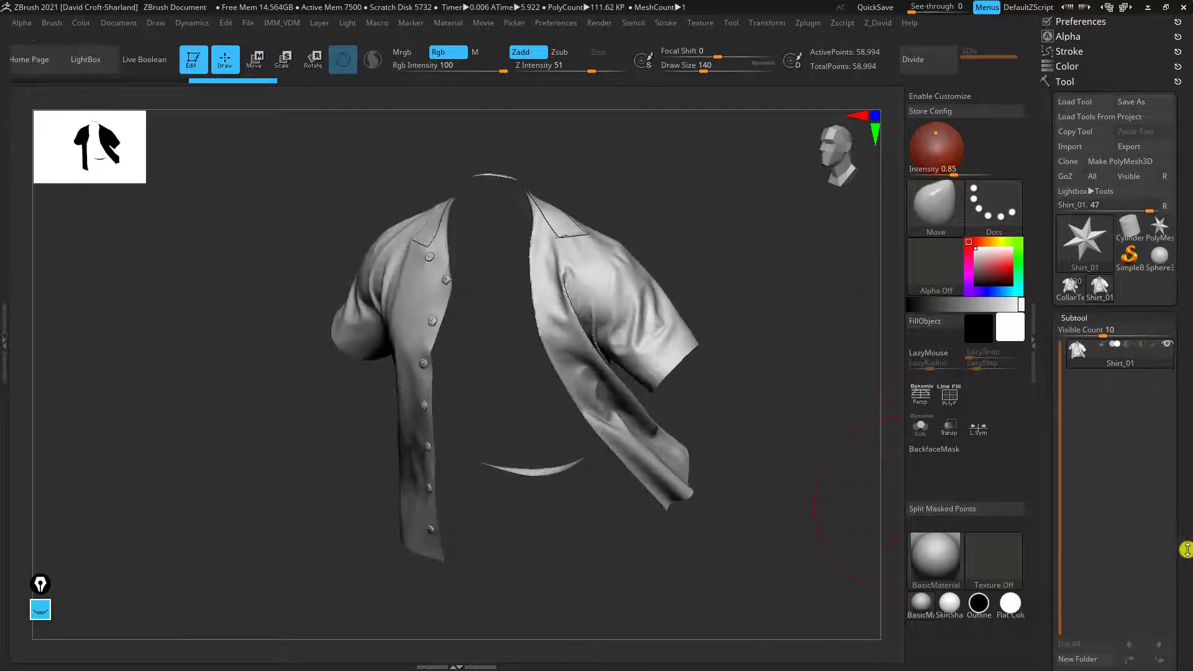
drag(1185, 561, 1154, 484)
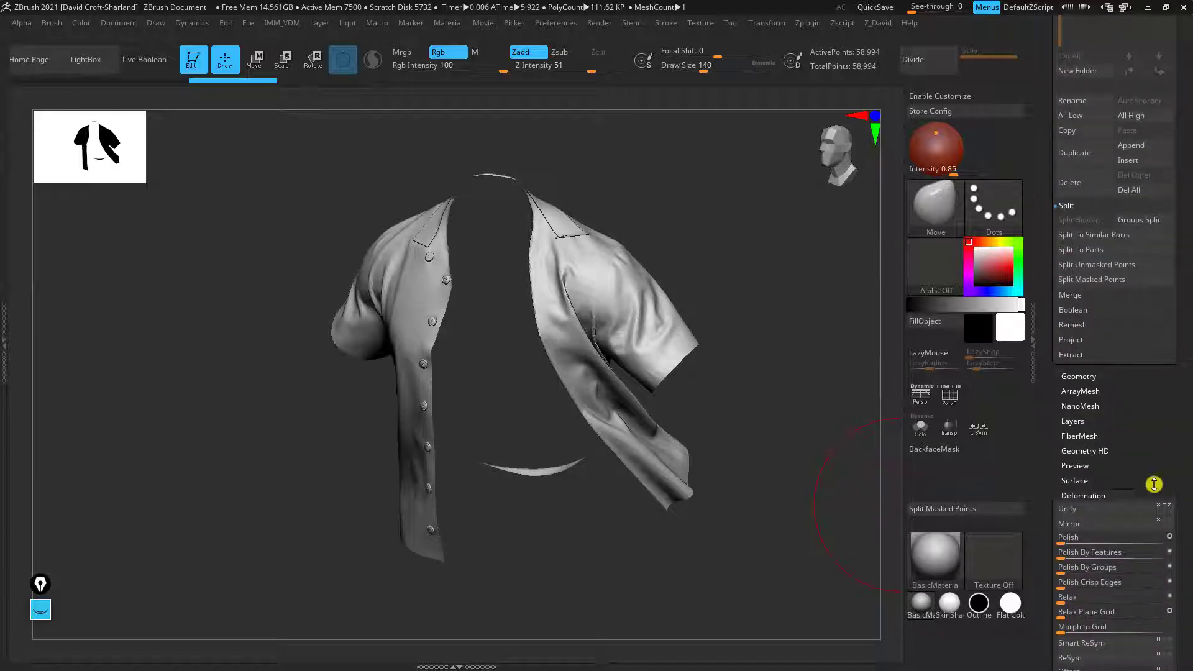
Turn on Double in Display Properties so the shirt renders double-sided, and check it
click(1118, 495)
drag(1179, 551, 1169, 481)
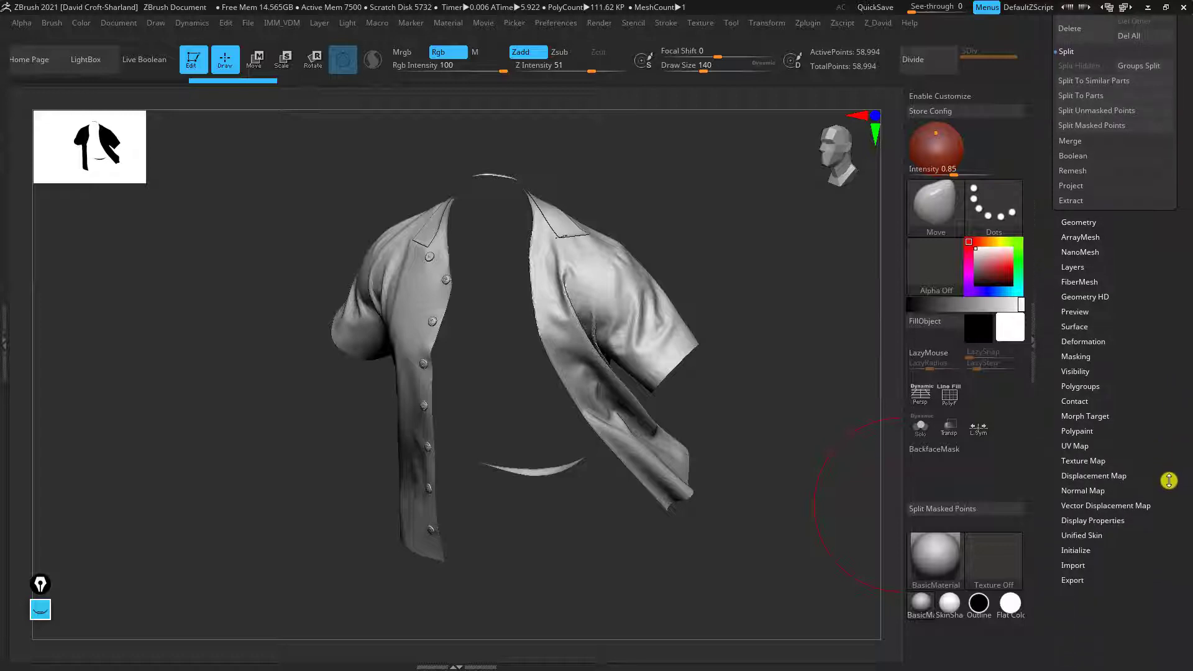
click(1102, 522)
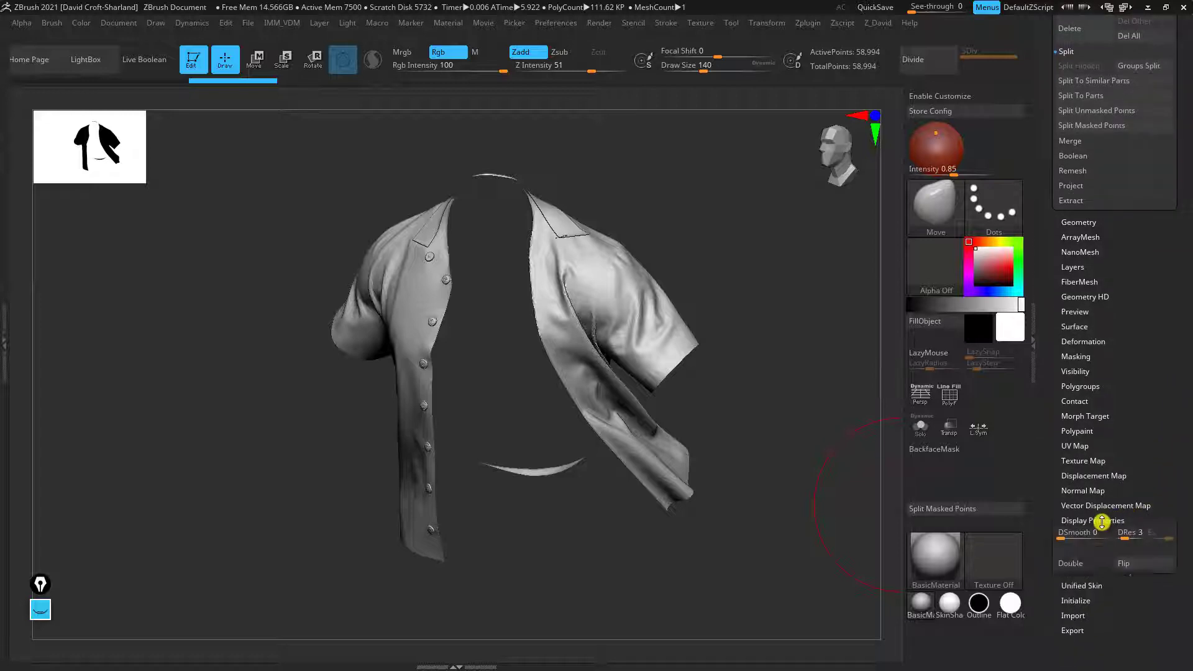
click(1084, 563)
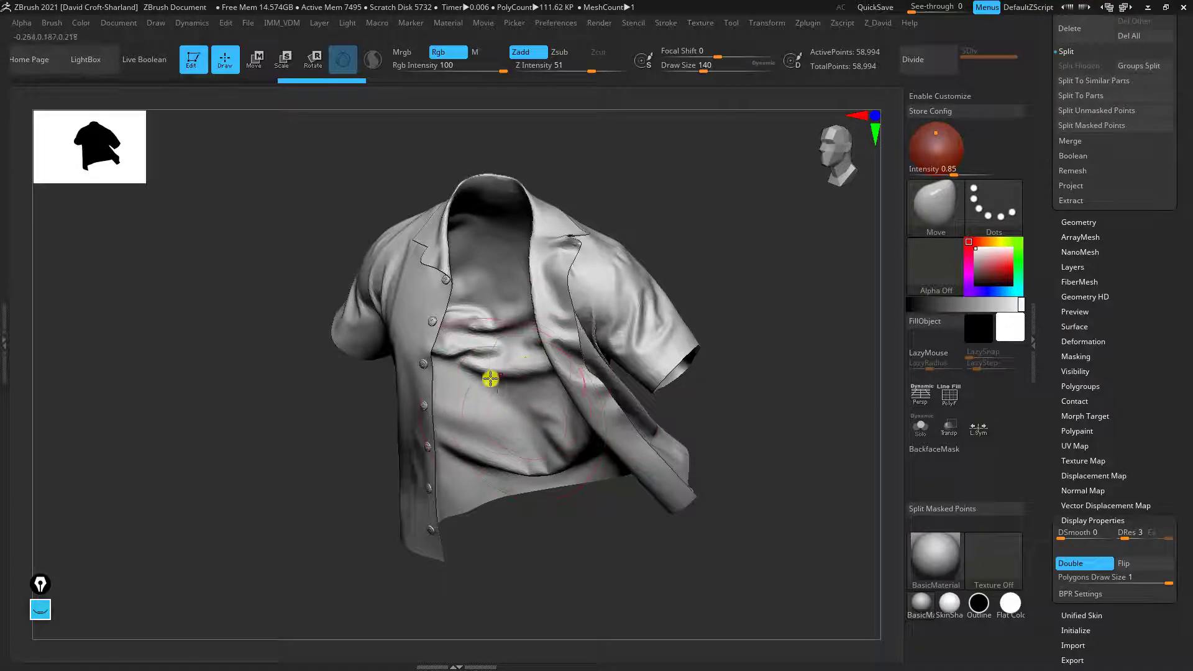
drag(546, 516, 463, 445)
drag(764, 450, 756, 483)
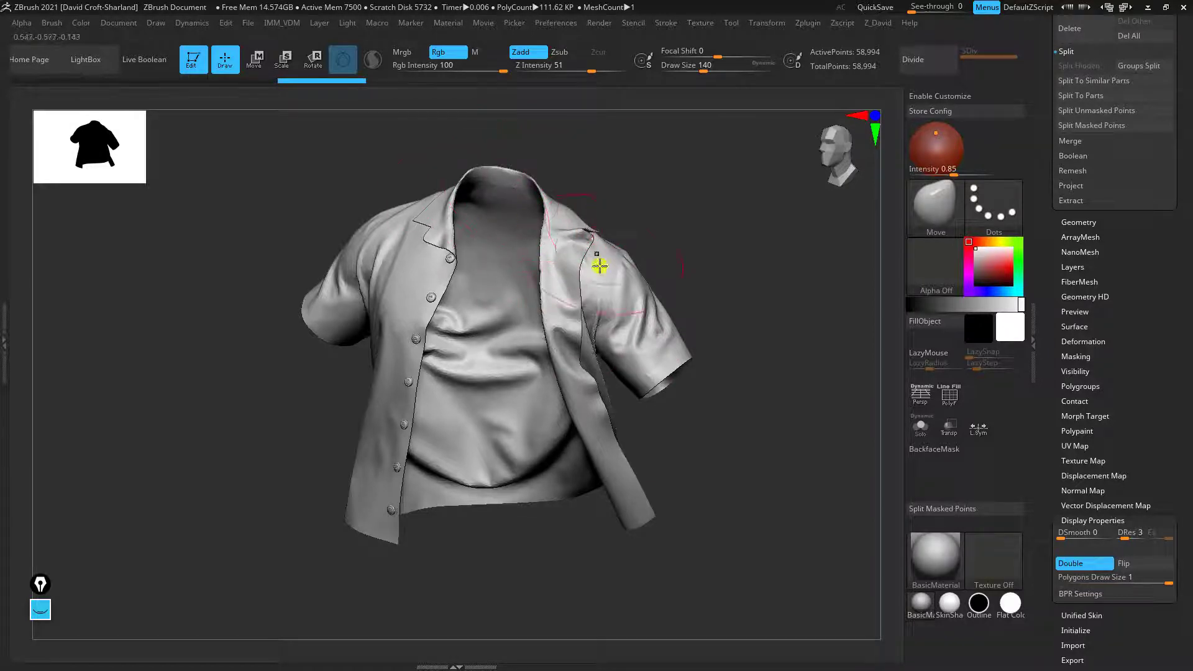
drag(743, 380, 755, 397)
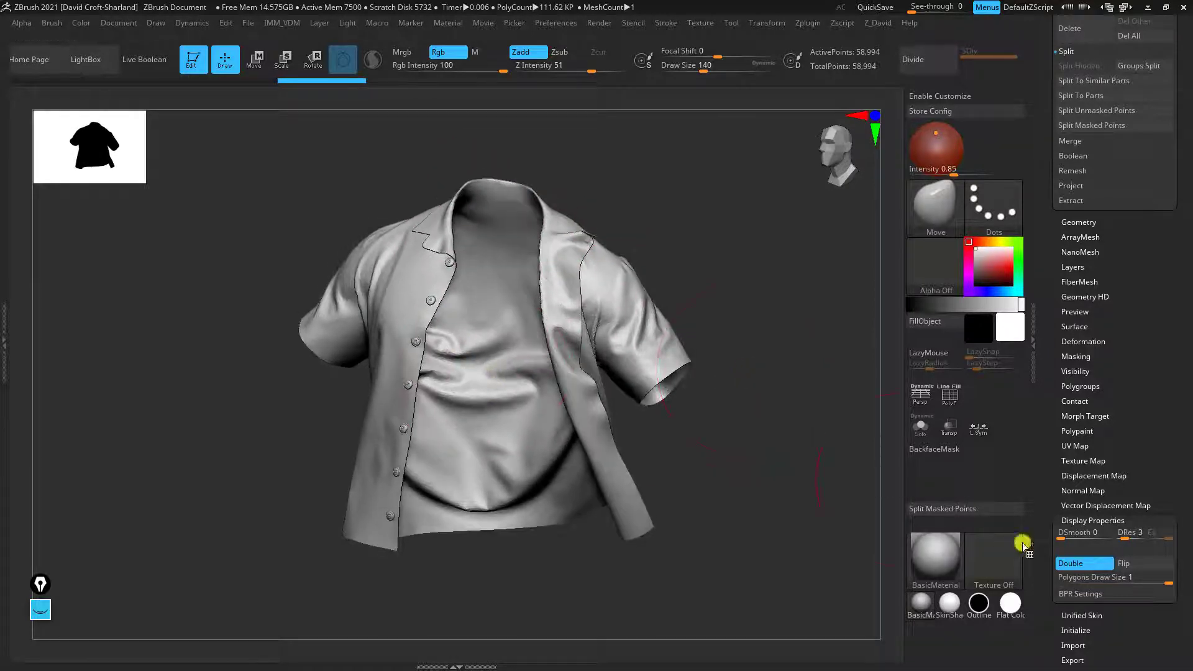
mouse_move(747, 461)
mouse_down()
mouse_move(535, 457)
mouse_move(807, 469)
mouse_move(781, 465)
mouse_move(780, 431)
mouse_move(740, 455)
mouse_move(773, 482)
mouse_move(631, 358)
mouse_up()
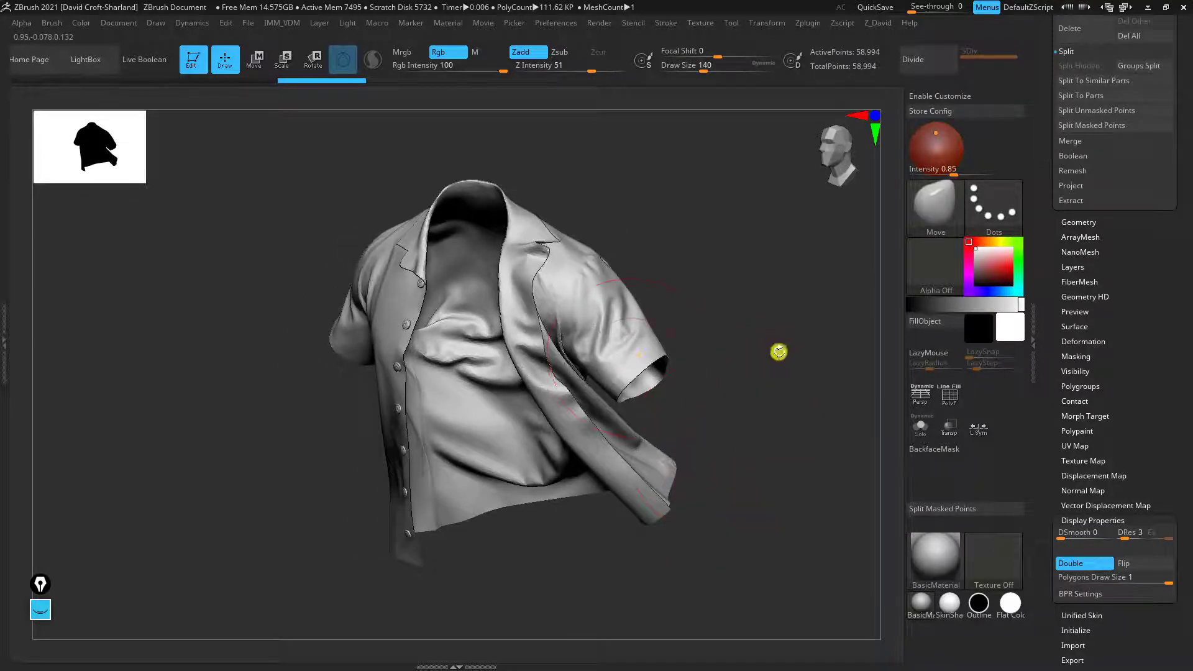
Toggle the PolyF wireframe on and inspect the sleeve's dense triangulated mesh up close
alt+drag(778, 353, 782, 428)
shift+drag(605, 309, 619, 296)
shift+drag(566, 227, 582, 260)
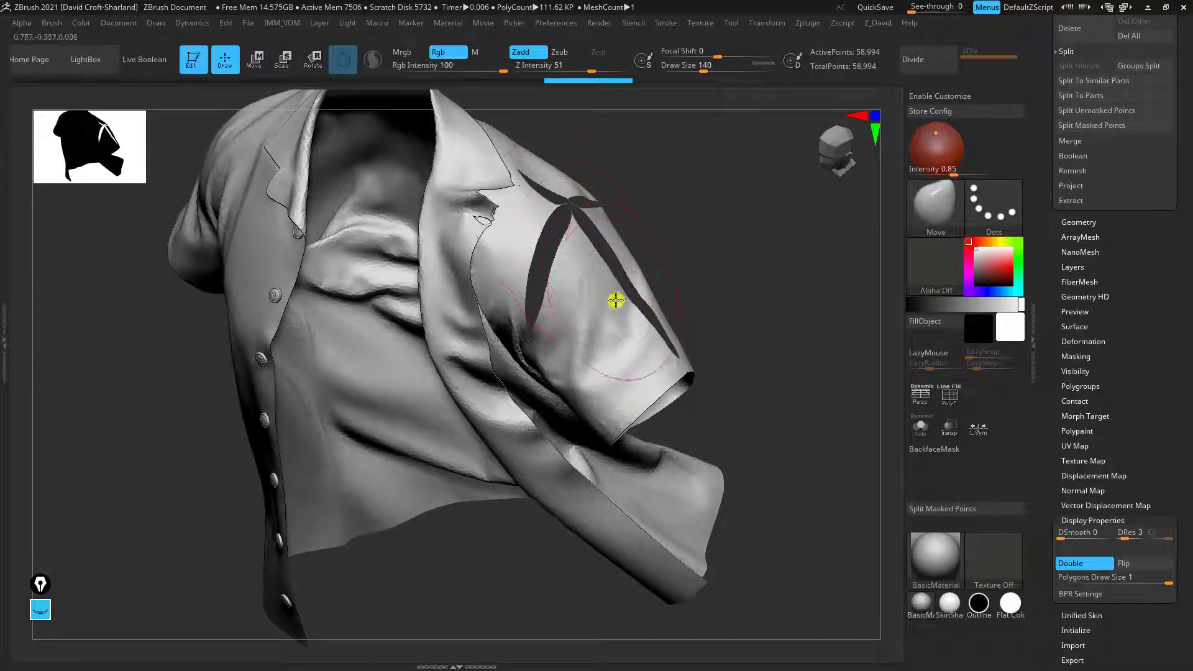
ctrl+drag(745, 341, 793, 354)
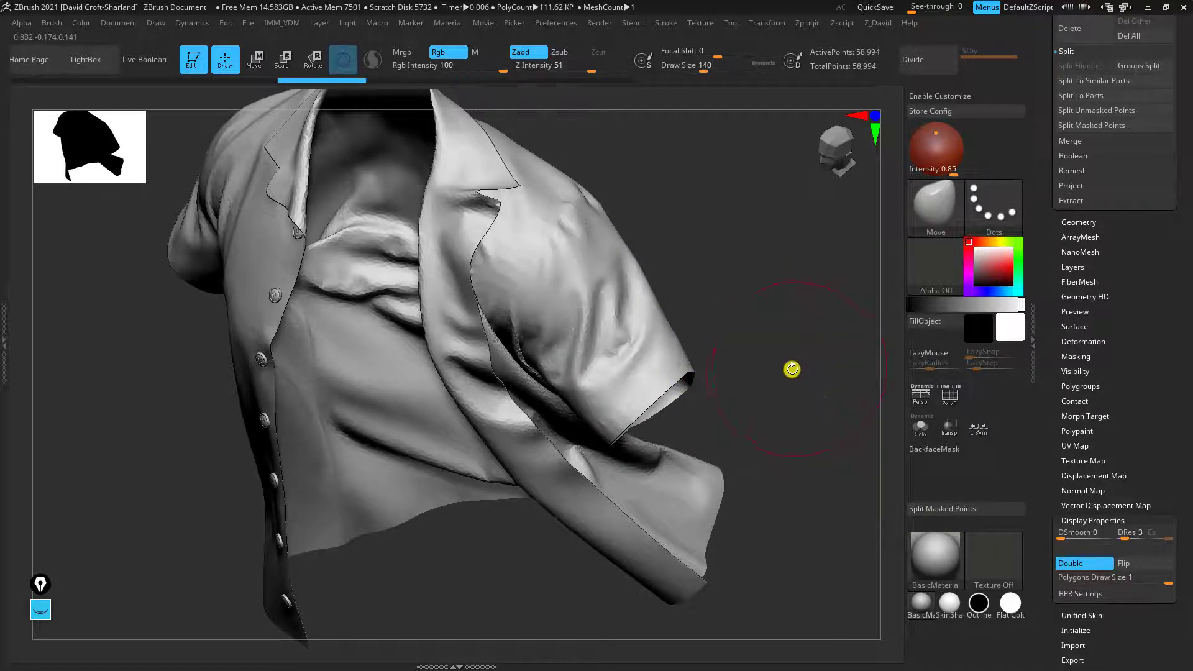
key(shift+f)
drag(785, 391, 711, 308)
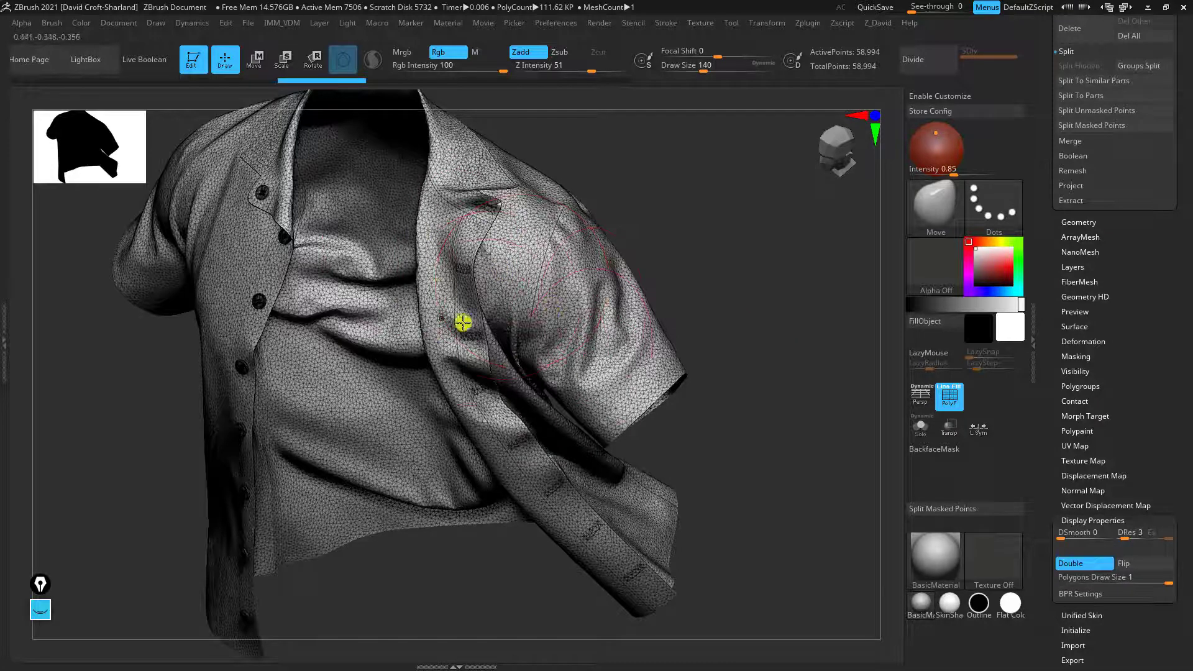
key(shift+f)
drag(794, 373, 815, 403)
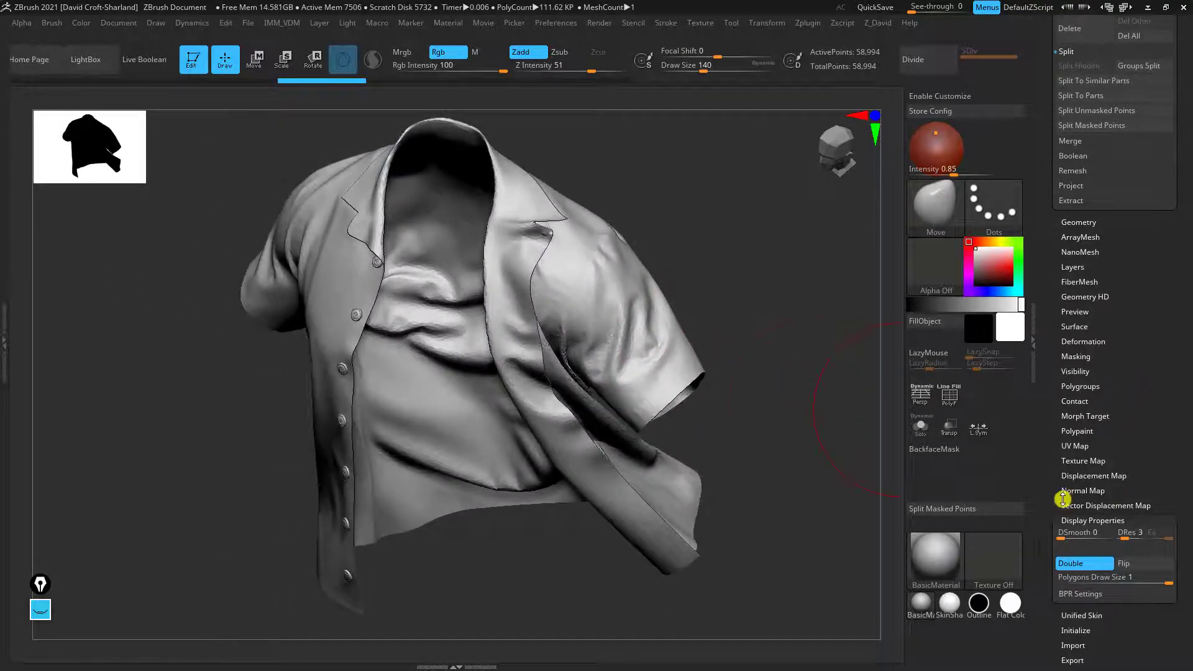
key(shift+f)
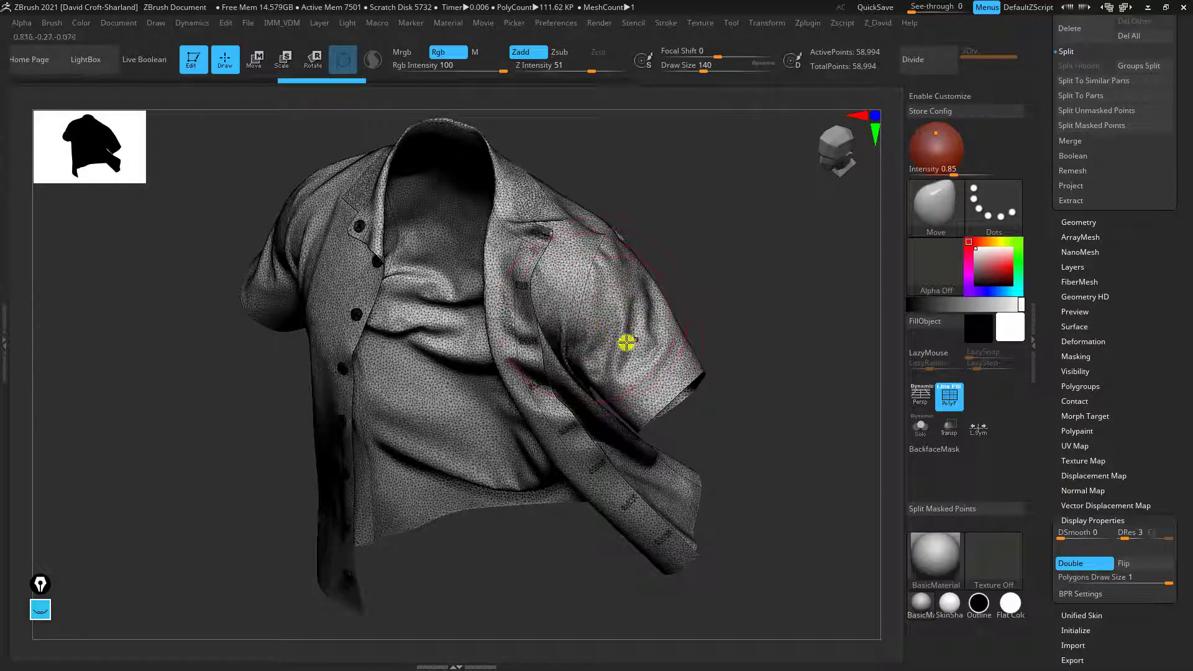
alt+drag(754, 288, 667, 390)
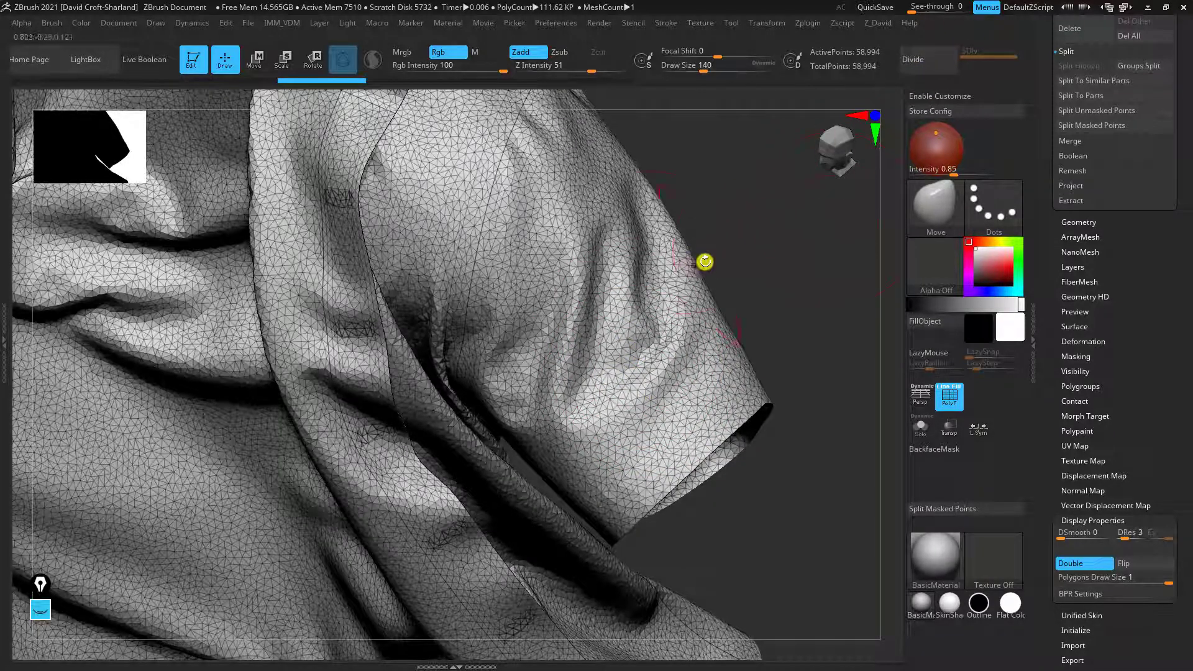
alt+drag(803, 300, 794, 274)
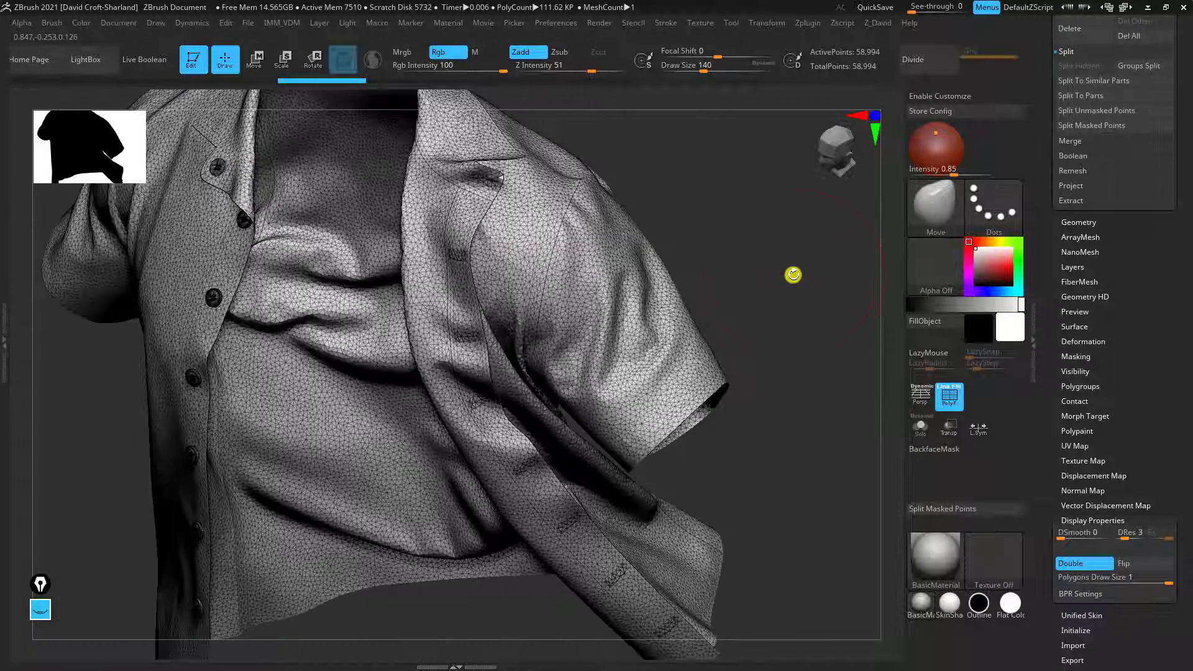
Run ZRemesher from Tool > Geometry on the shirt at target polygon count 5
click(1074, 518)
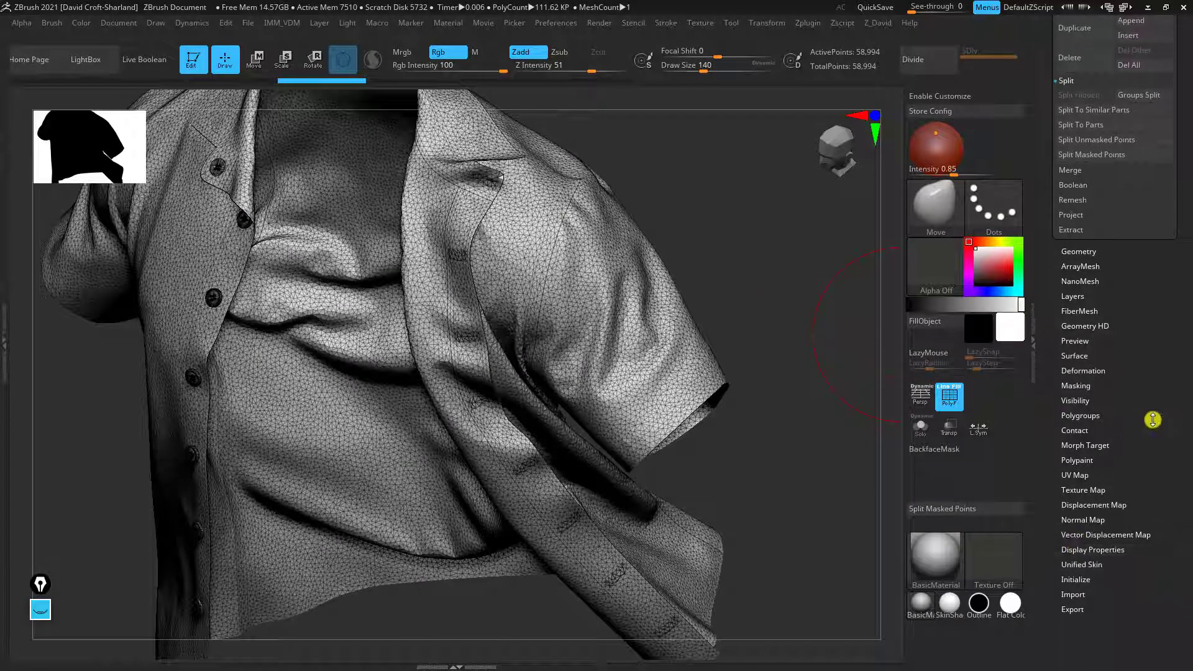
click(1078, 251)
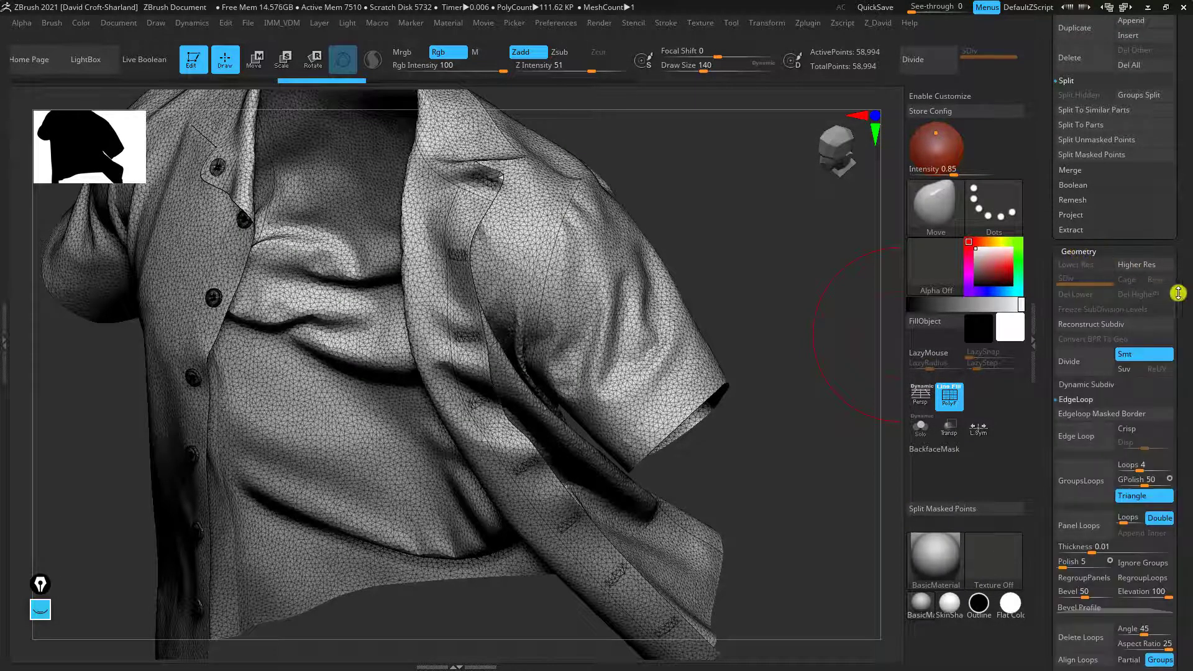
drag(1184, 367, 1180, 254)
click(1072, 128)
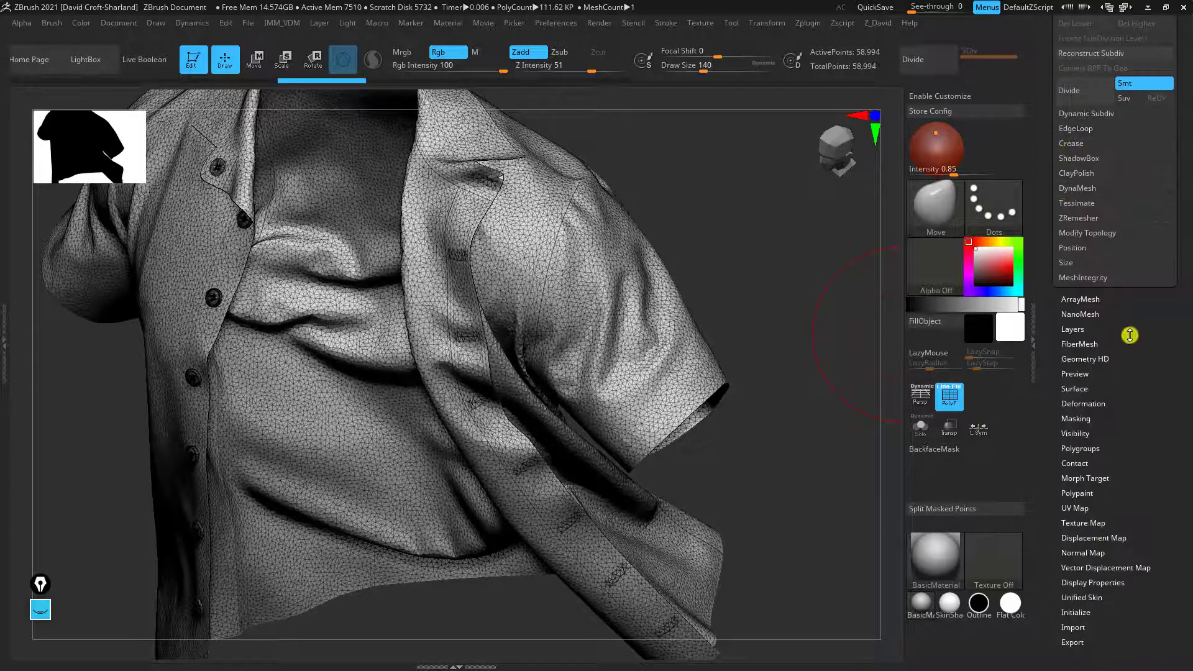
click(1080, 218)
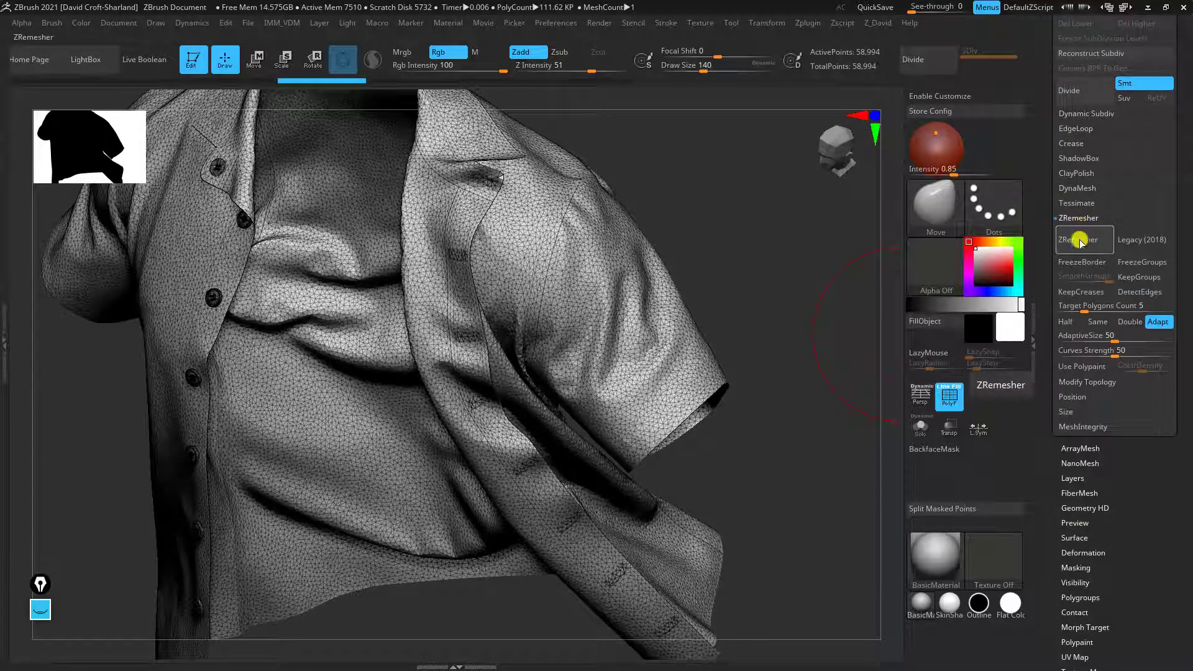
drag(777, 282, 839, 310)
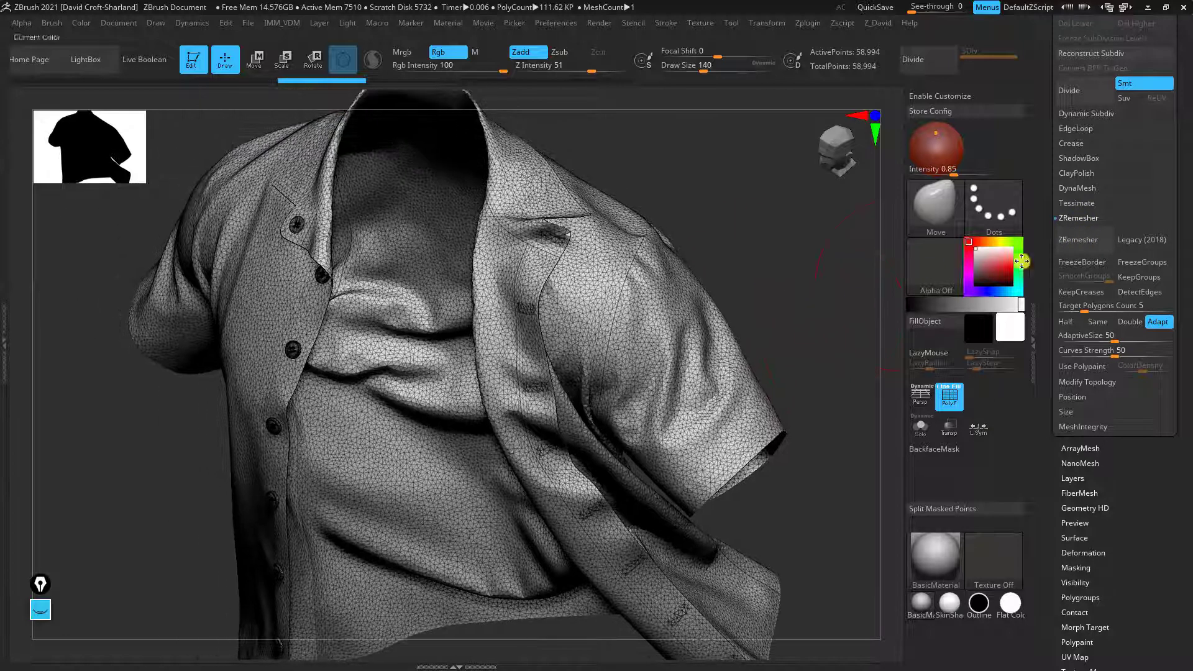
click(1081, 246)
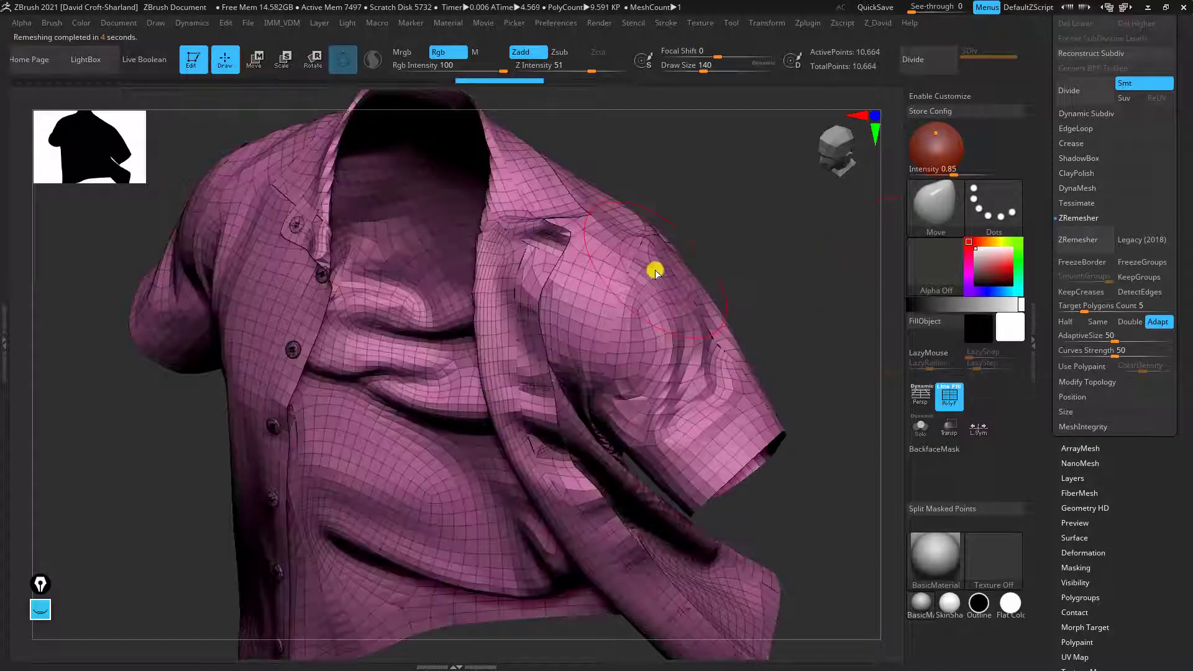
Orbit the 10,664-point remeshed shirt to check its quads, then hide the wireframe
mouse_move(658, 271)
right_down()
mouse_move(718, 282)
mouse_move(746, 243)
mouse_move(607, 316)
right_up()
mouse_move(776, 347)
right_down()
mouse_move(775, 293)
mouse_move(783, 301)
mouse_move(664, 333)
right_up()
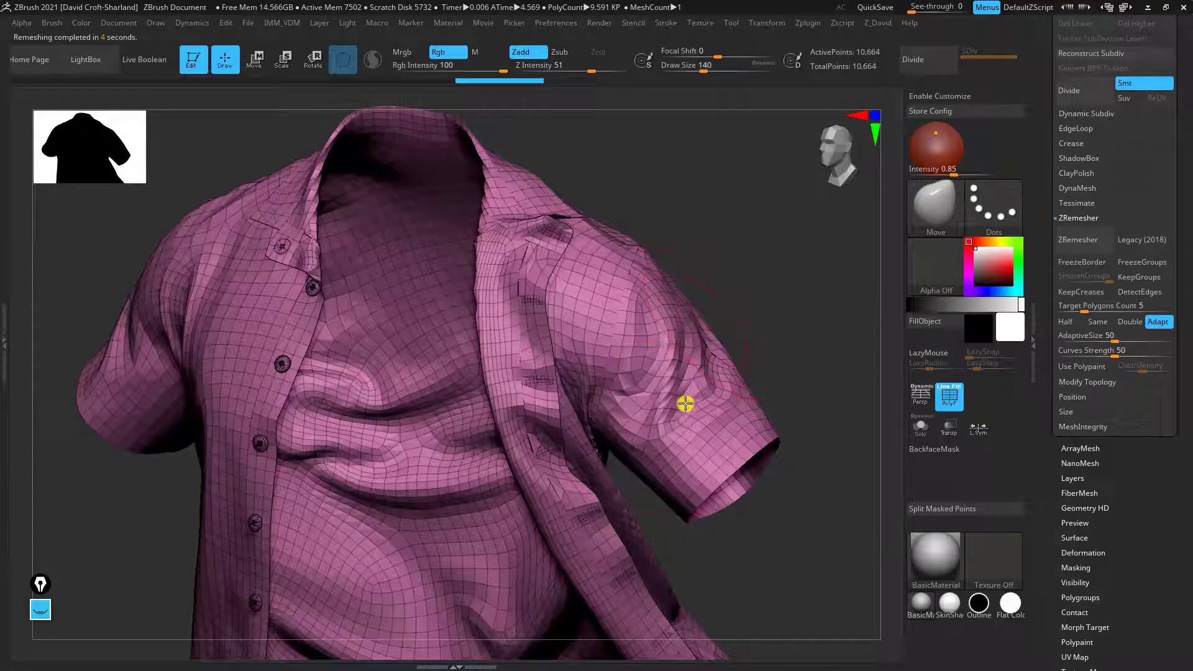
right_drag(767, 329, 828, 317)
key(shift+f)
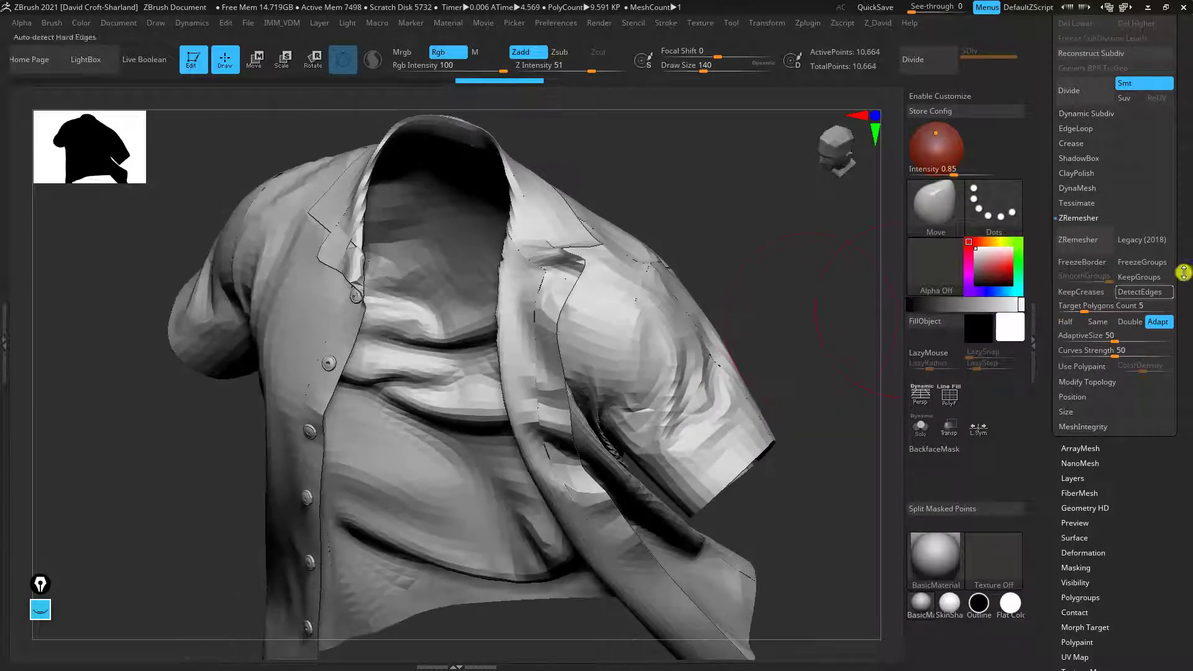
Enable DetectEdges and preview the shirt with Dynamic Subdiv
click(1136, 296)
right_drag(743, 282, 746, 281)
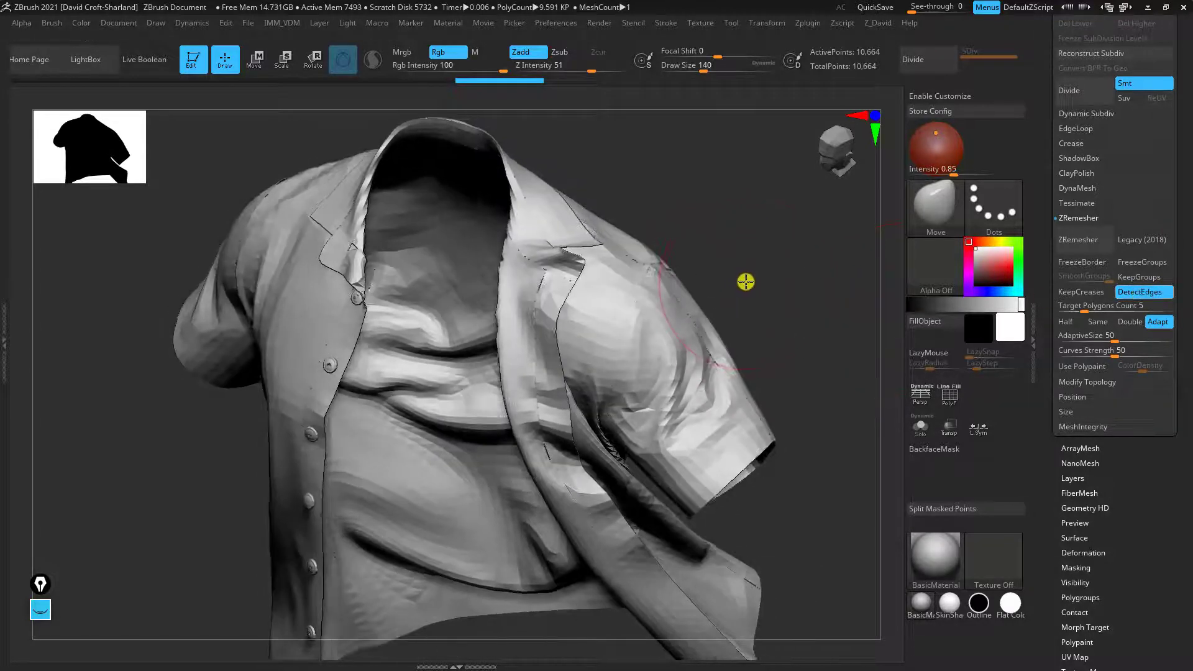
key(shift+d)
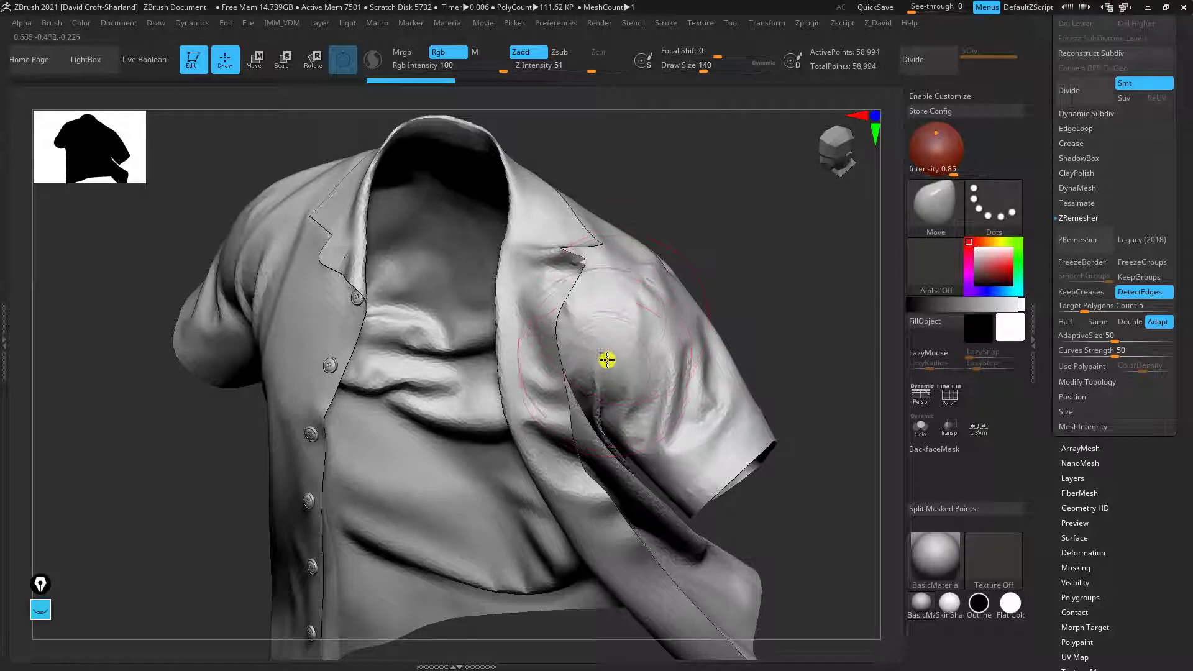
mouse_move(607, 360)
right_down()
mouse_move(769, 269)
mouse_move(806, 271)
mouse_move(559, 325)
right_up()
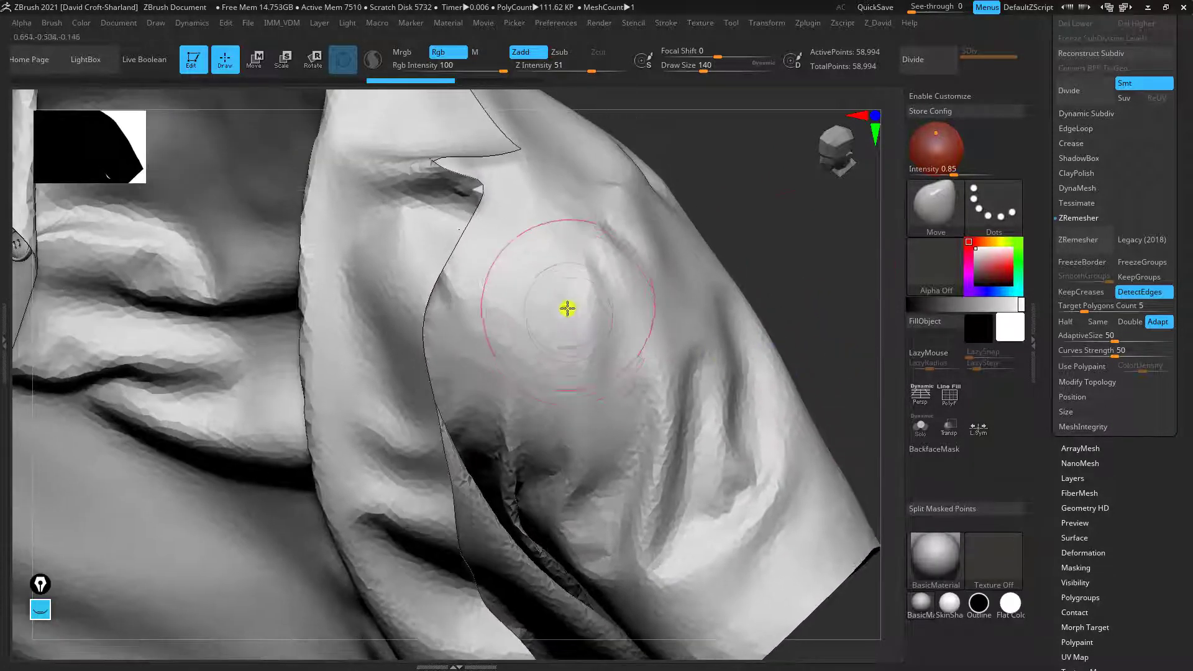
key(f)
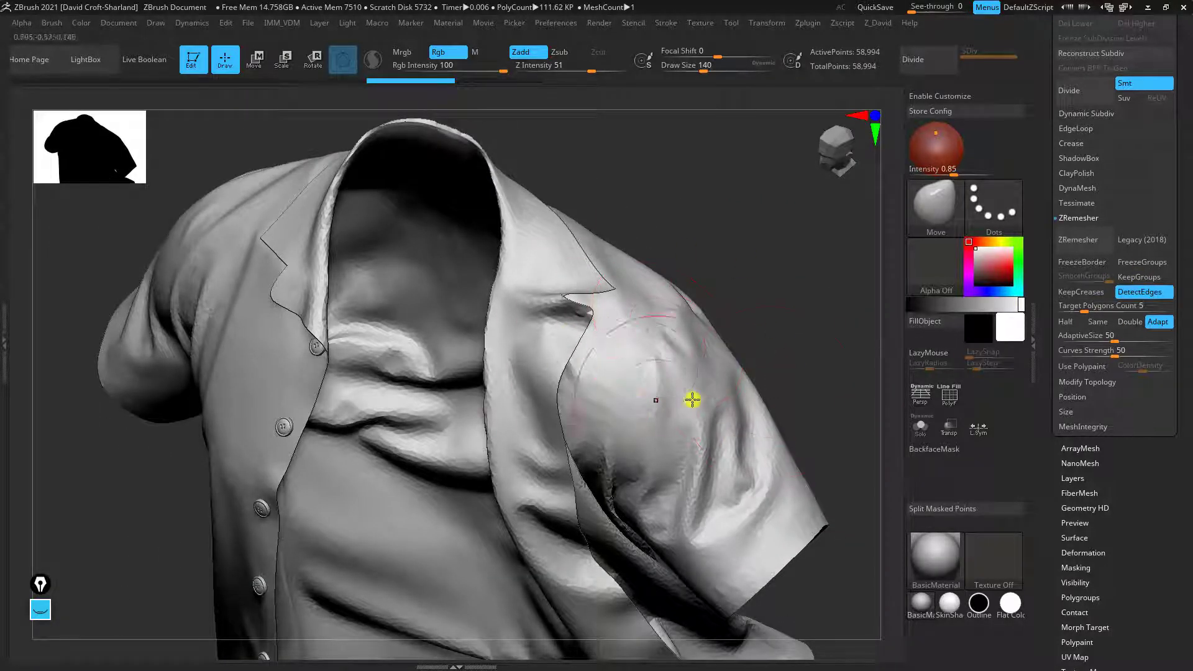
ctrl+right_drag(754, 327, 770, 298)
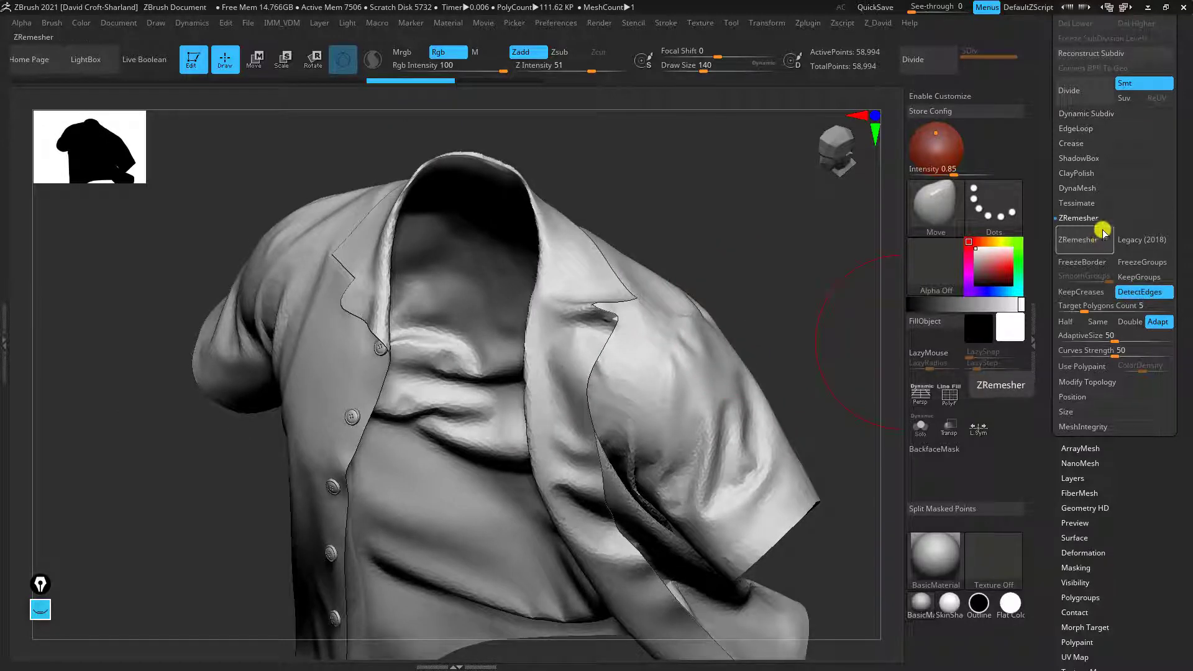
Set Target Polygons Count to 6, re-run ZRemesher and show the wireframe
click(1077, 306)
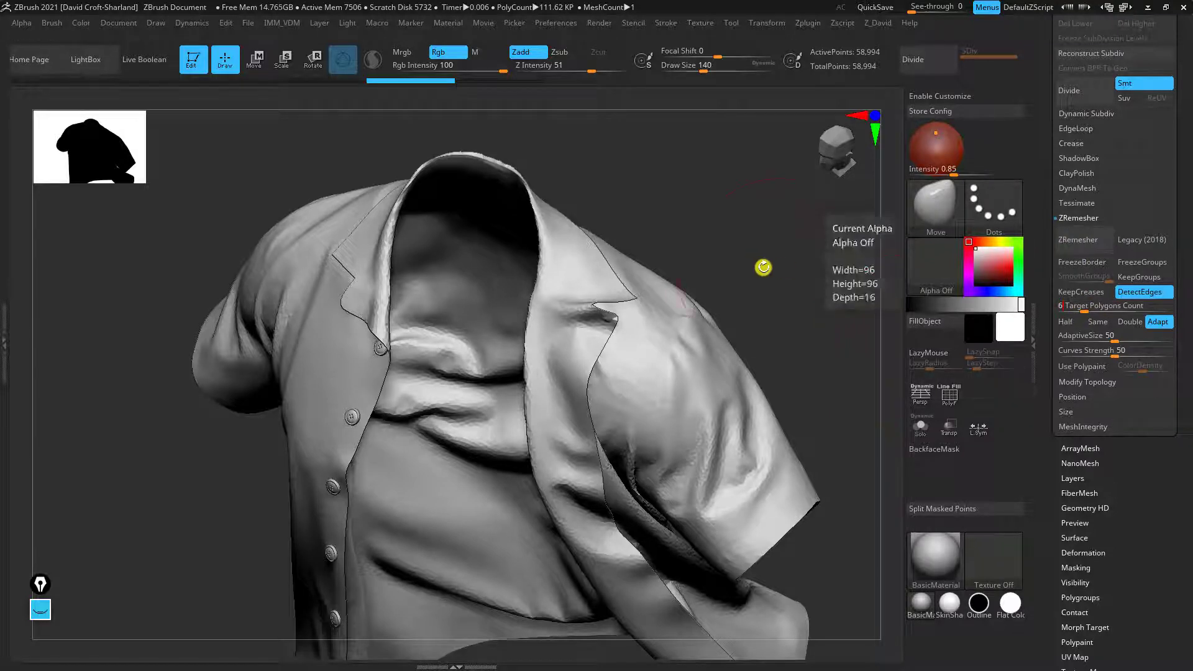
drag(764, 263, 801, 252)
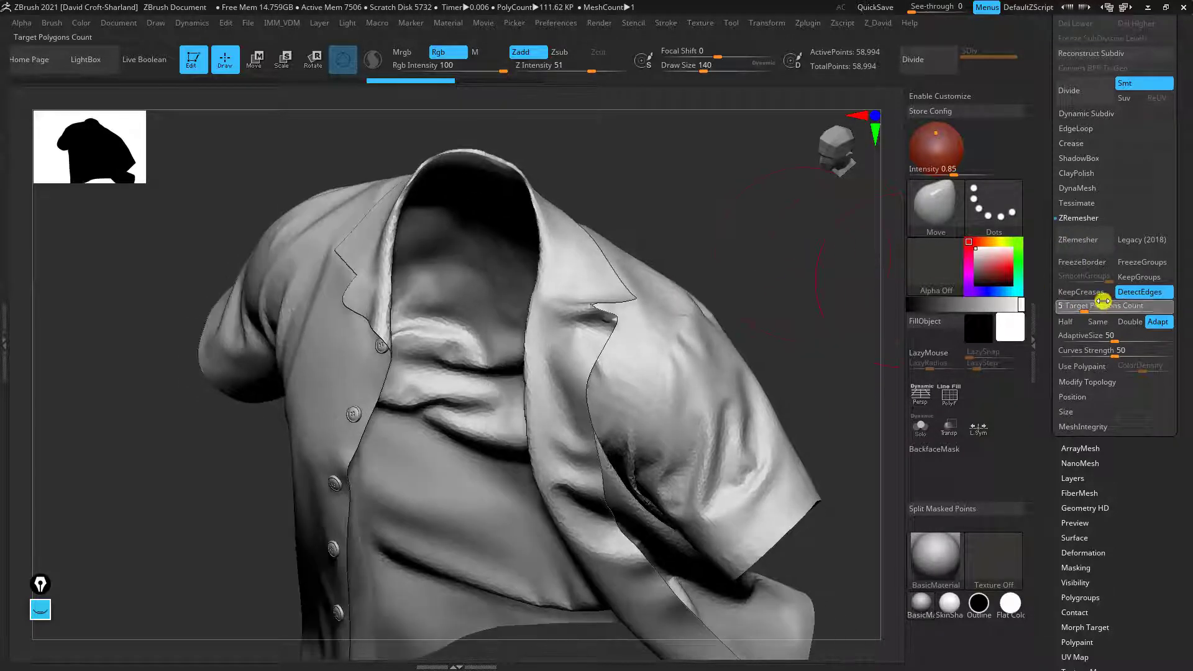
click(1102, 303)
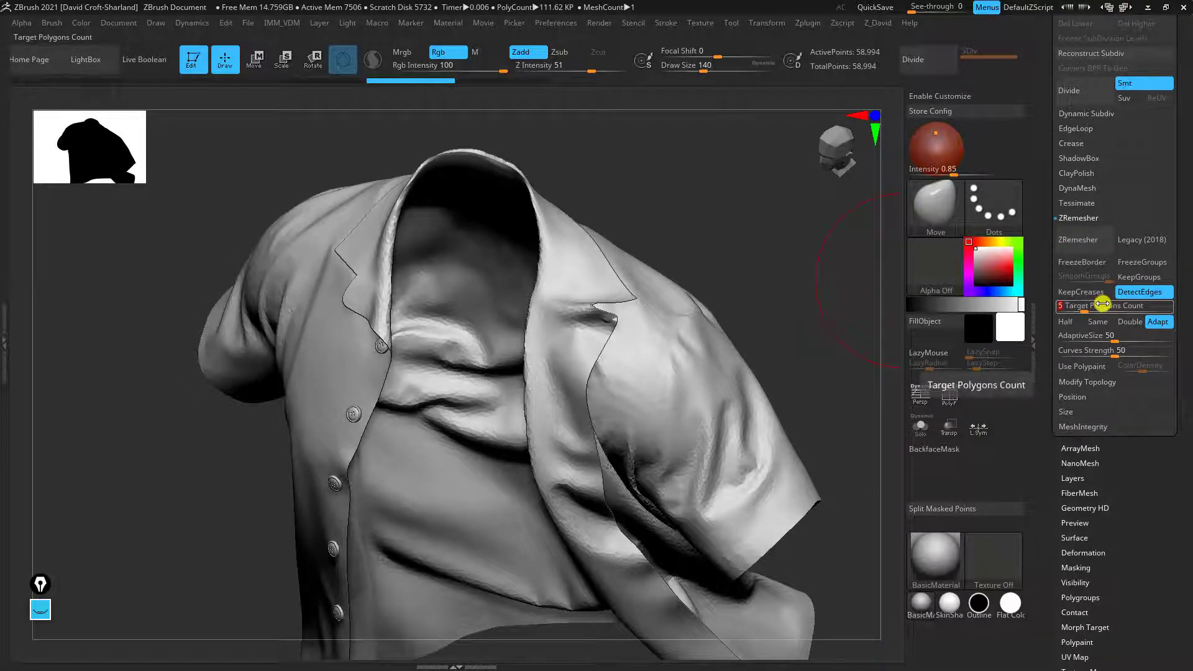
click(1093, 248)
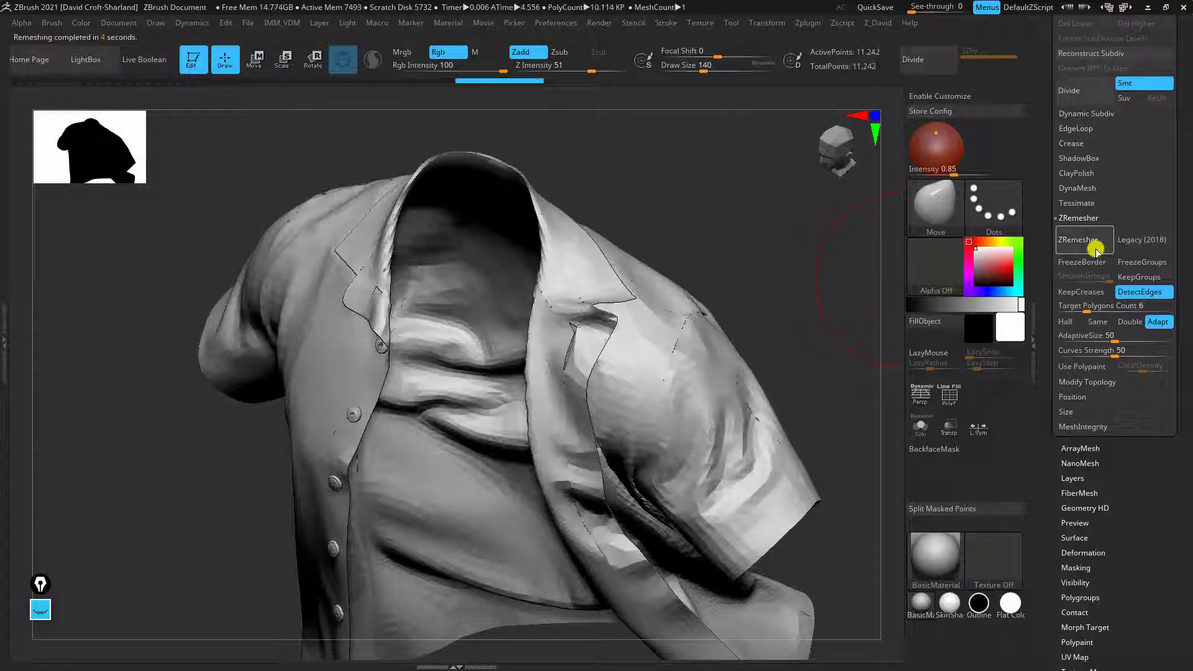
mouse_move(809, 258)
mouse_down()
mouse_move(735, 288)
mouse_move(732, 346)
mouse_up()
key(shift+f)
drag(779, 262, 386, 334)
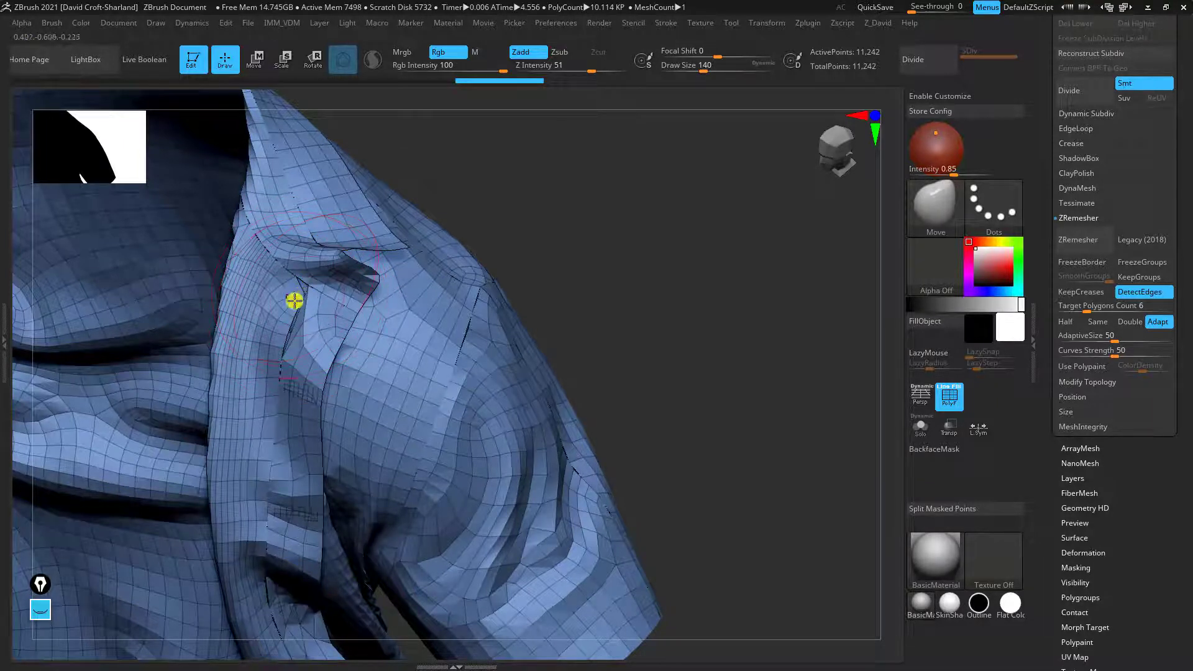
drag(303, 300, 294, 302)
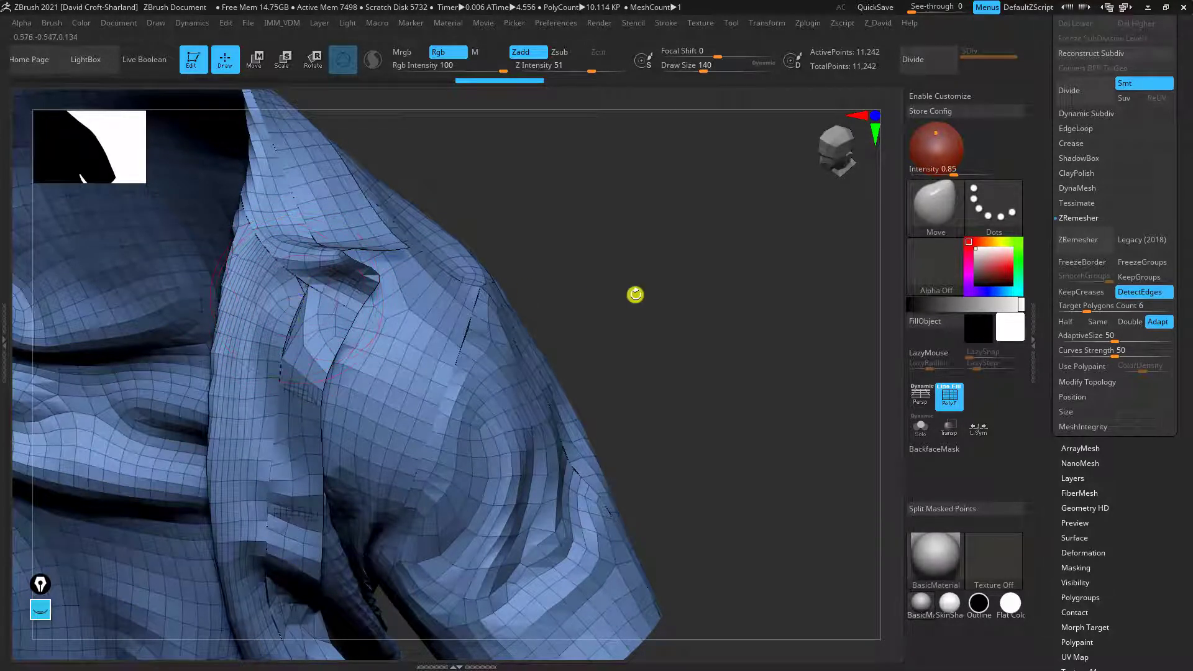
drag(634, 294, 807, 311)
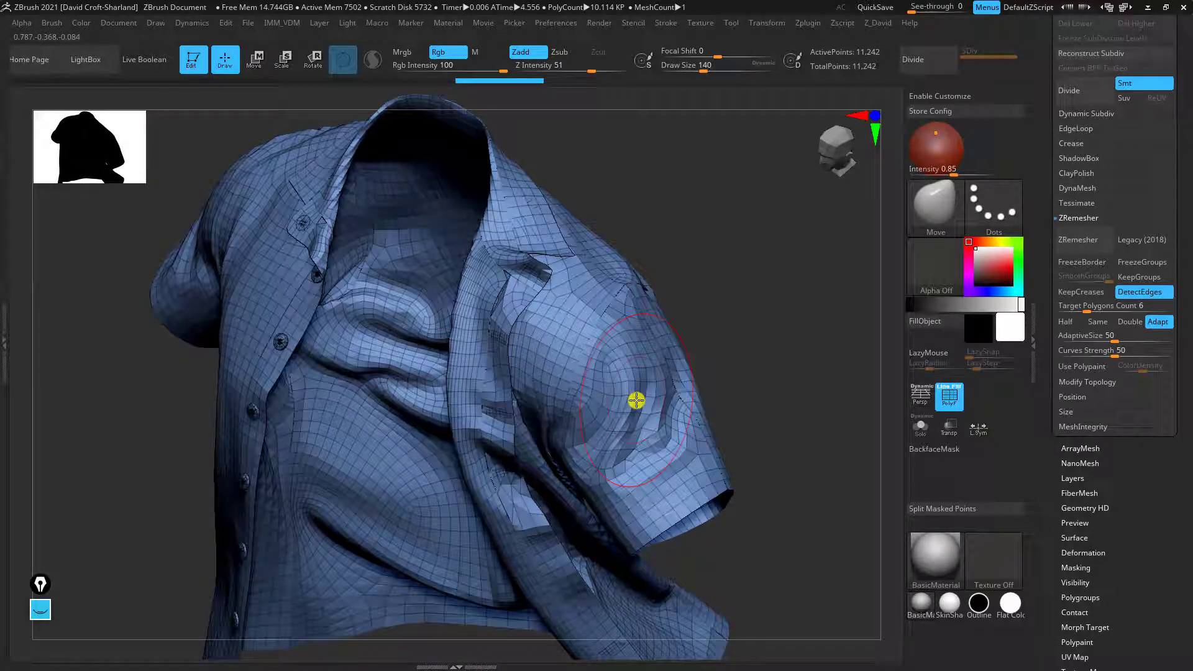
Split the shirt into polygroups by connected pieces
scroll(1126, 559, down, 2)
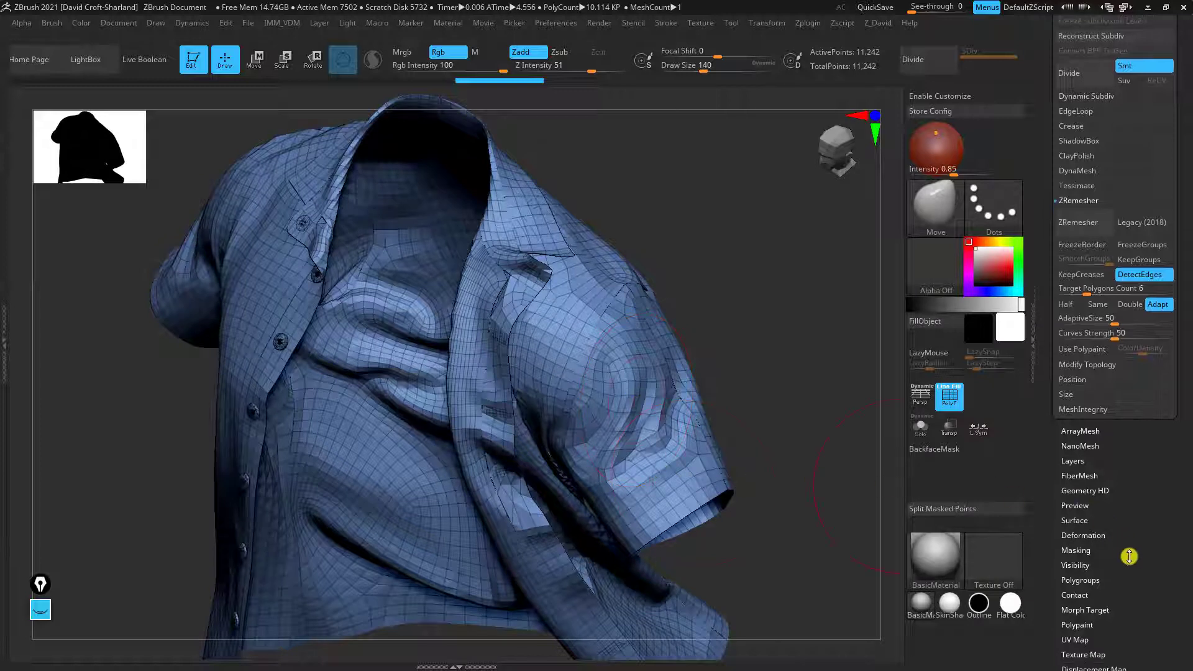
click(1074, 579)
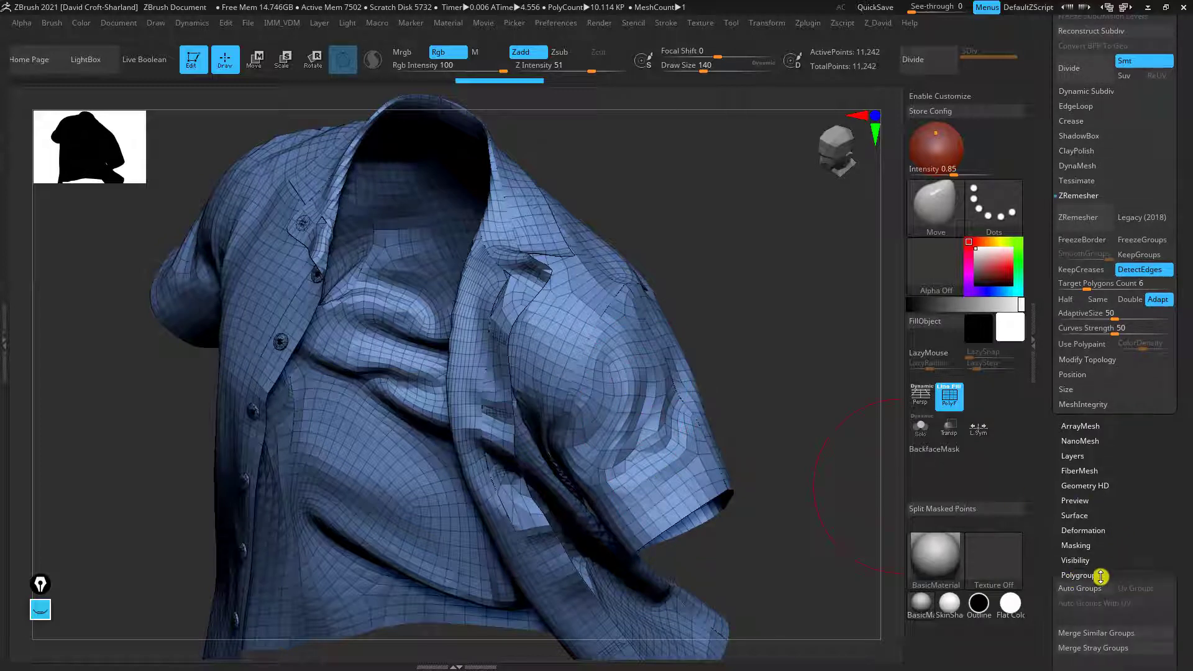
scroll(1139, 535, down, 6)
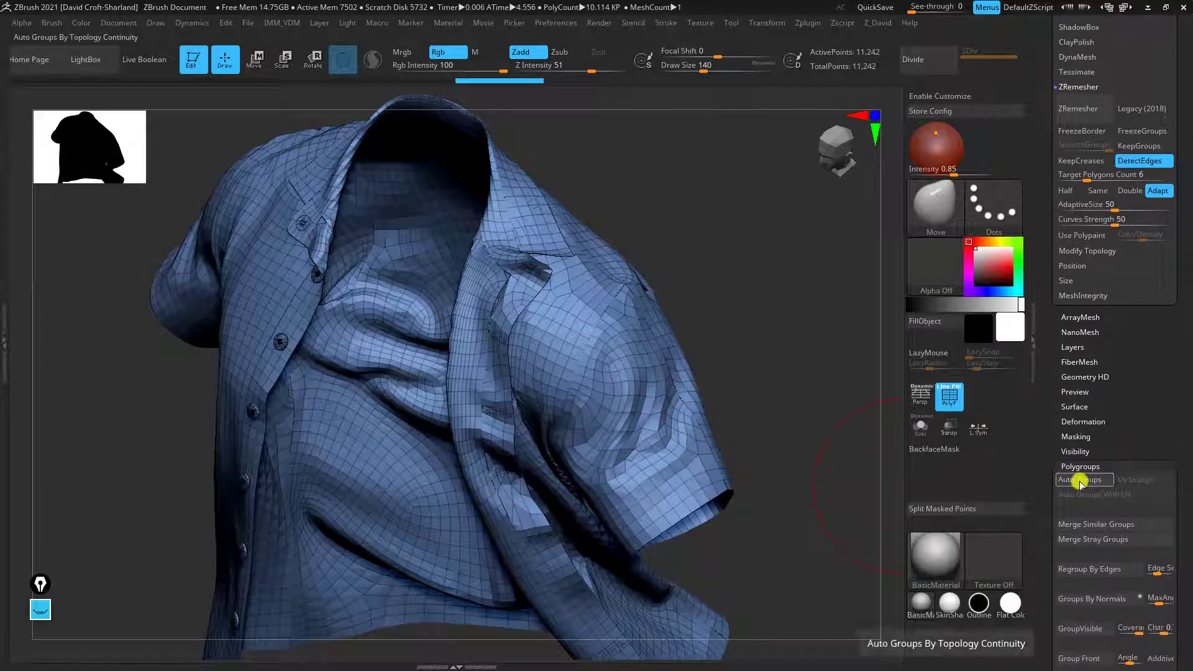
click(1079, 482)
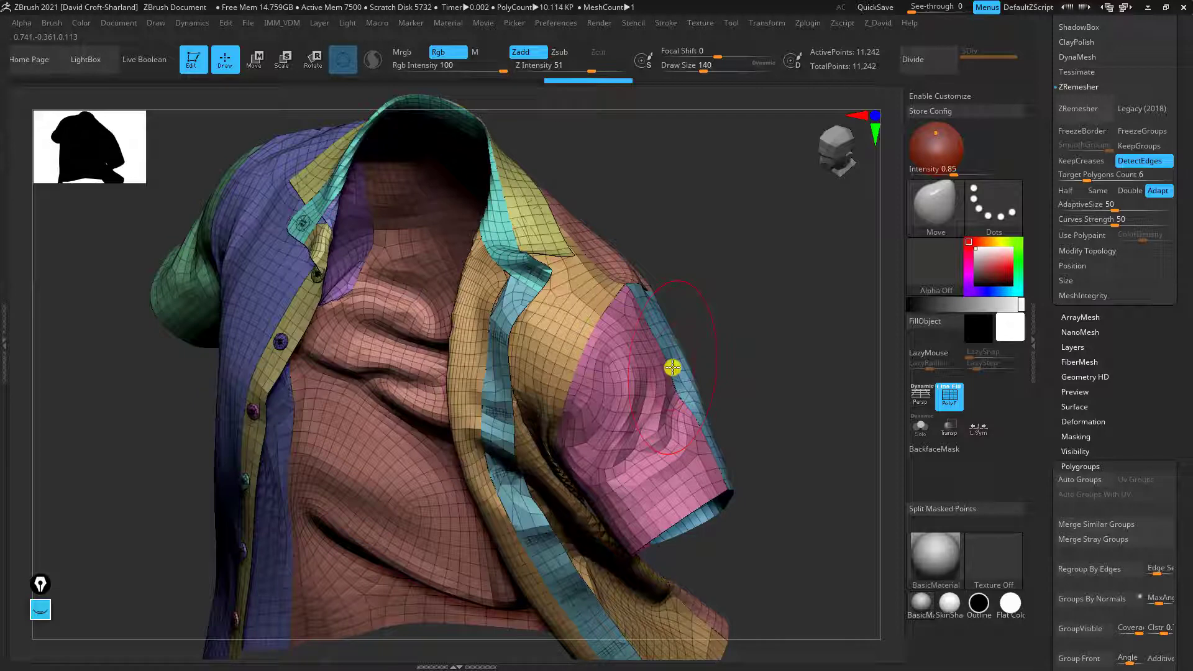
Isolate the pink sleeve polygroup to inspect its topology, then unhide the whole shirt
ctrl+shift+click(626, 372)
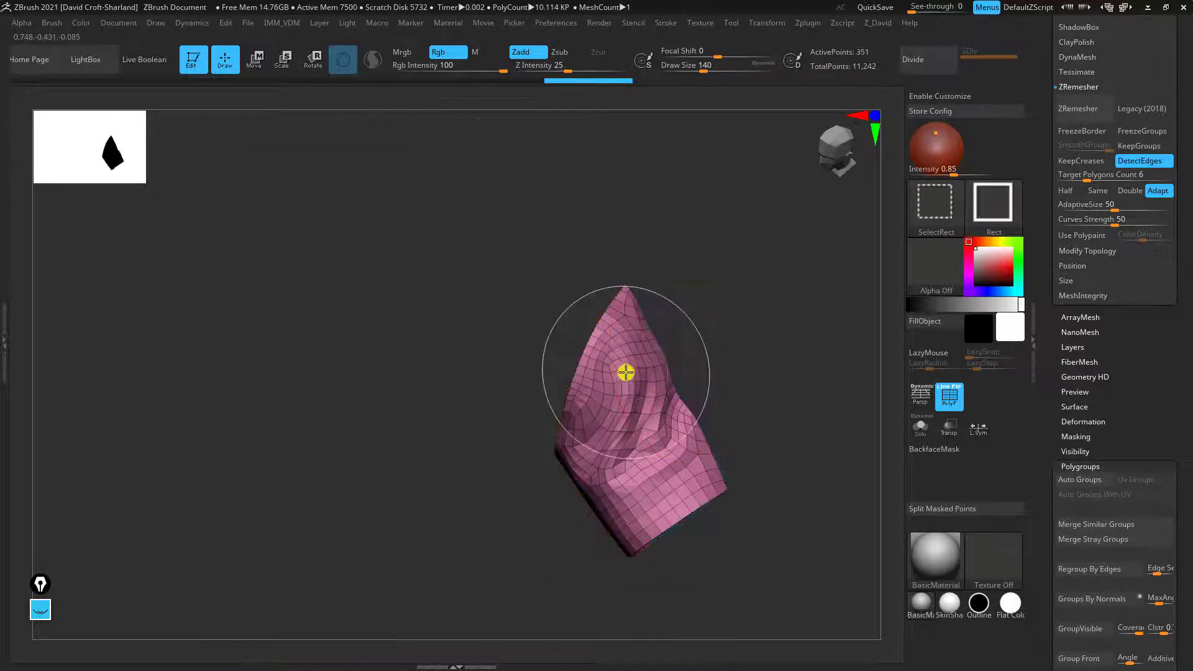
drag(756, 365, 746, 366)
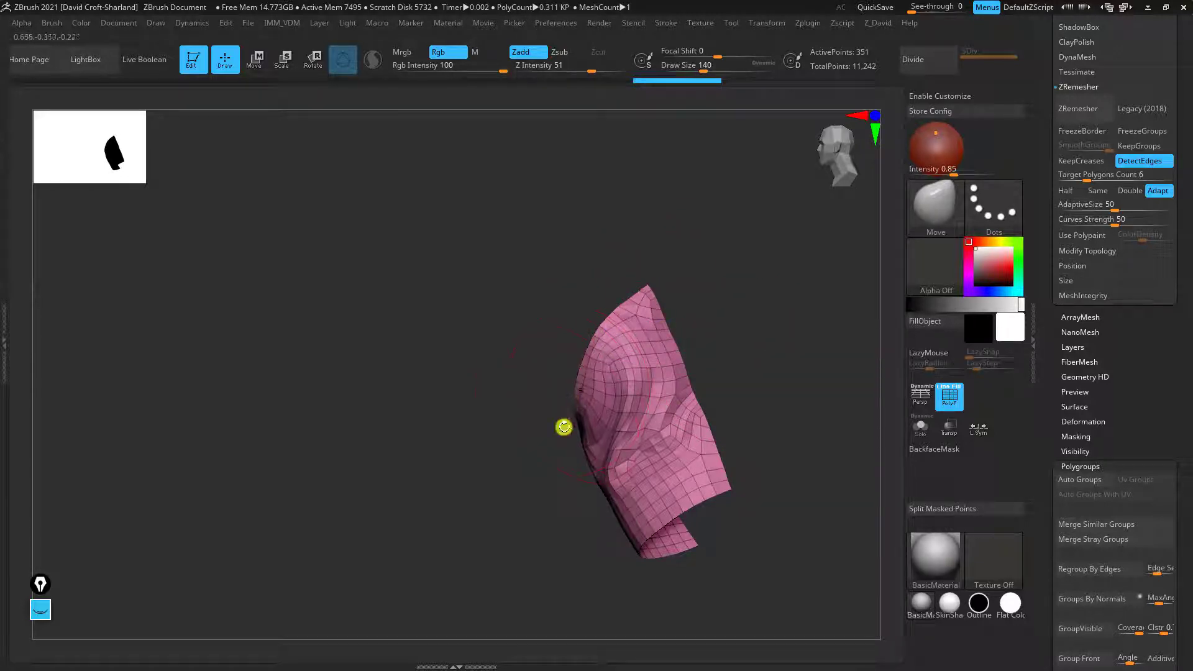
drag(564, 425, 820, 351)
ctrl+shift+click(833, 360)
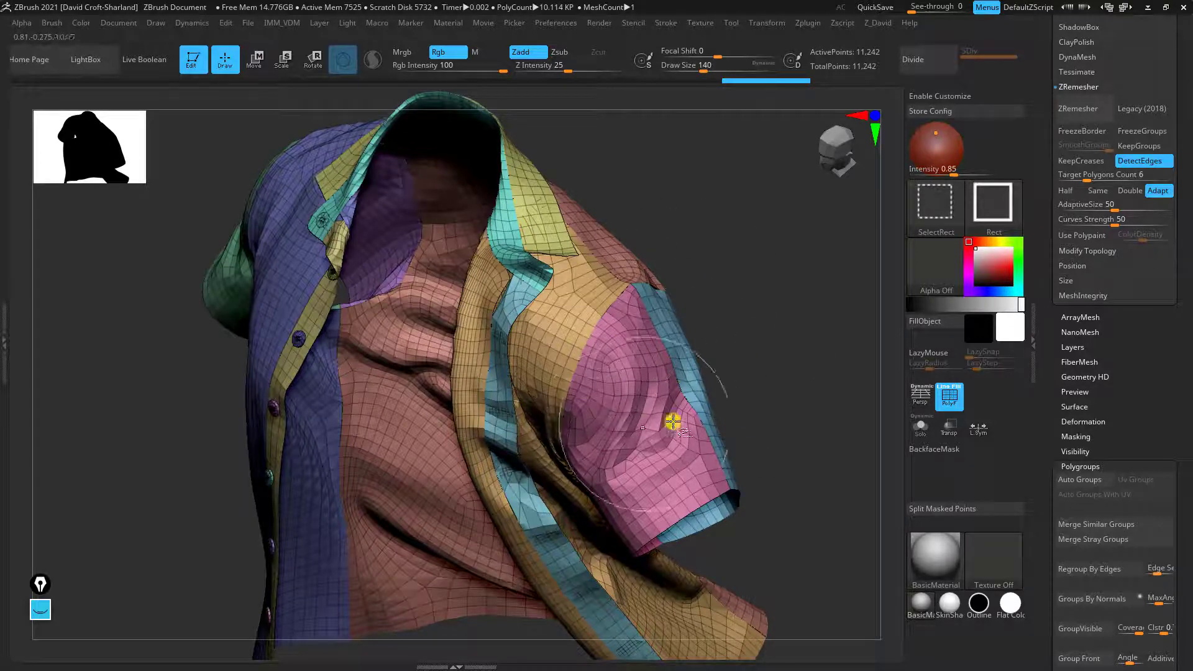
Lightly smooth the sleeve surface with the Smooth brush
mouse_move(777, 398)
mouse_down()
mouse_move(796, 383)
mouse_move(798, 418)
mouse_move(822, 418)
mouse_up()
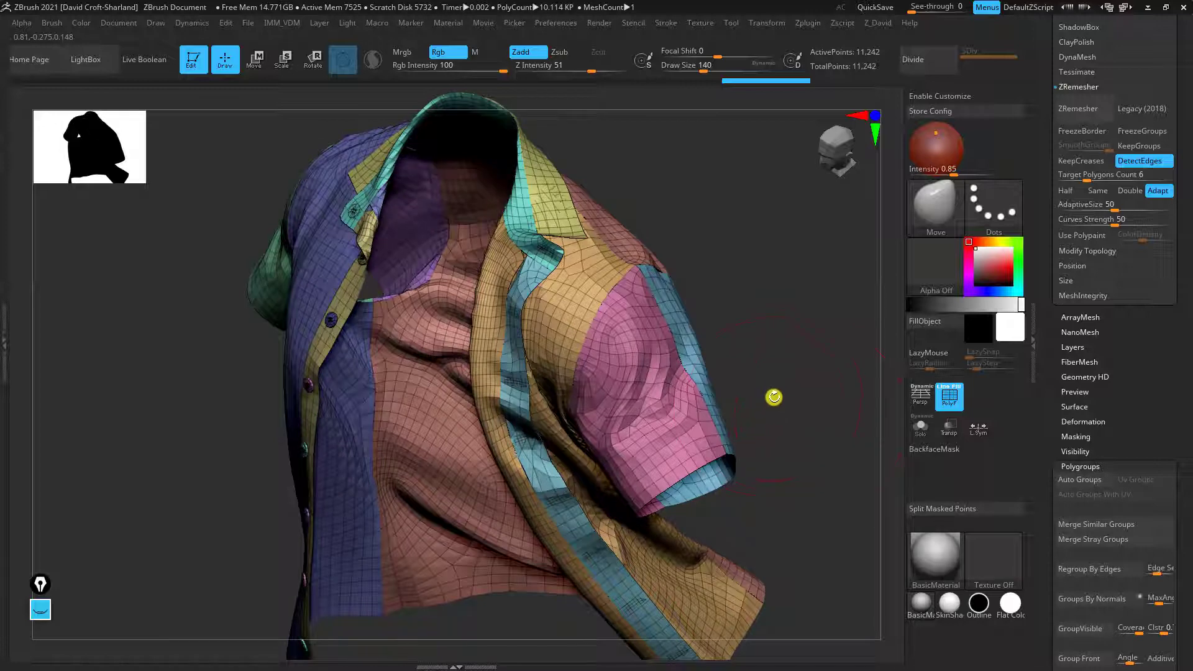
drag(793, 406, 793, 406)
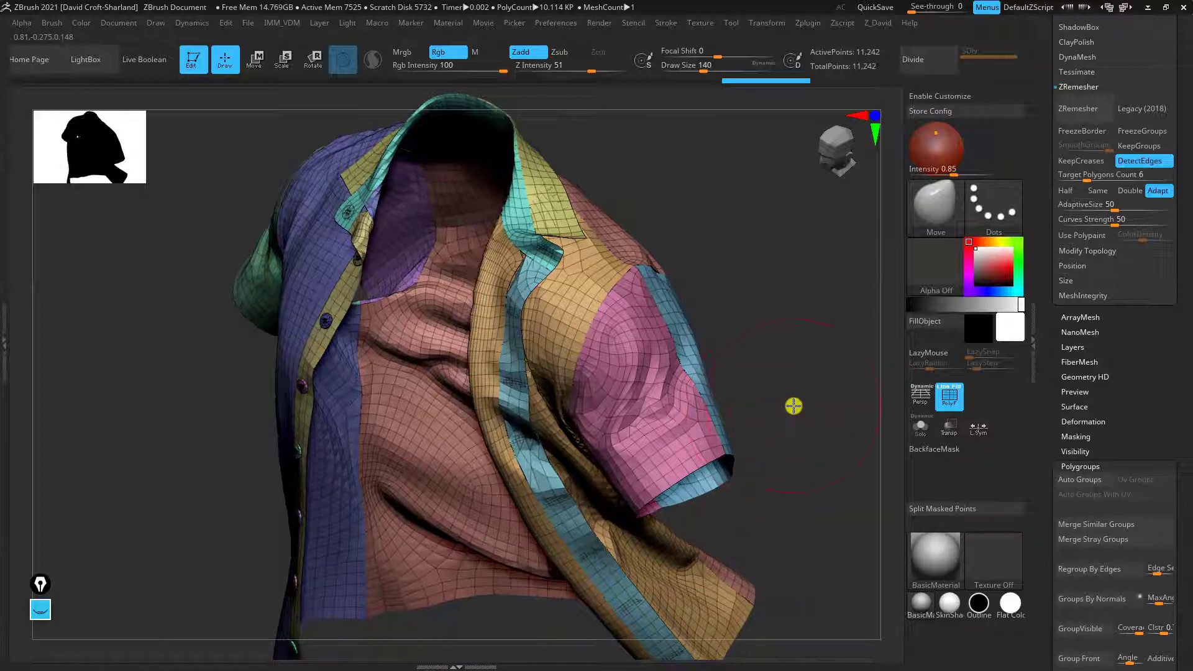
key(shift)
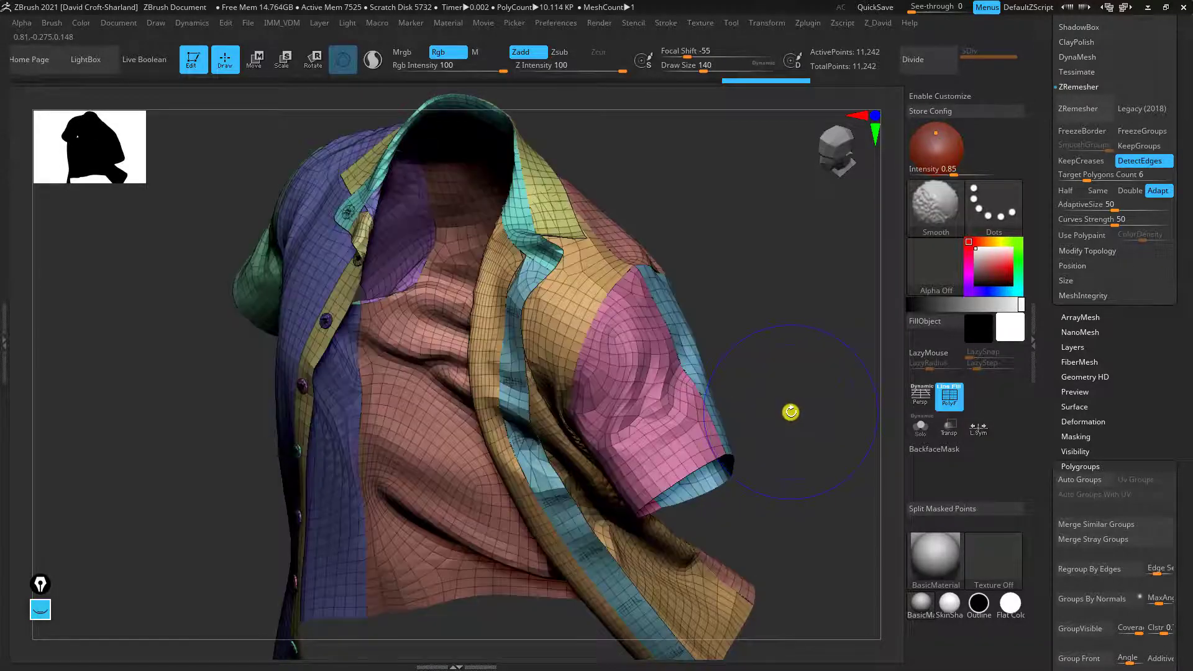
drag(793, 412, 820, 423)
drag(1154, 418, 1153, 431)
shift+drag(692, 399, 687, 420)
drag(782, 439, 792, 404)
Collapse the Polygroups and ZRemesher panels and expand Geometry > EdgeLoop
click(1131, 479)
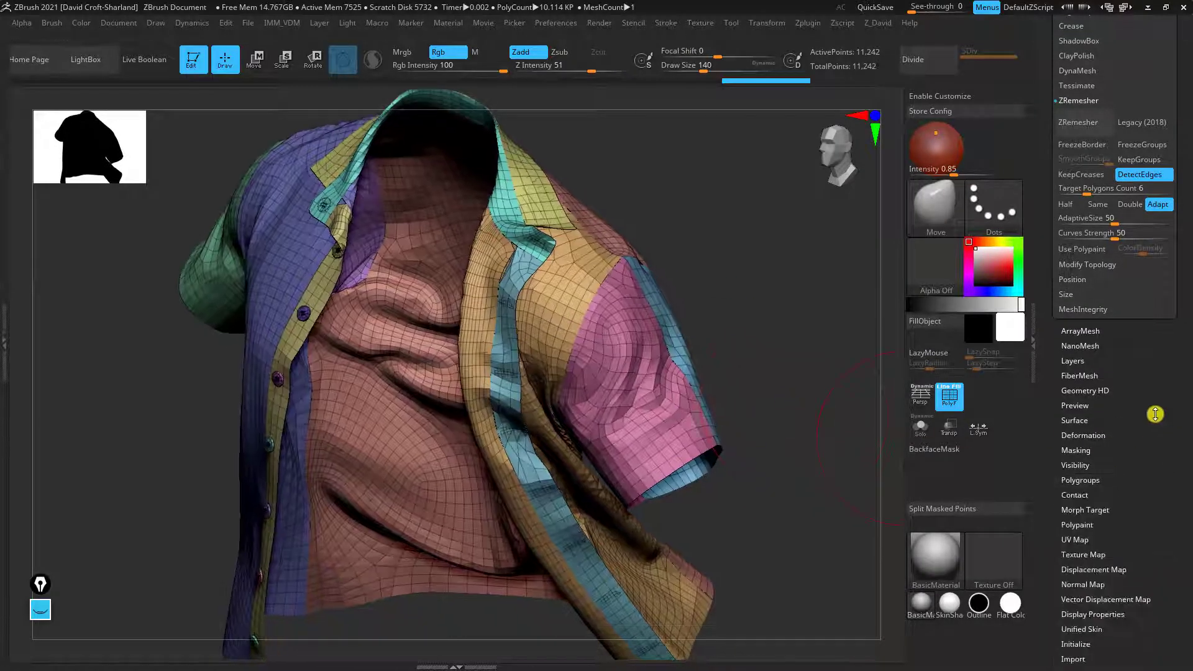
drag(1156, 402, 1156, 527)
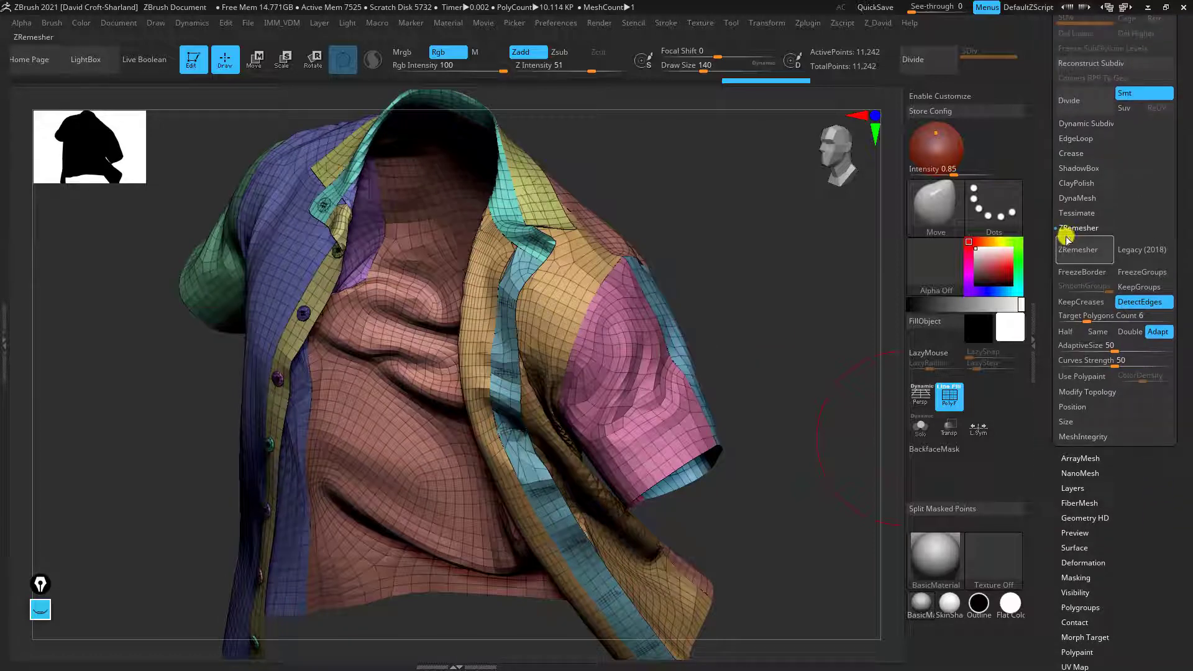
drag(831, 334, 807, 404)
drag(1175, 245, 1175, 277)
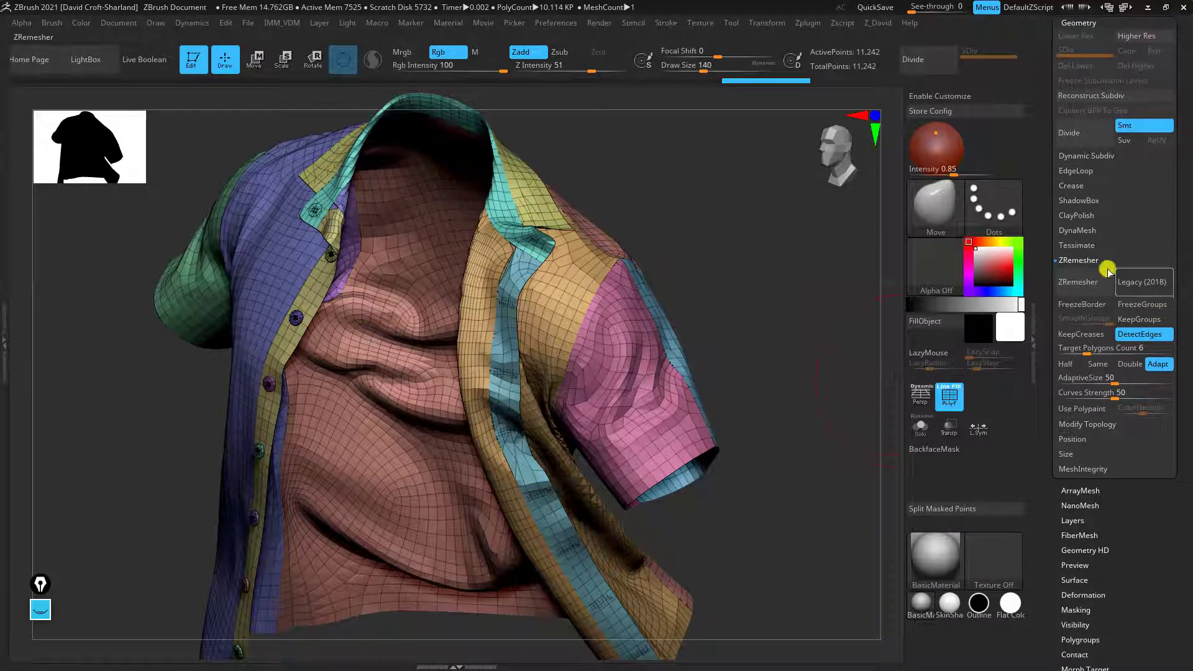
click(1073, 262)
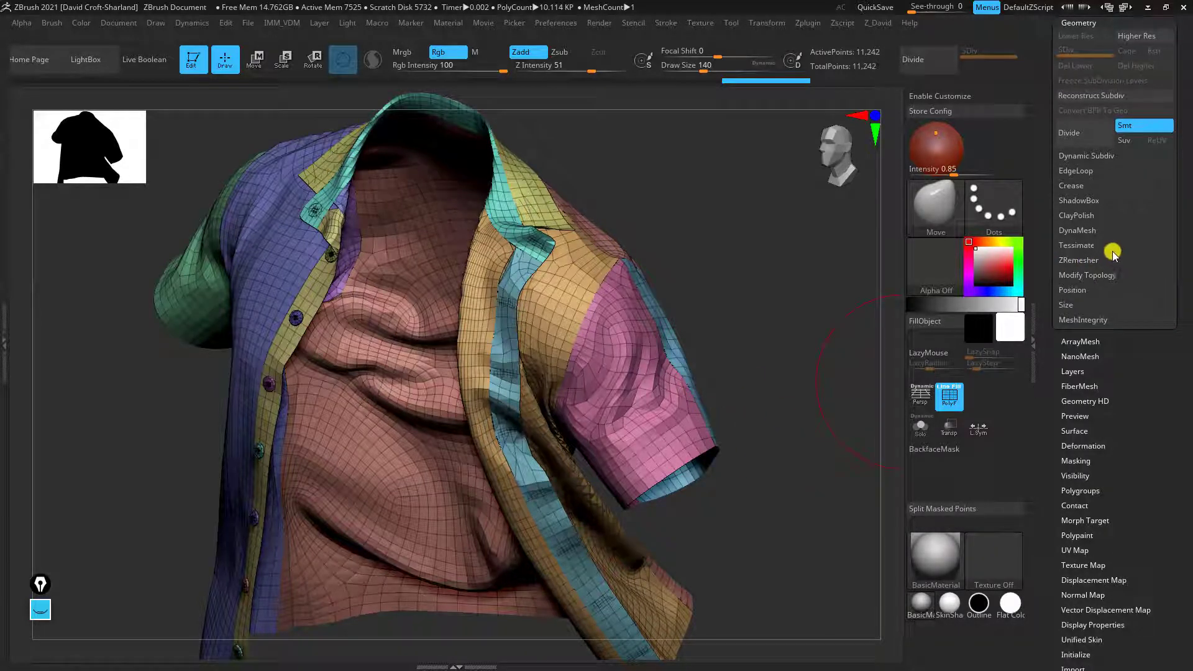
click(1075, 171)
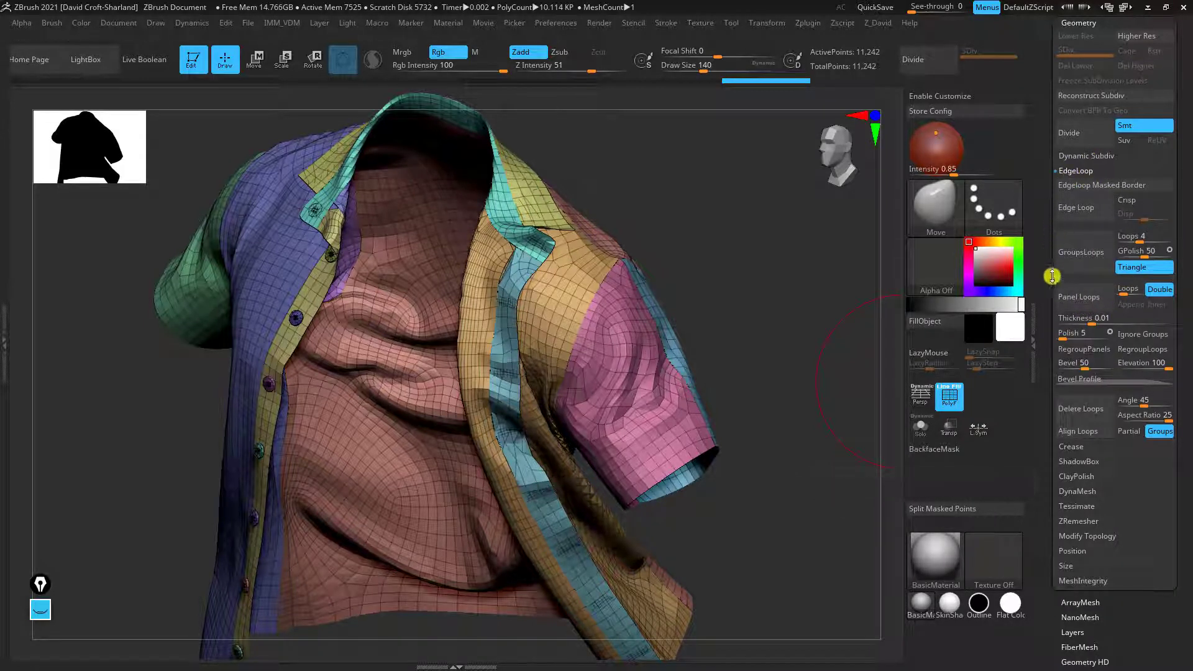
Try Panel Loops, undo, then reapply at Thickness 0.01 and zoom into the shoulder seam
click(1092, 302)
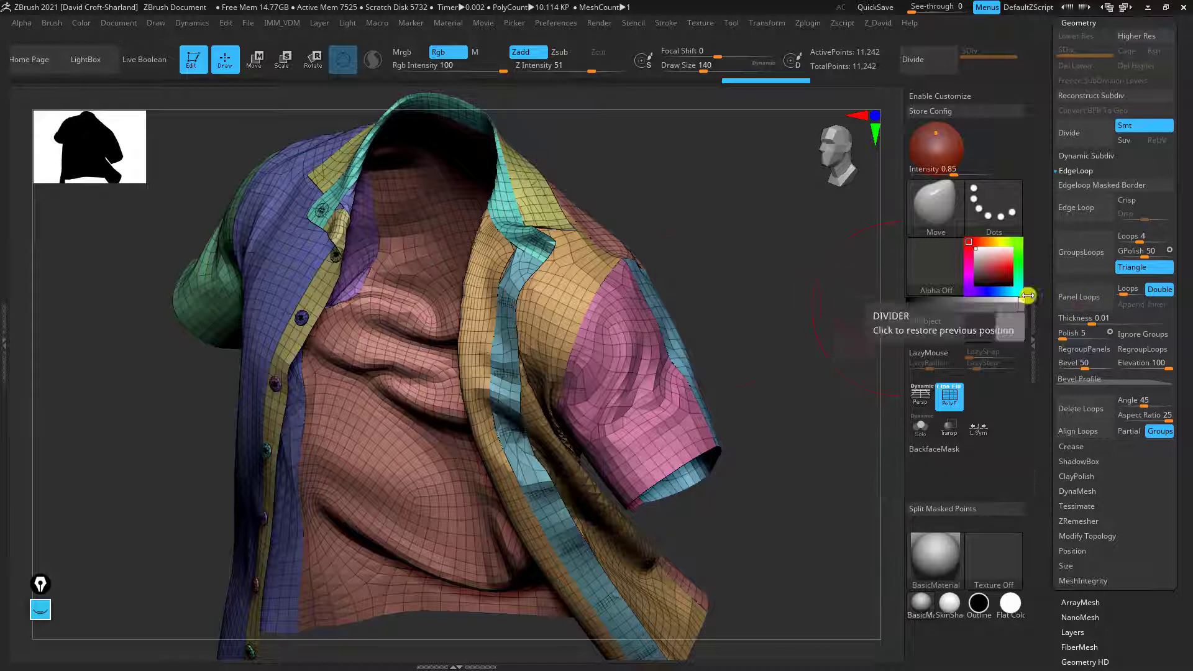
key(ctrl+z)
click(1079, 315)
click(1079, 298)
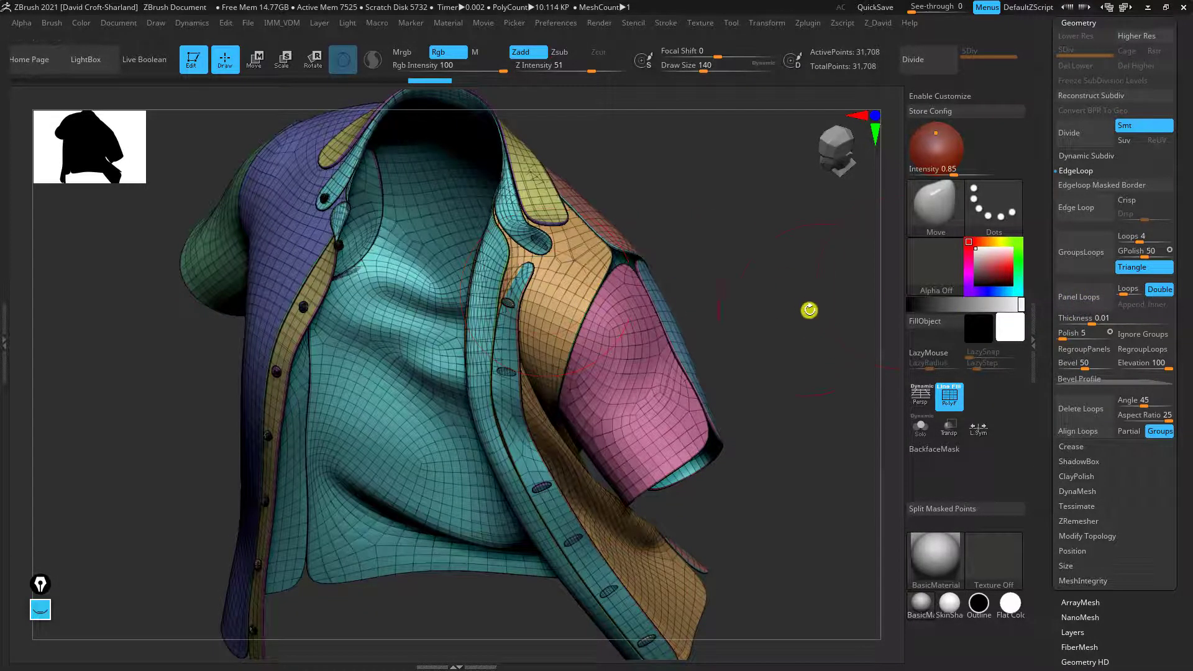
alt+right_drag(817, 312, 618, 271)
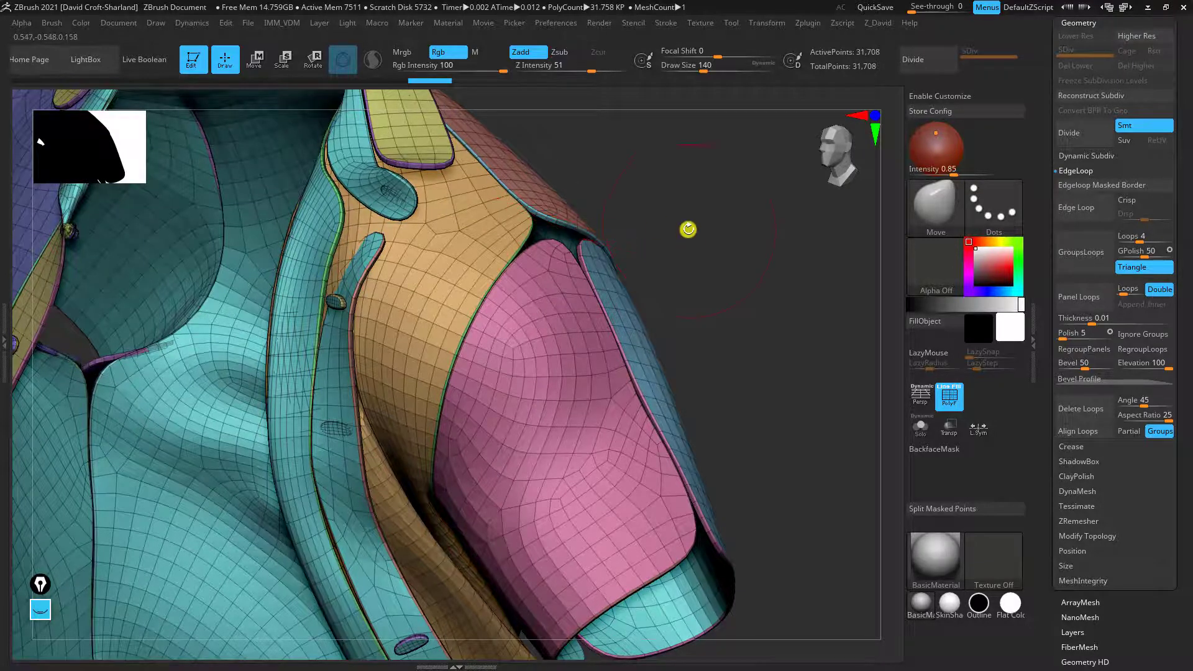
alt+right_drag(687, 229, 544, 233)
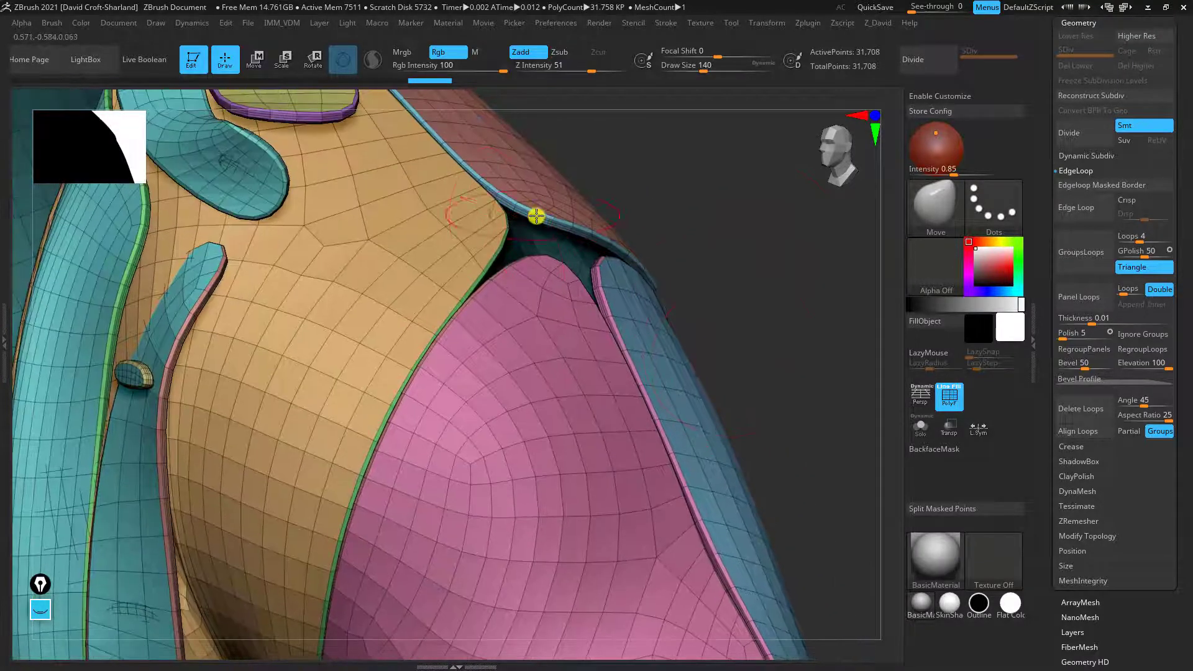
alt+right_drag(750, 309, 920, 370)
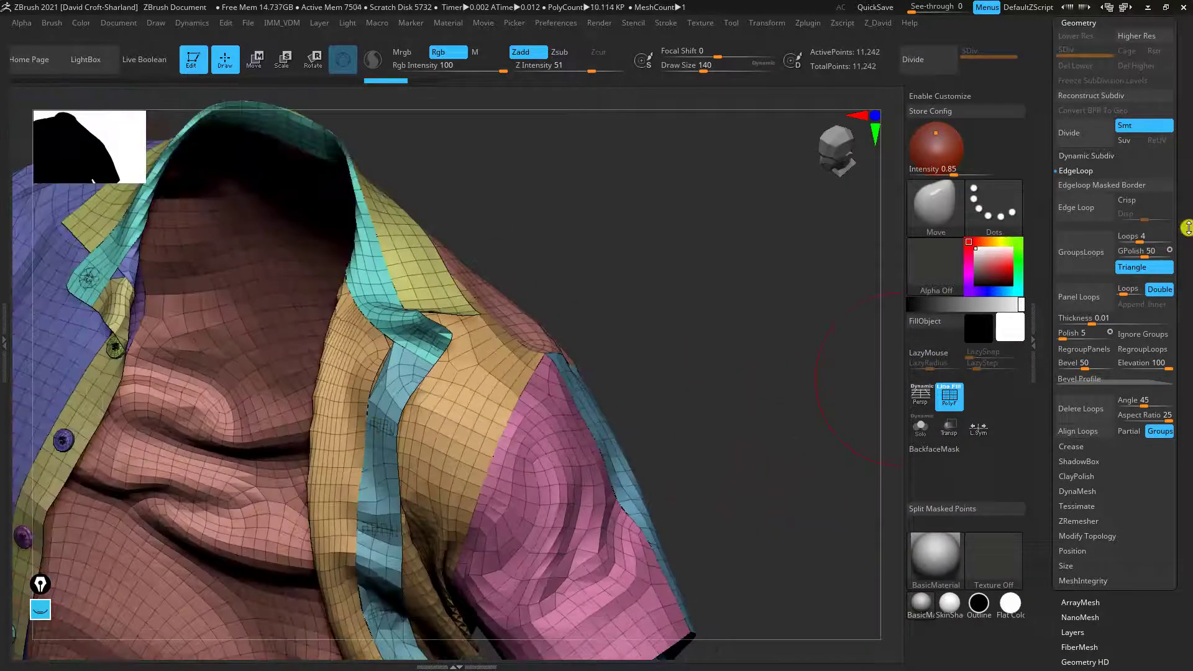
Duplicate the shirt subtool, hide Shirt_01, and select the new Shirt_02
scroll(1183, 227, up, 15)
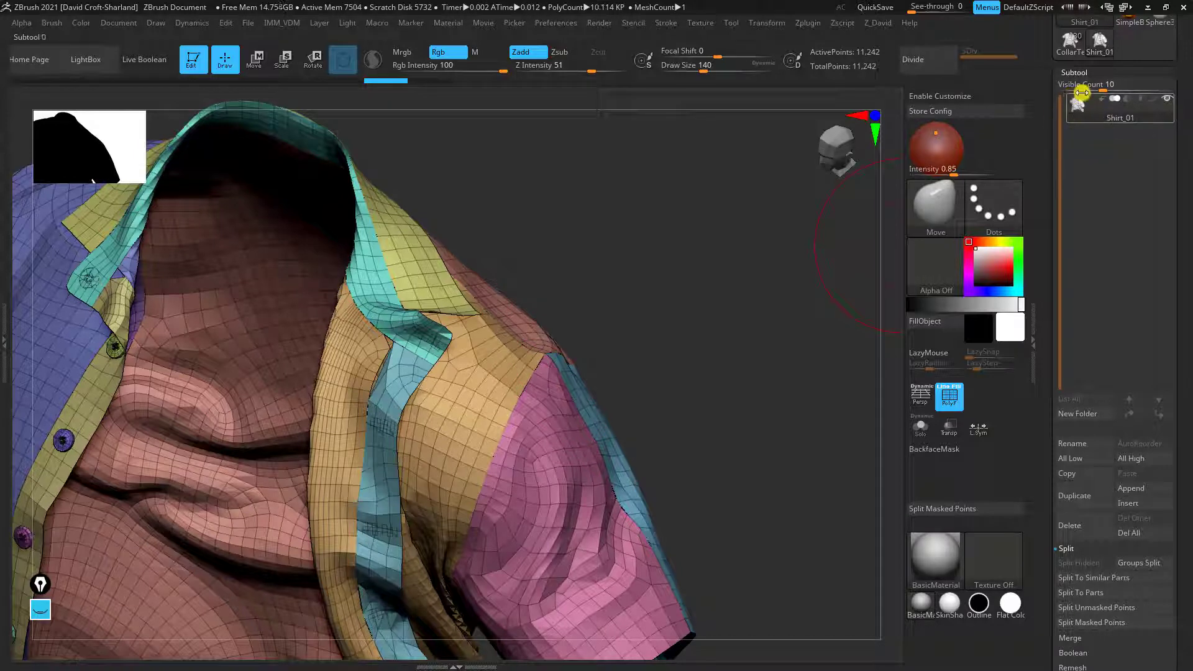
click(1074, 497)
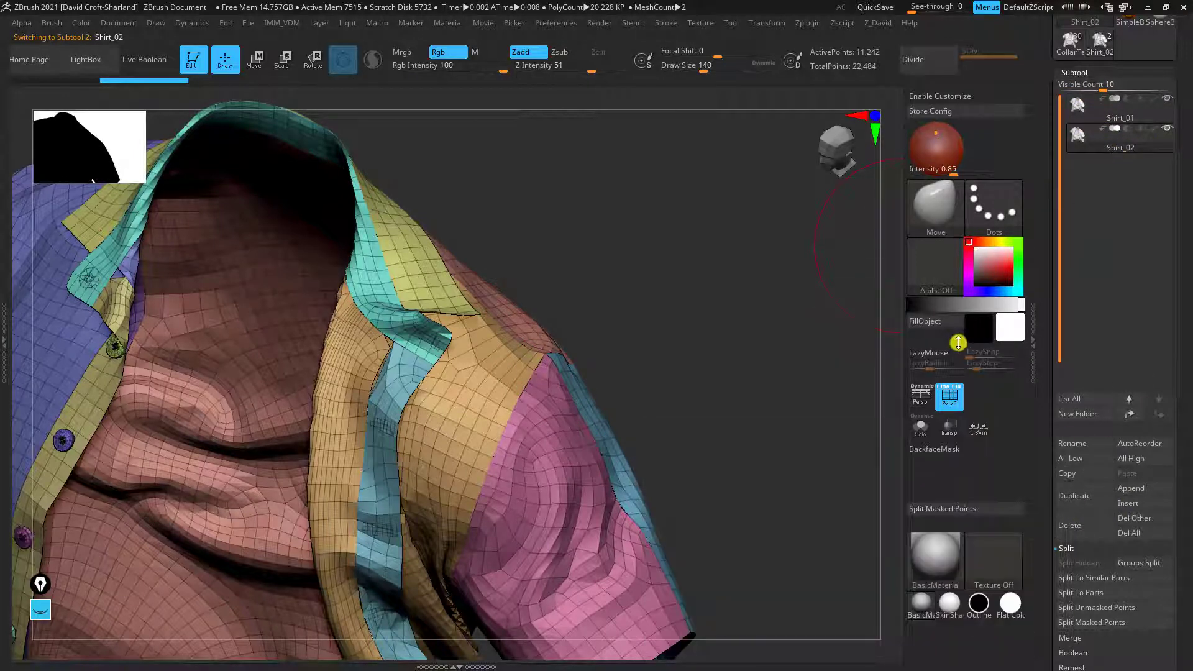
click(1167, 99)
click(1093, 140)
Apply Panel Loops to Shirt_02 at Thickness 0.01 and Polish 0, then view the shoulder
scroll(1187, 516, down, 10)
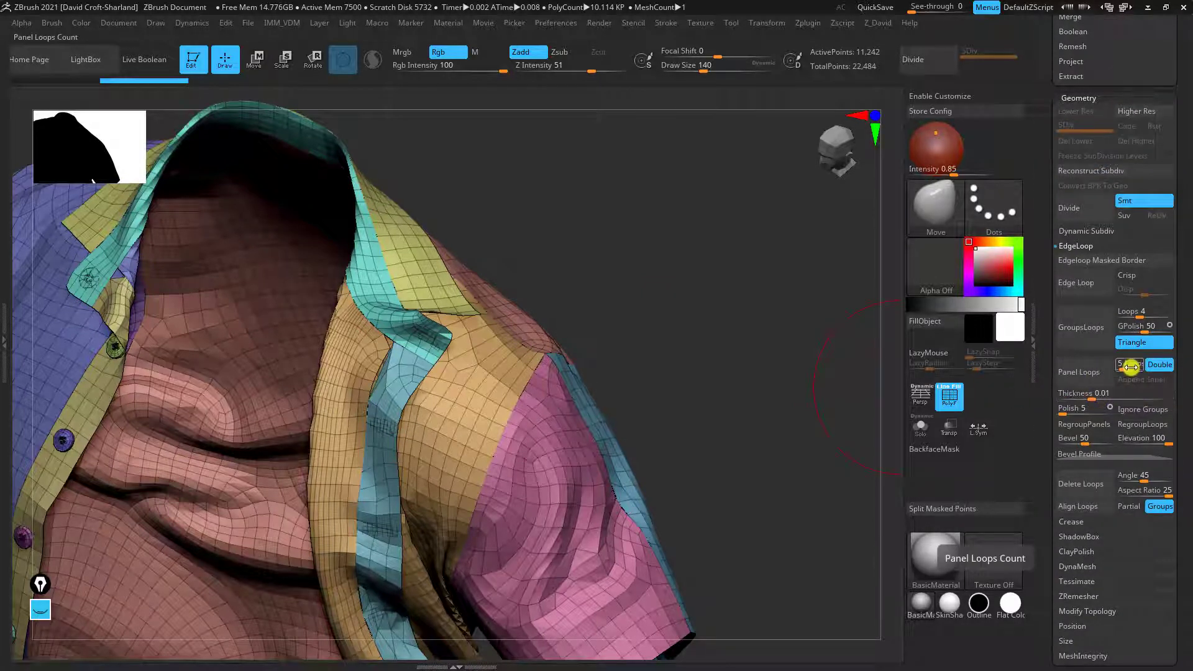
click(1128, 369)
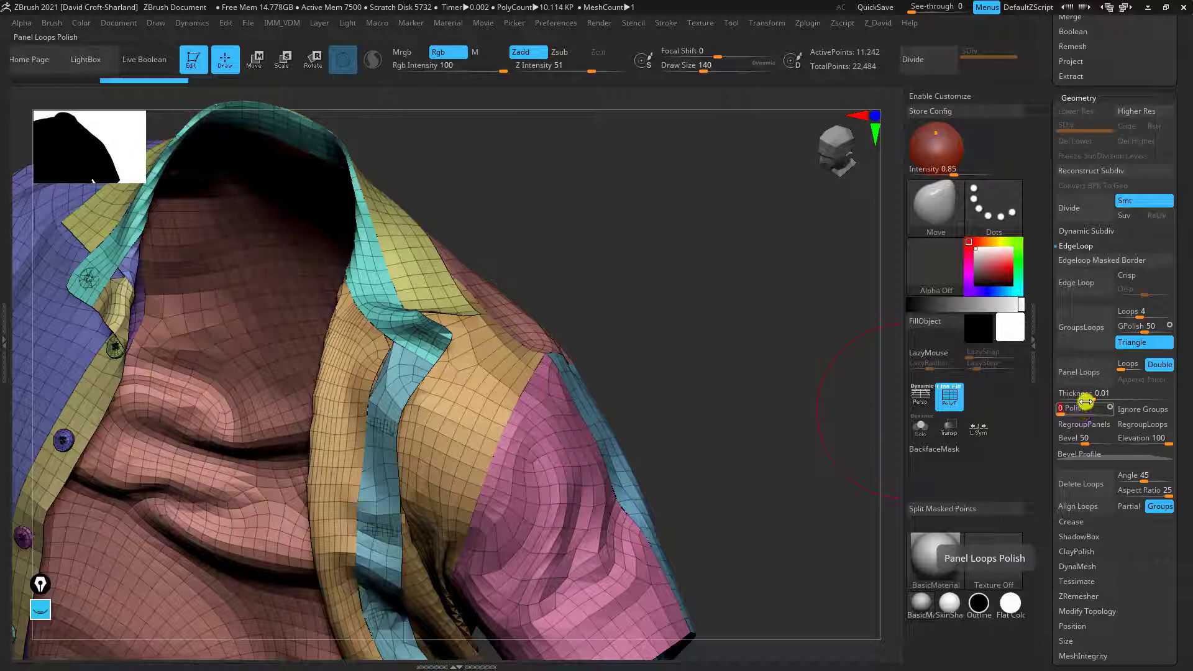
click(1080, 371)
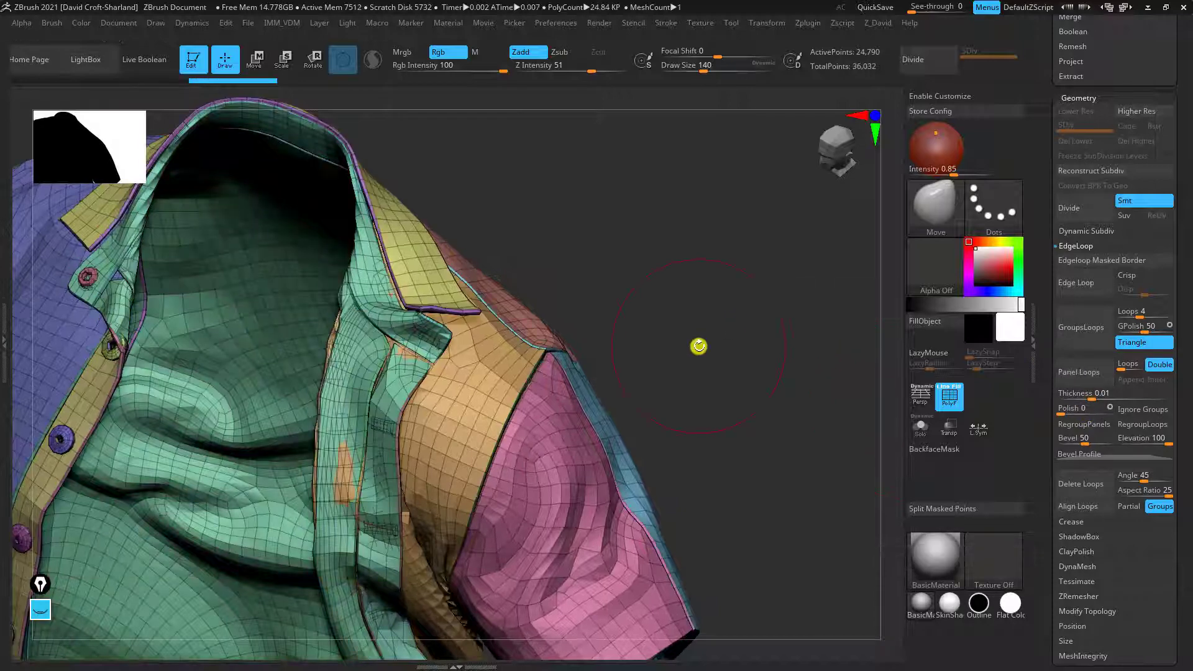
drag(725, 349, 783, 445)
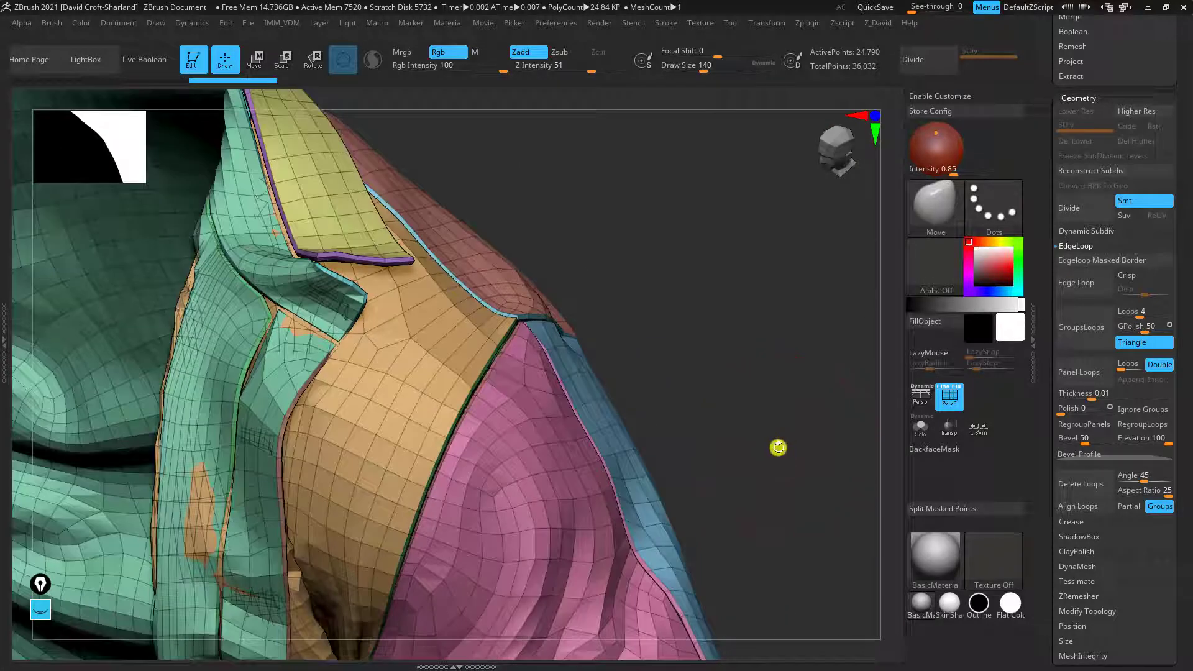
Reapply panel loops at Elevation 100, inspect them from a few angles, then undo
key(ctrl+z)
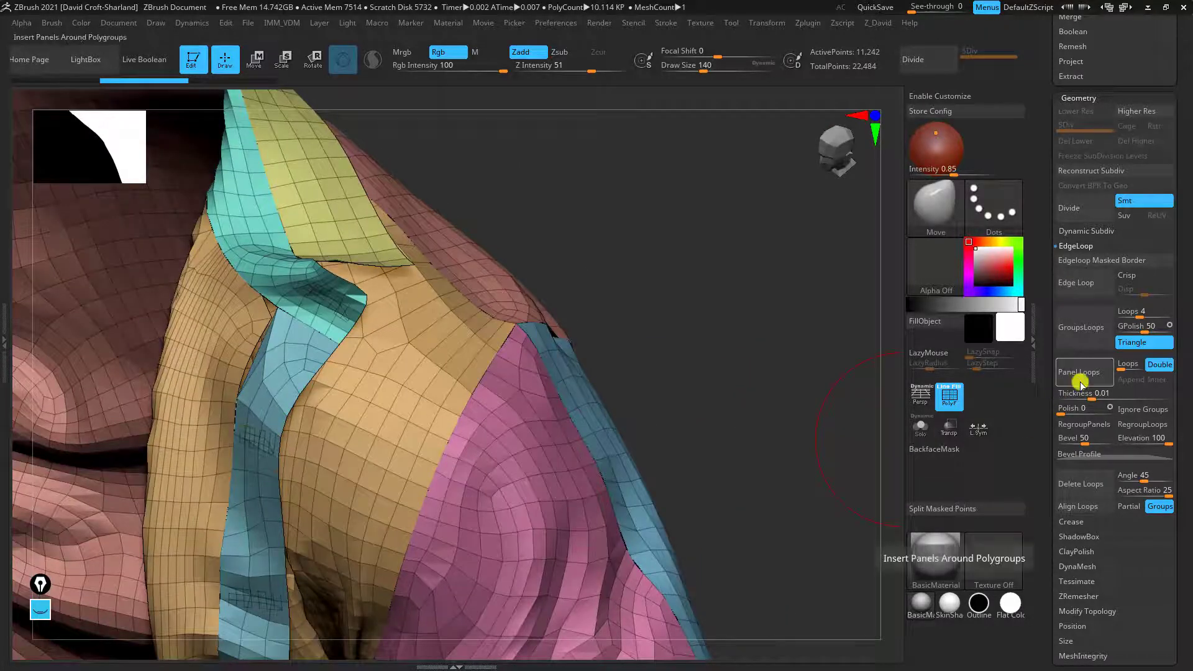
click(1080, 382)
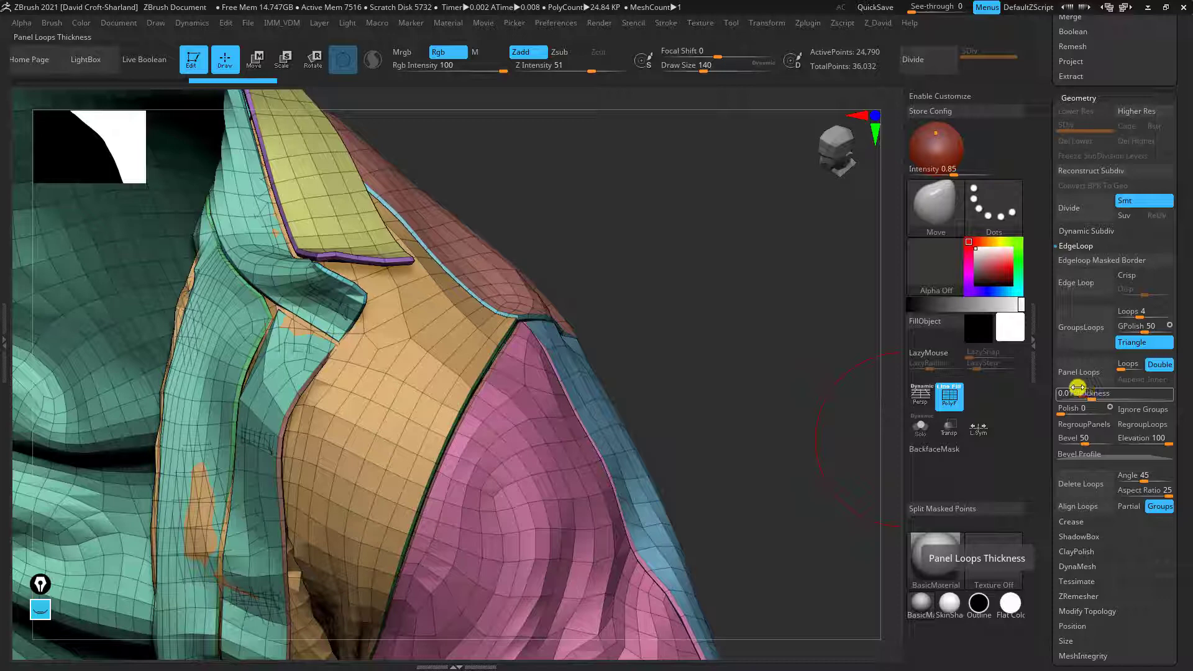
drag(772, 438, 841, 489)
drag(833, 402, 751, 378)
key(ctrl+z)
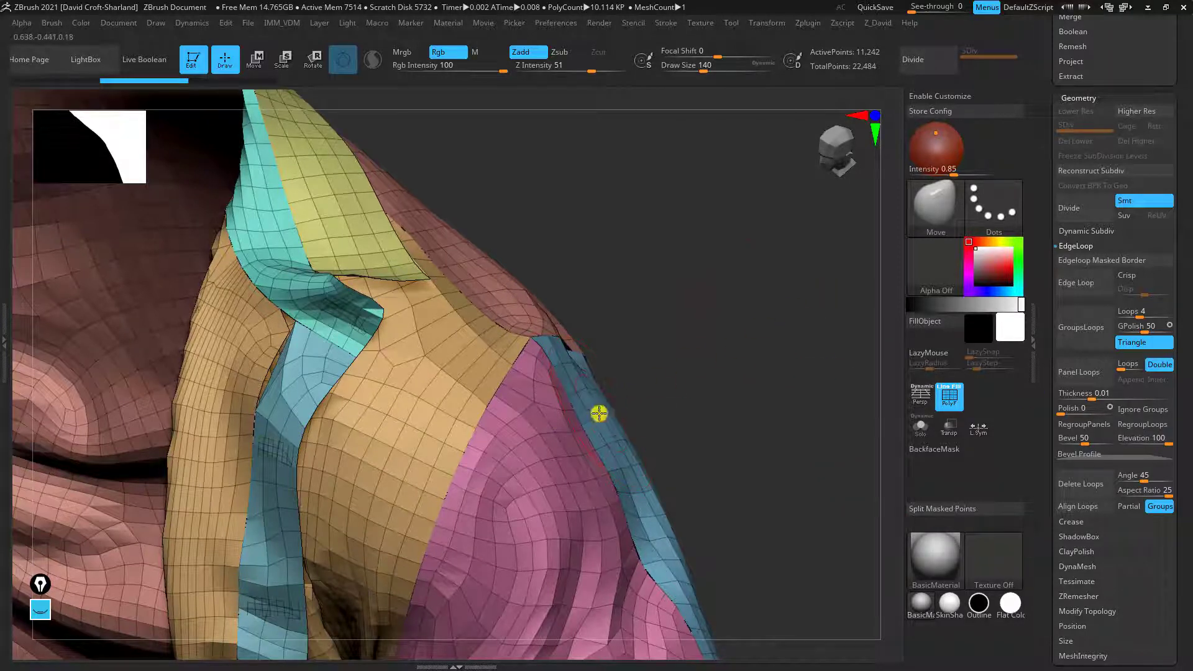
Set Elevation to -100, test Panel Loops twice, and undo back to the unpanelled shirt
click(1139, 439)
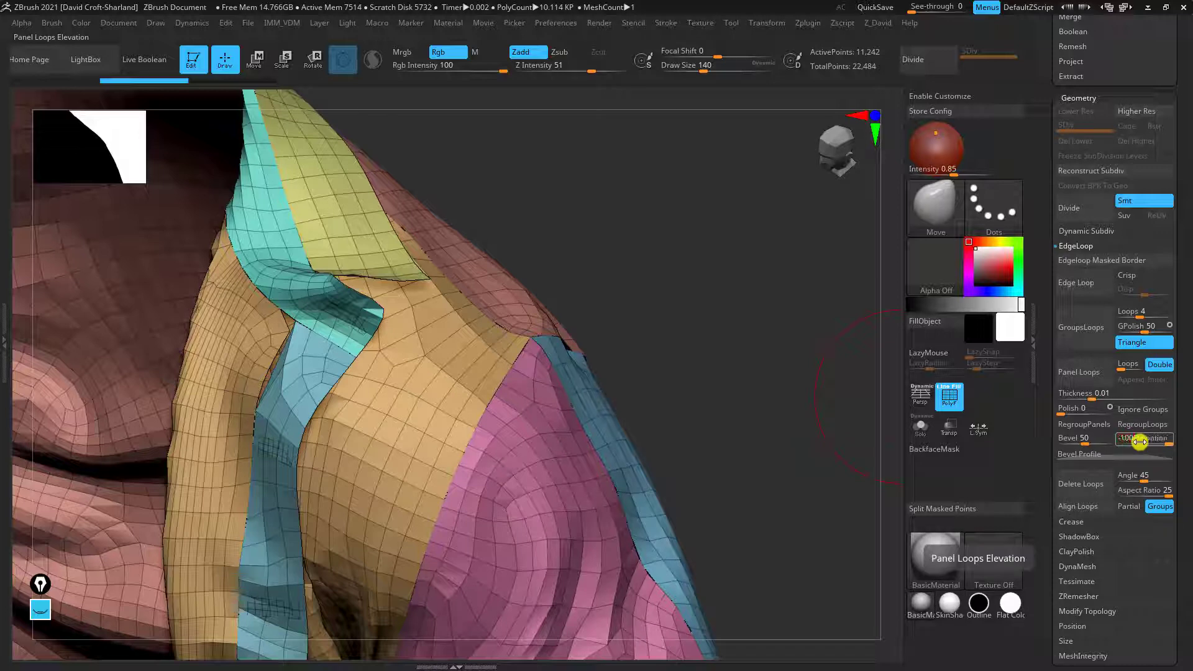
key(Return)
click(1064, 379)
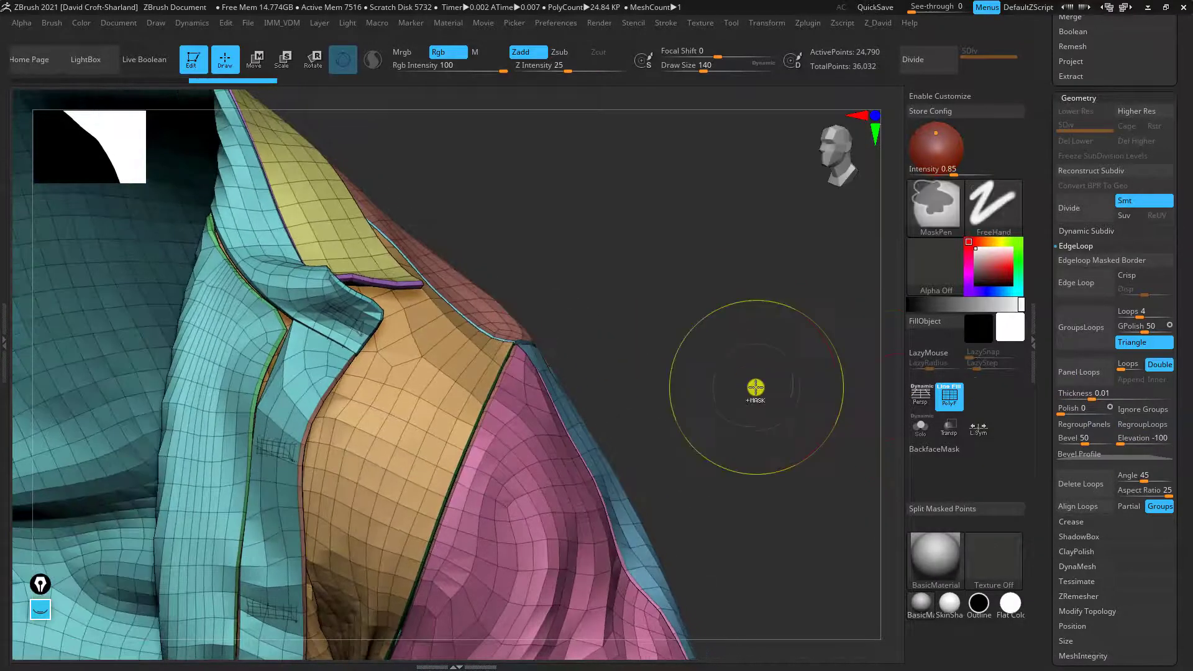
key(ctrl+z)
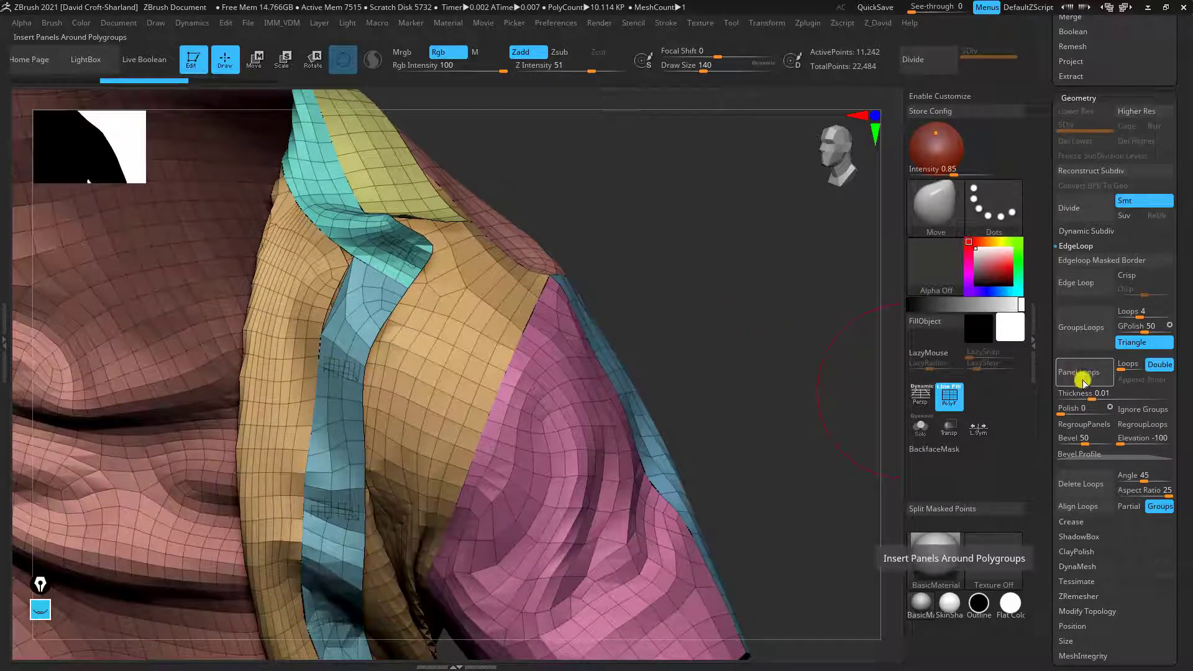
click(1075, 372)
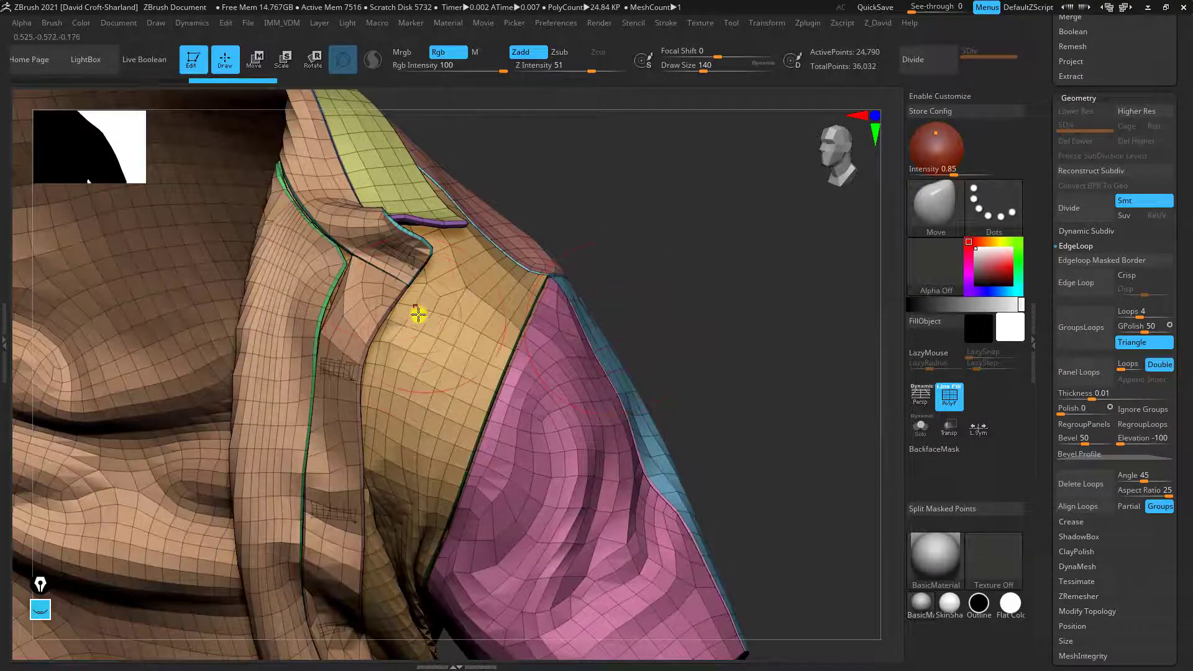
key(ctrl)
key(ctrl+z)
drag(652, 383, 1044, 421)
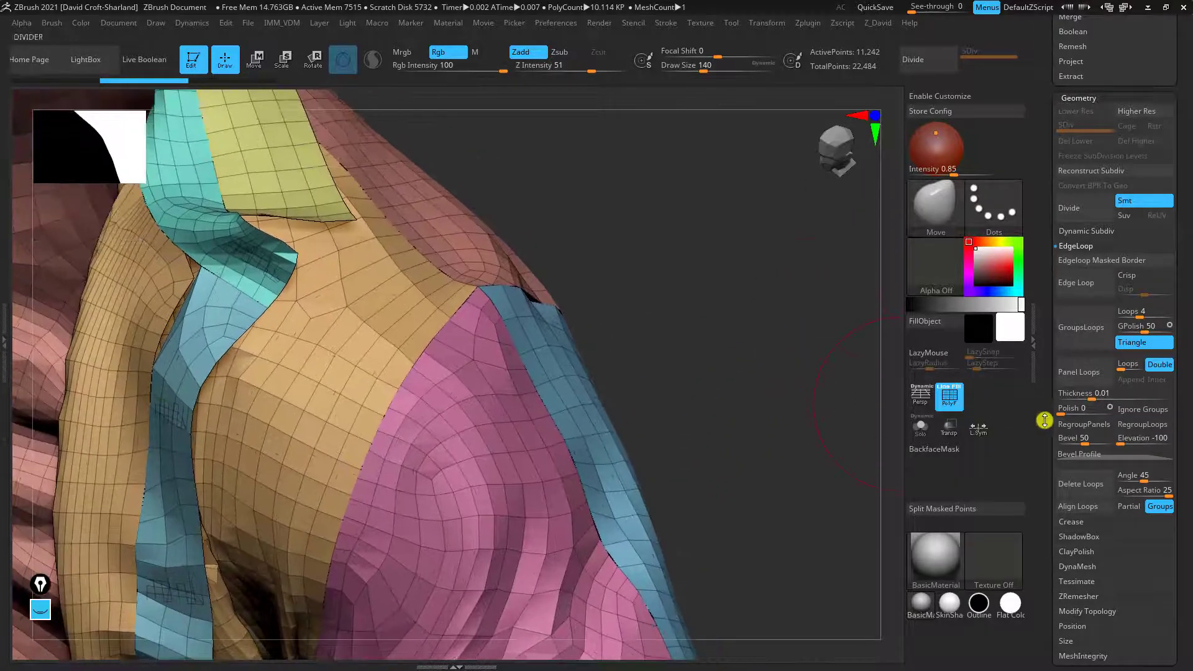
Set the EdgeLoop Bevel to 0 and reapply panel loops at Elevation -100 on Shirt_02
drag(719, 341, 739, 370)
click(1081, 372)
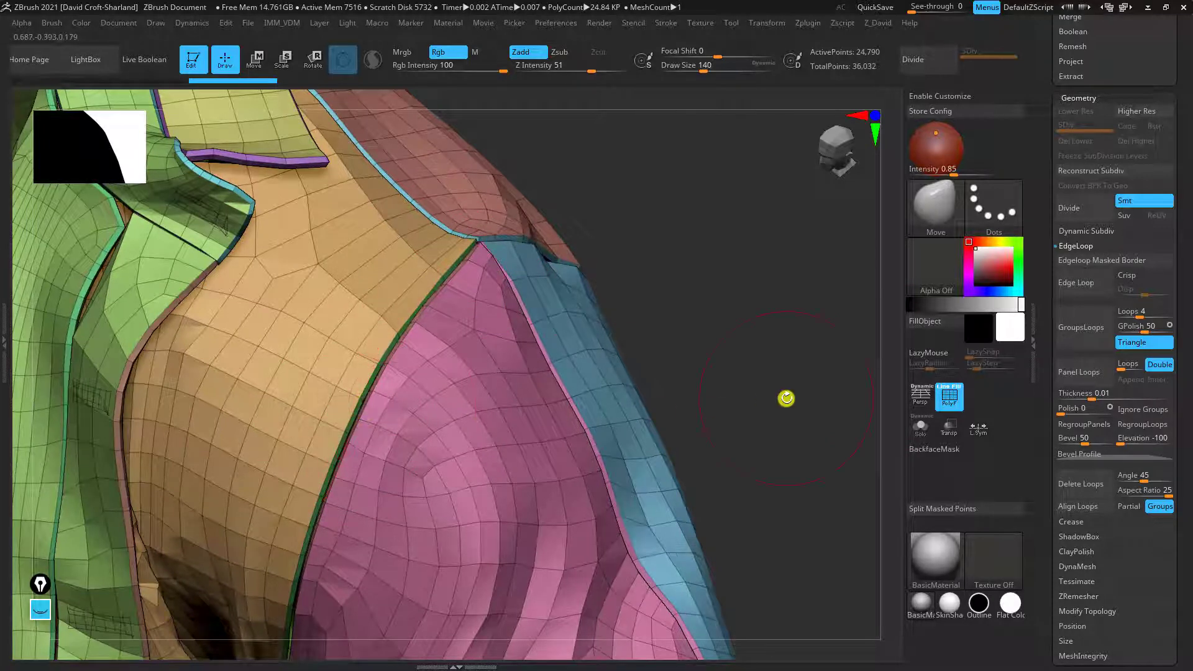
key(ctrl+z)
click(1080, 438)
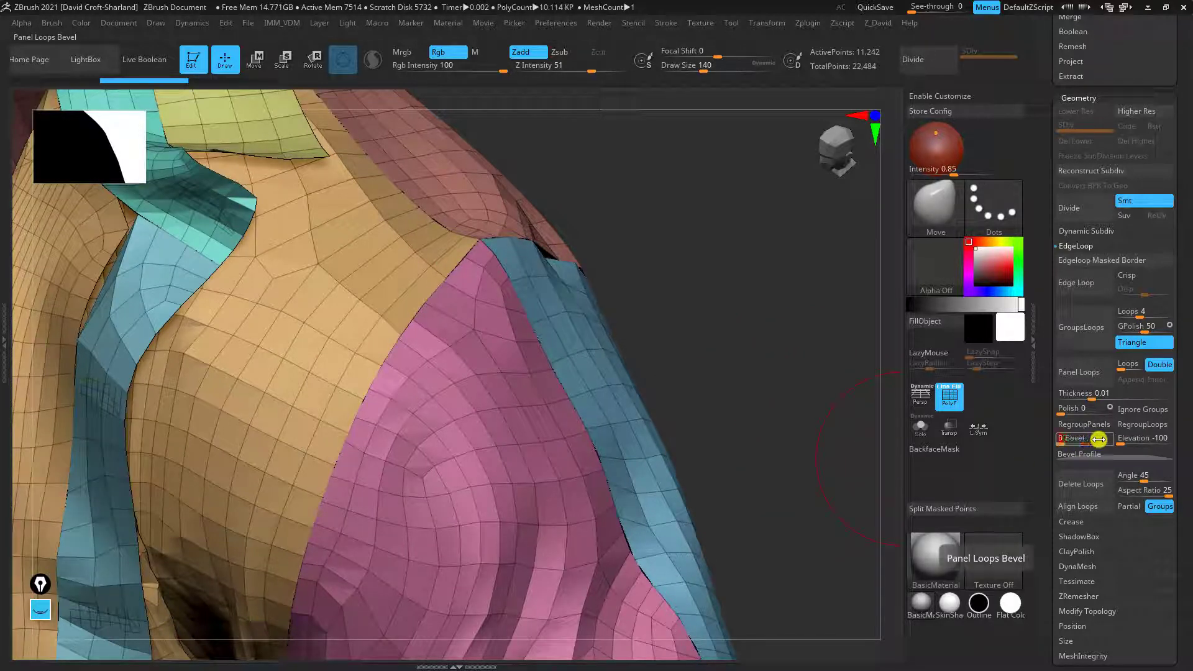
key(Return)
click(1081, 373)
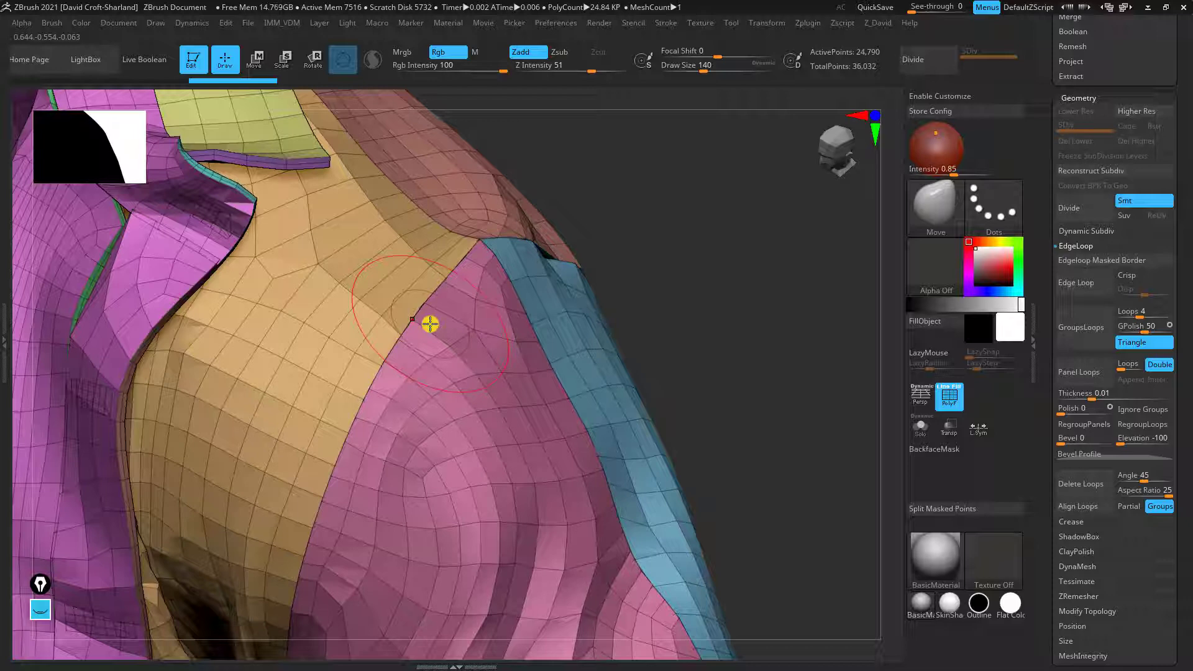
mouse_move(649, 290)
mouse_down()
mouse_move(644, 255)
mouse_move(759, 280)
mouse_move(756, 253)
mouse_move(711, 245)
mouse_move(721, 296)
mouse_move(740, 311)
mouse_move(749, 301)
mouse_up()
Turn off PolyFrame with Shift+F and inspect the plain grey shirt around the shoulder seam
key(shift+f)
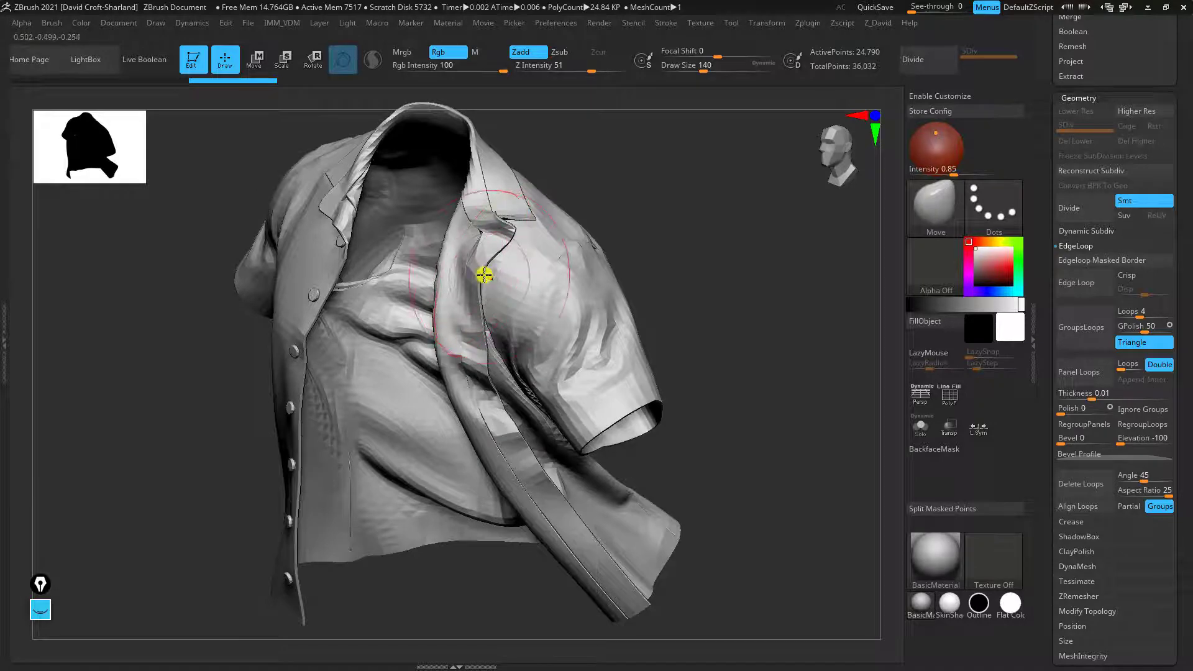
mouse_move(715, 303)
mouse_down()
mouse_move(745, 333)
mouse_move(785, 323)
mouse_move(800, 342)
mouse_up()
drag(753, 405, 480, 176)
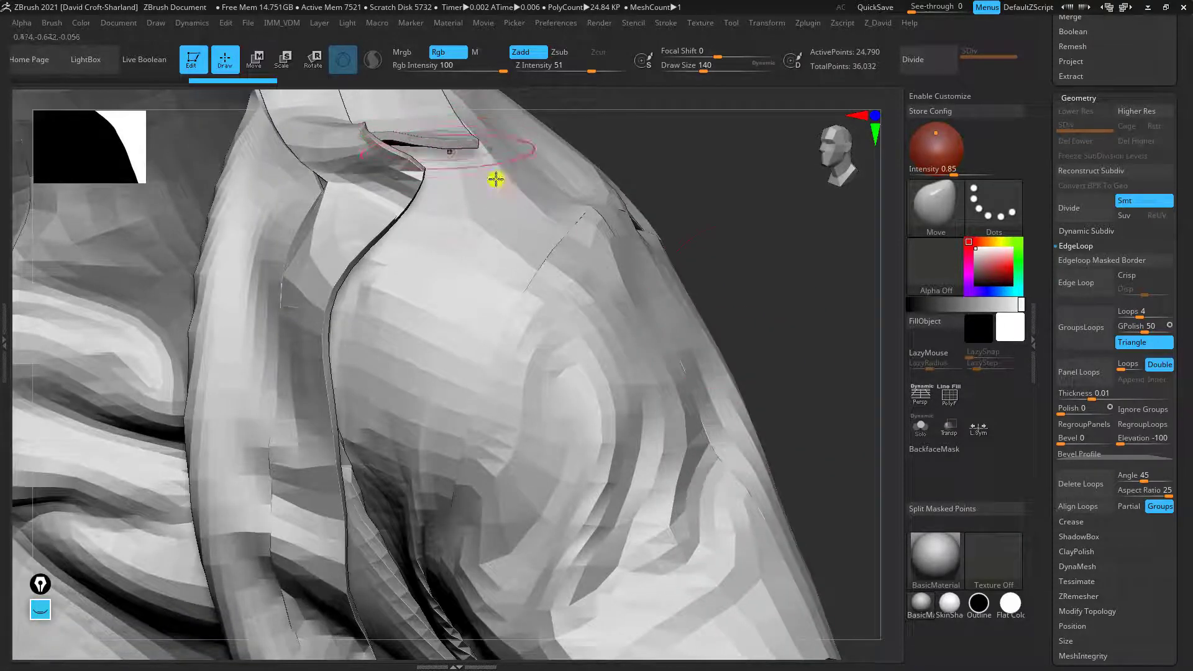
drag(606, 226, 889, 359)
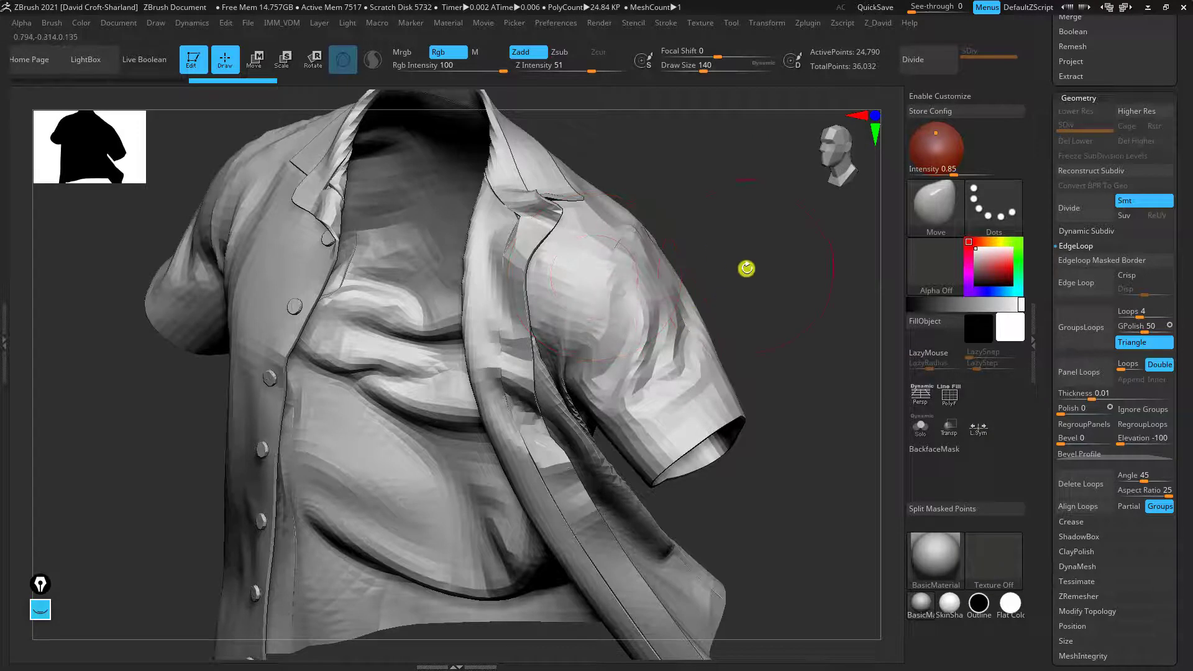
Divide Shirt_02 twice to SDiv 3, reaching 396,830 active points
click(950, 62)
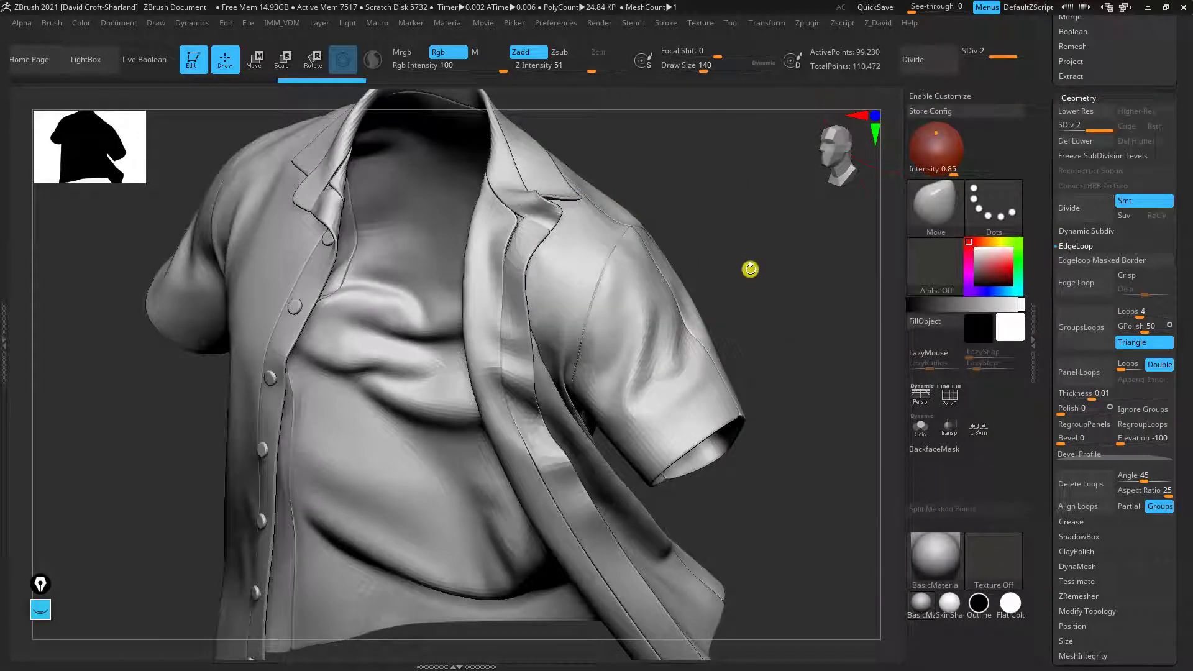
mouse_move(750, 269)
mouse_down()
mouse_move(727, 269)
mouse_move(735, 279)
mouse_up()
key(ctrl+d)
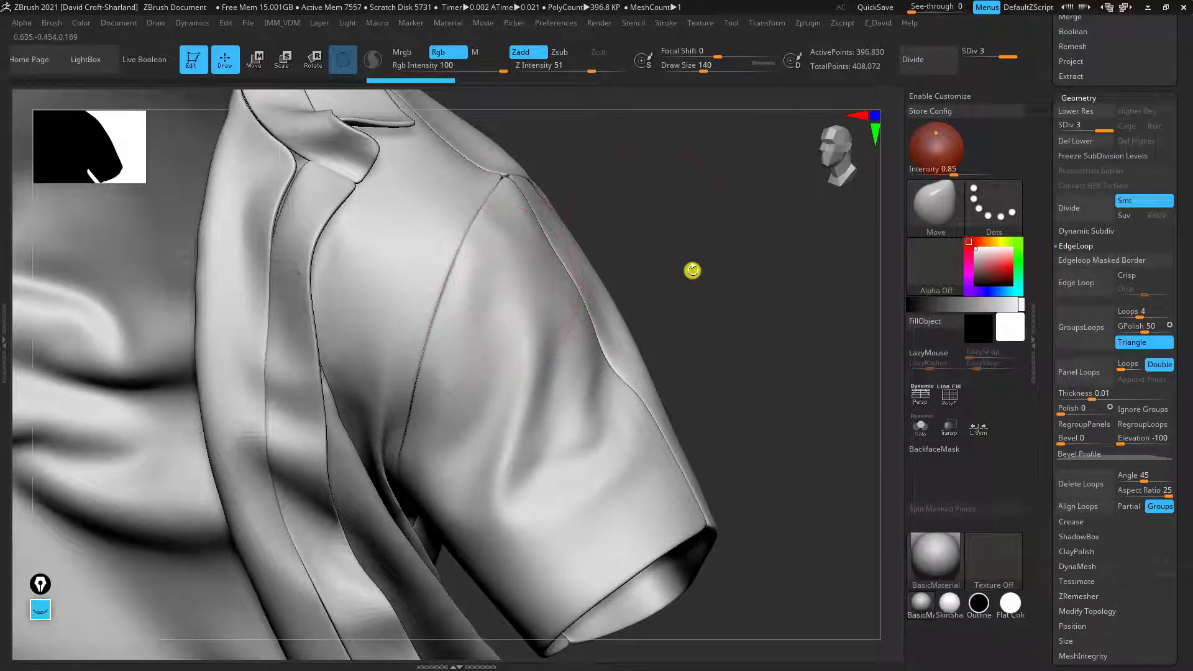
drag(687, 266, 482, 323)
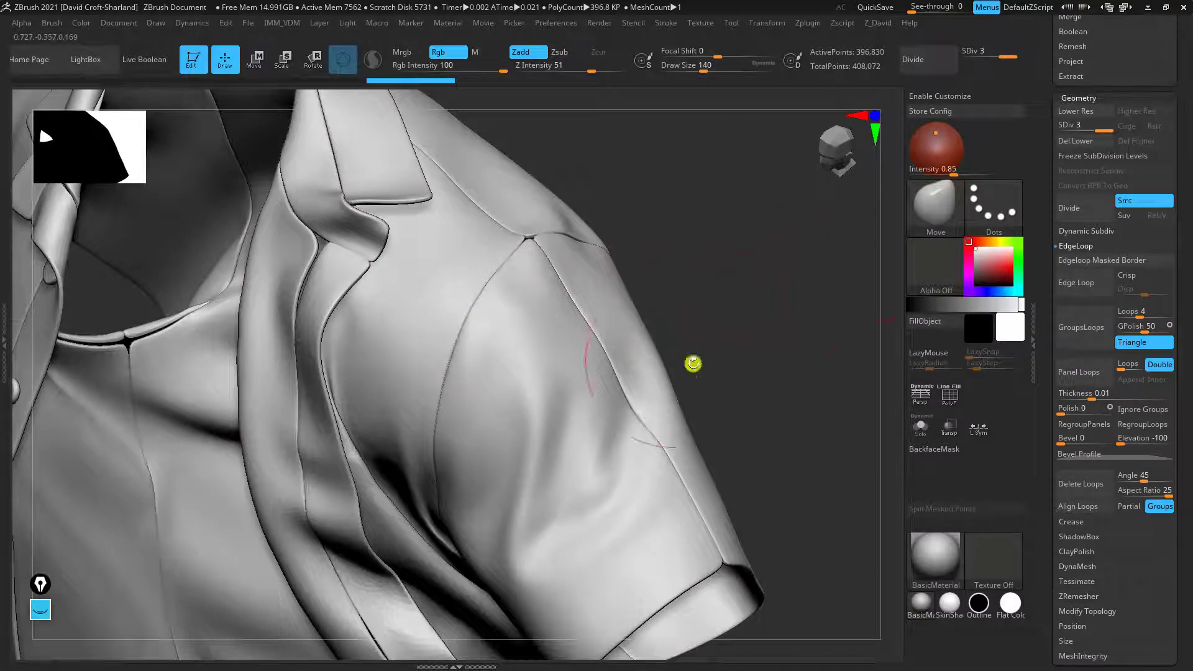
Turn PolyF back on, isolate the pink sleeve panel to check it, then unhide the whole shirt
click(949, 395)
drag(796, 340, 828, 346)
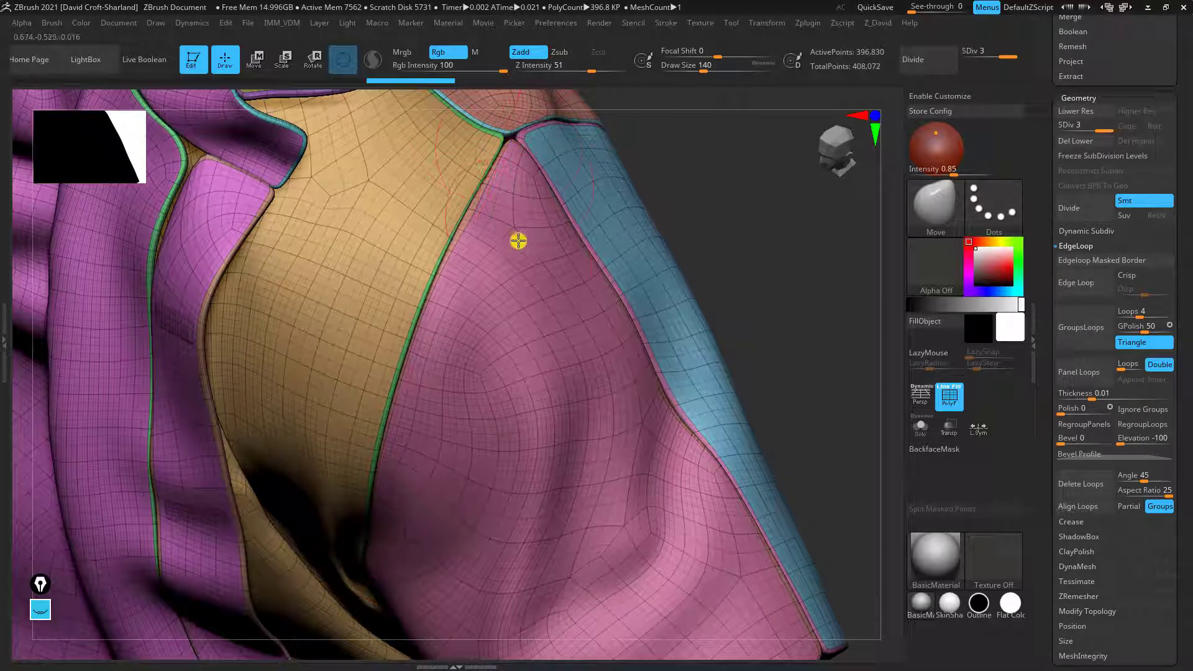
drag(736, 268, 724, 258)
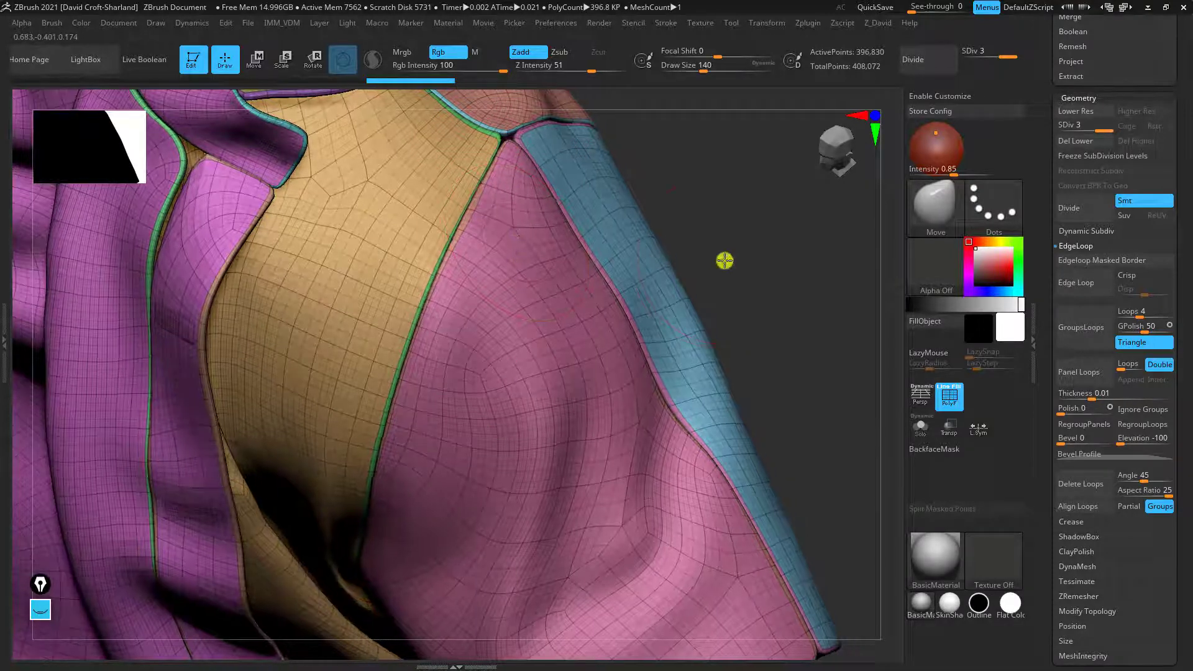
ctrl+shift+click(525, 352)
drag(696, 327, 592, 346)
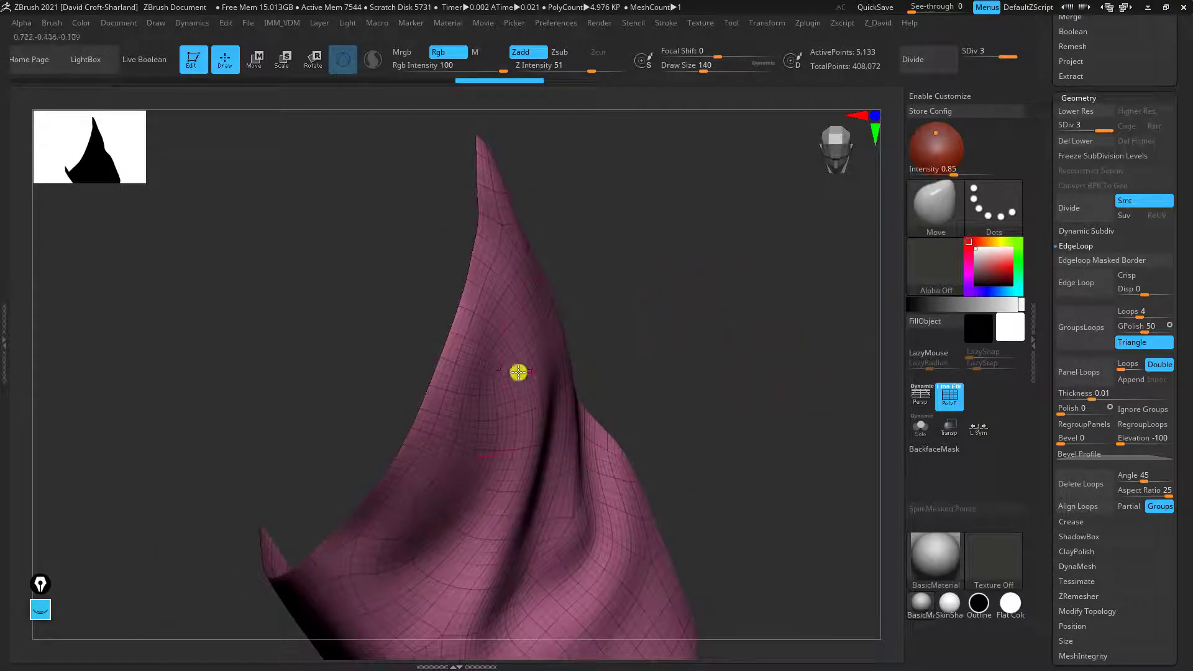
ctrl+shift+click(780, 338)
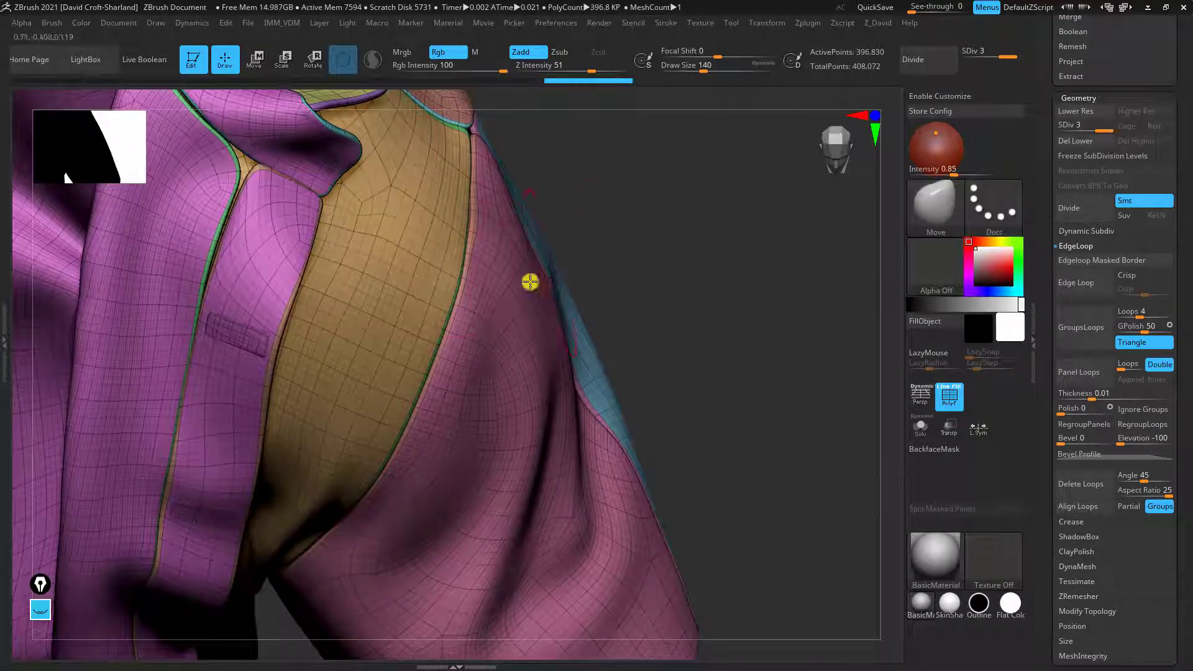
drag(596, 236, 1026, 437)
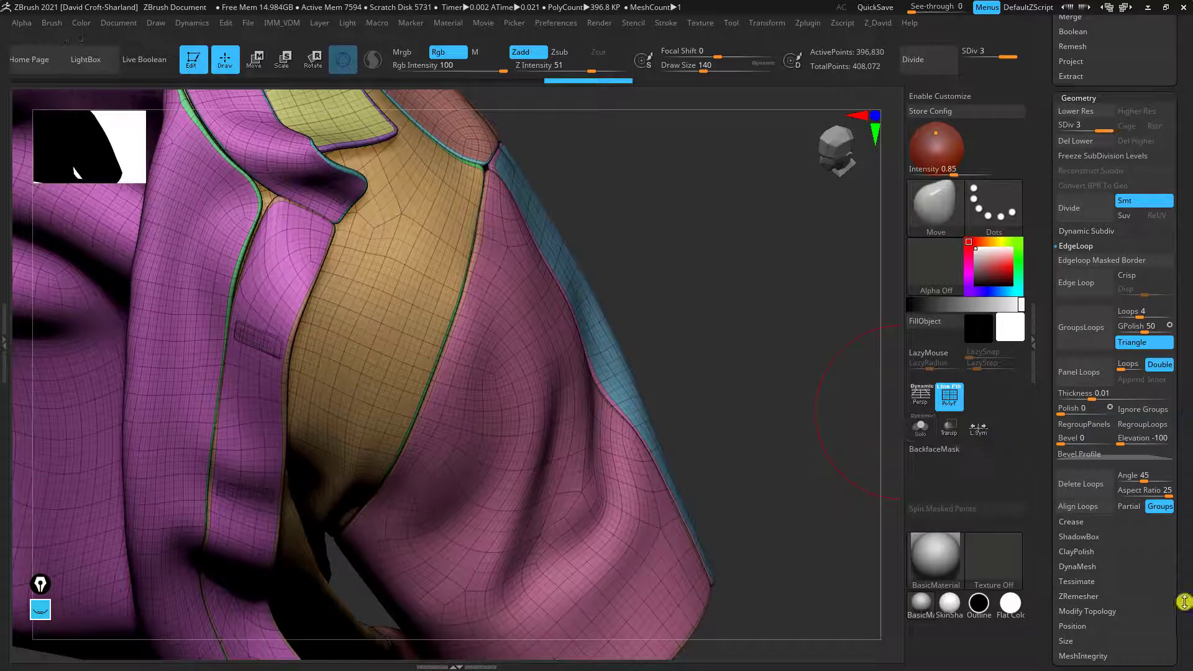
Run Auto Groups in Tool > Polygroups to regroup Shirt_02 by connected pieces
scroll(1182, 600, down, 5)
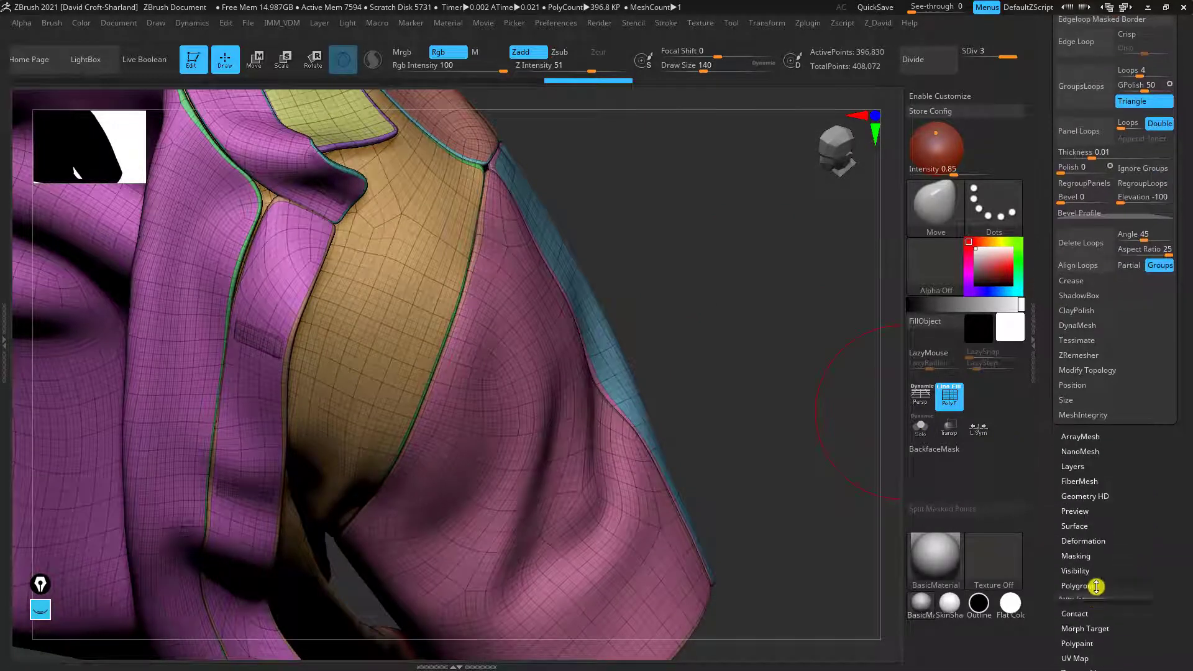
click(1095, 586)
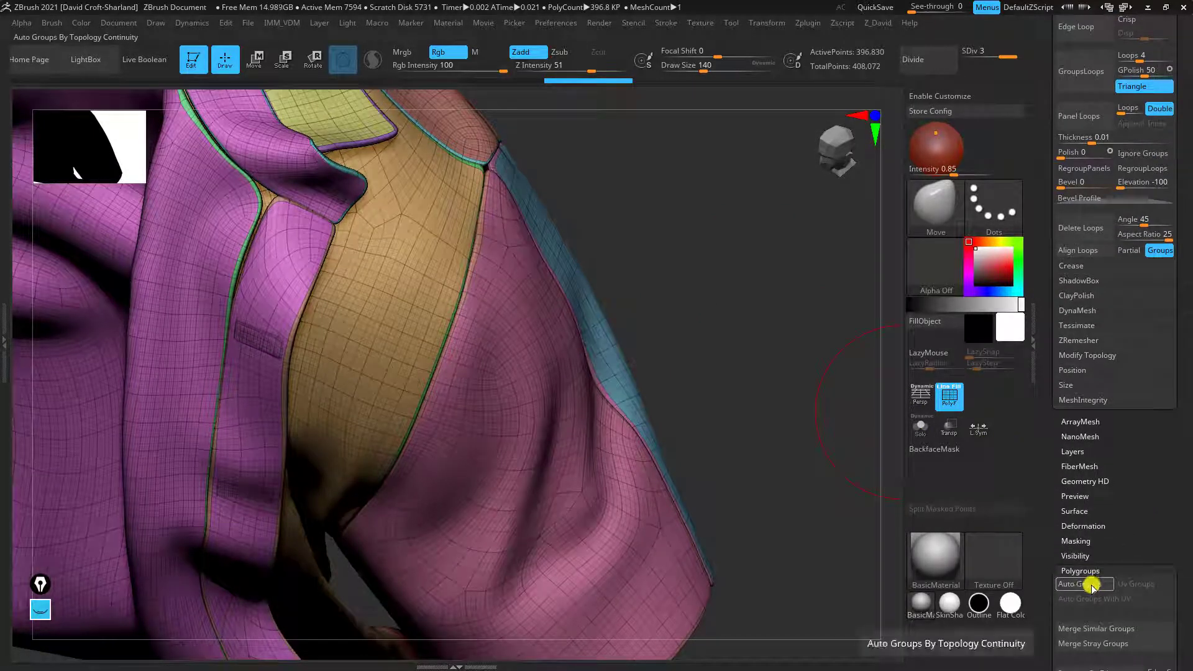
click(1091, 586)
drag(794, 323, 756, 314)
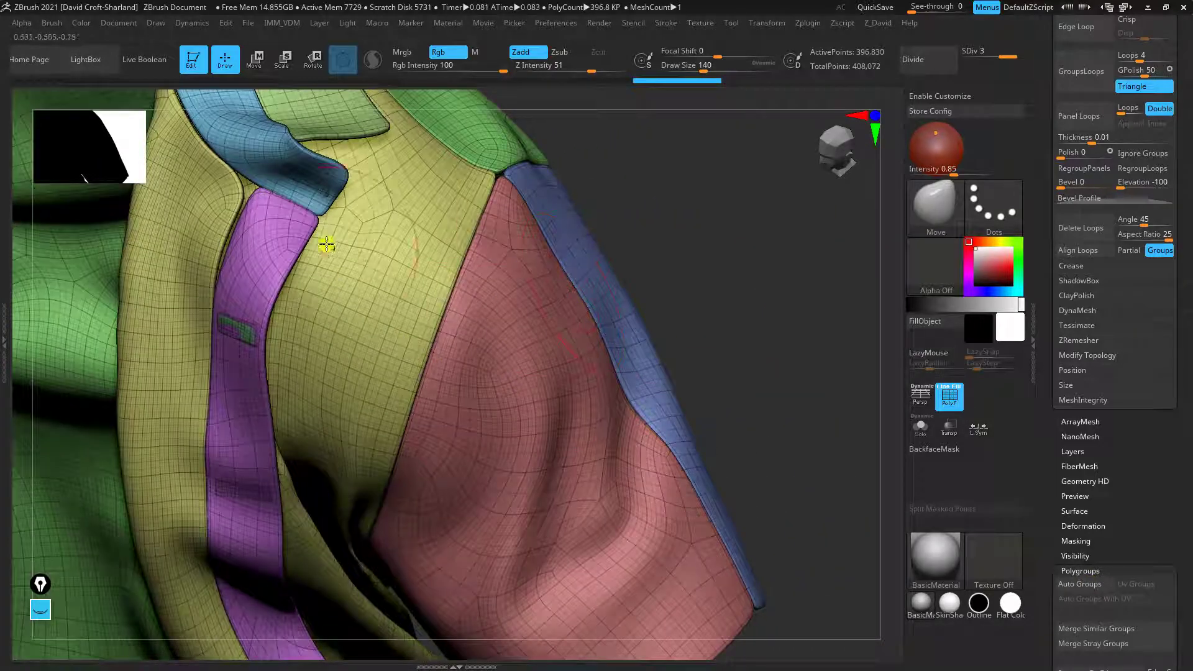
drag(769, 273, 546, 172)
Isolate the red shoulder group twice to check it, showing all groups again in between
ctrl+shift+click(503, 354)
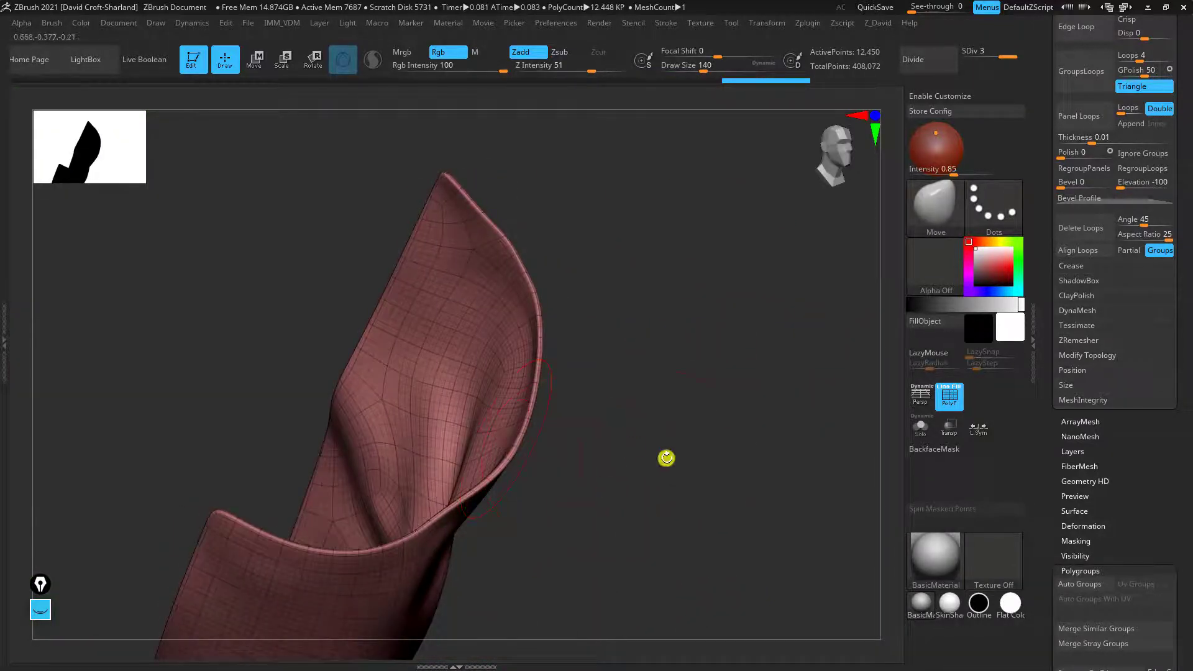
ctrl+shift+click(666, 459)
drag(724, 466, 770, 336)
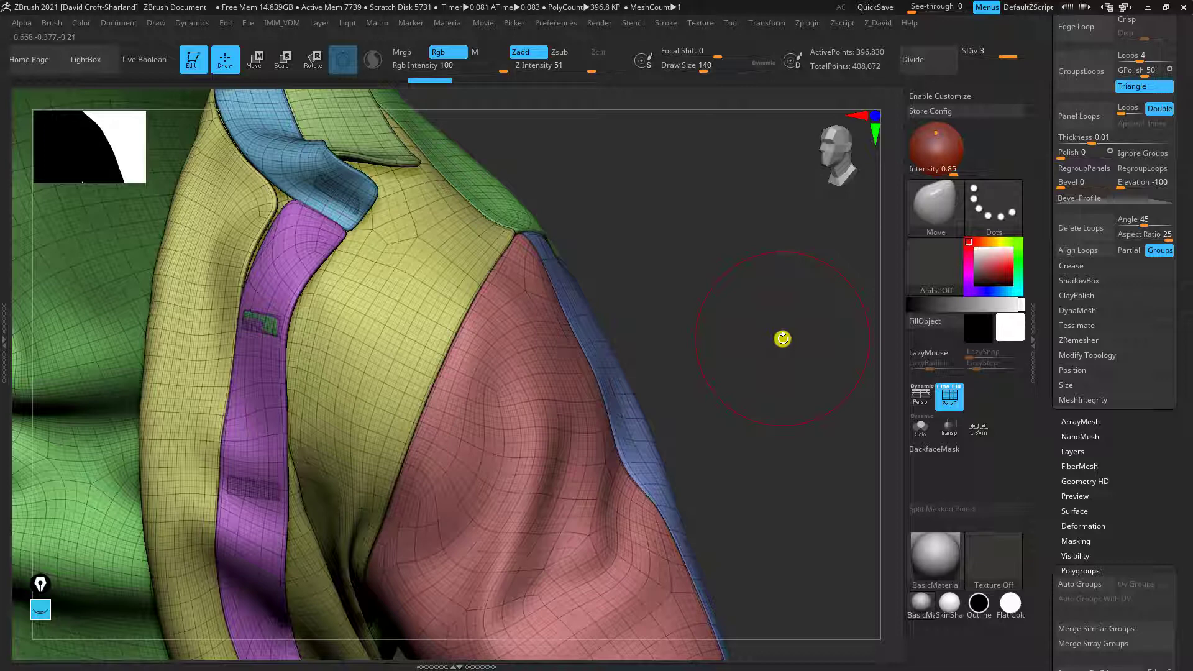
ctrl+shift+click(521, 340)
ctrl+shift+click(695, 322)
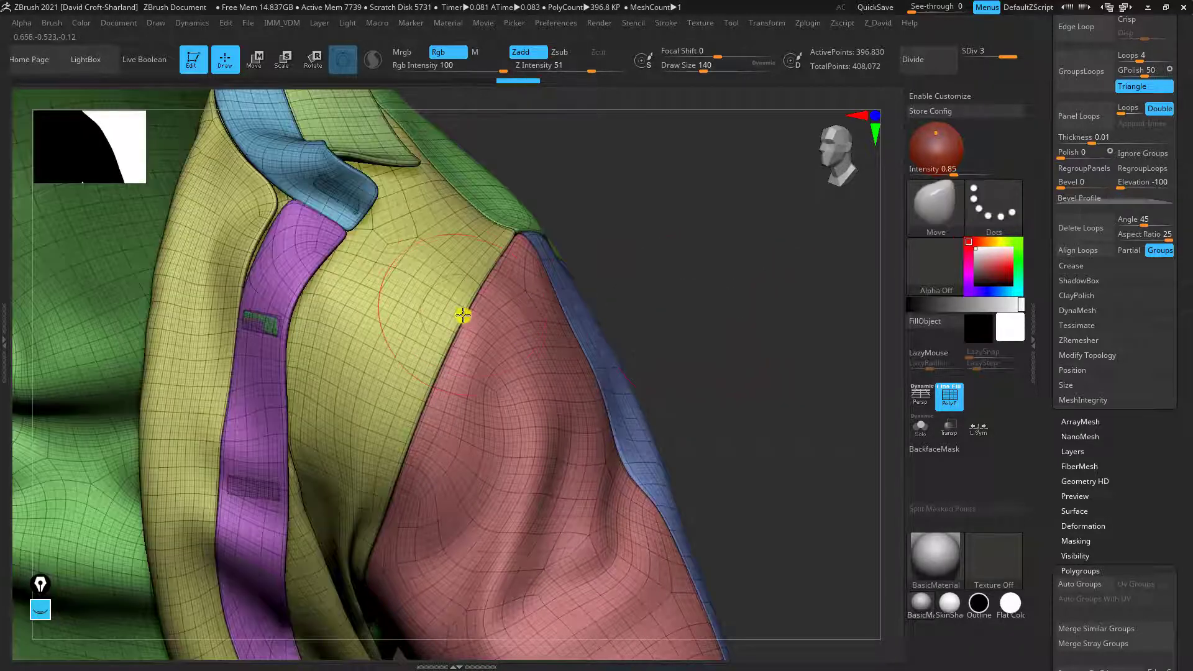
drag(680, 304, 694, 296)
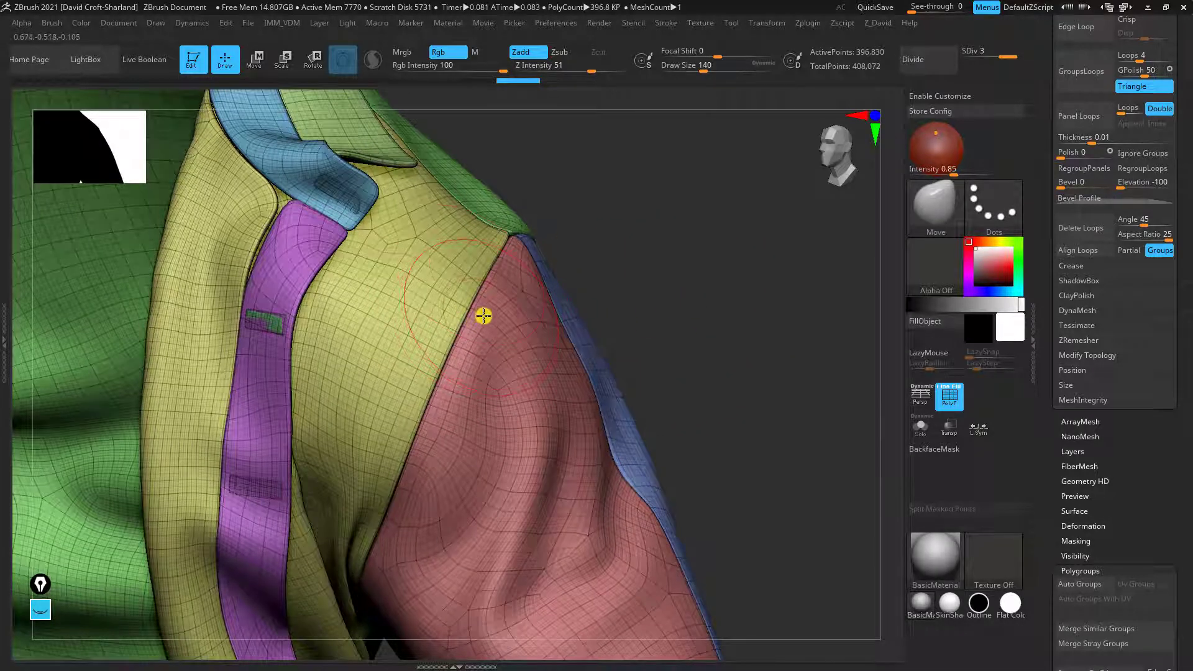
drag(578, 285, 547, 329)
Isolate the red shoulder group, mask all of it, and unhide the rest of Shirt_02
ctrl+shift+click(491, 386)
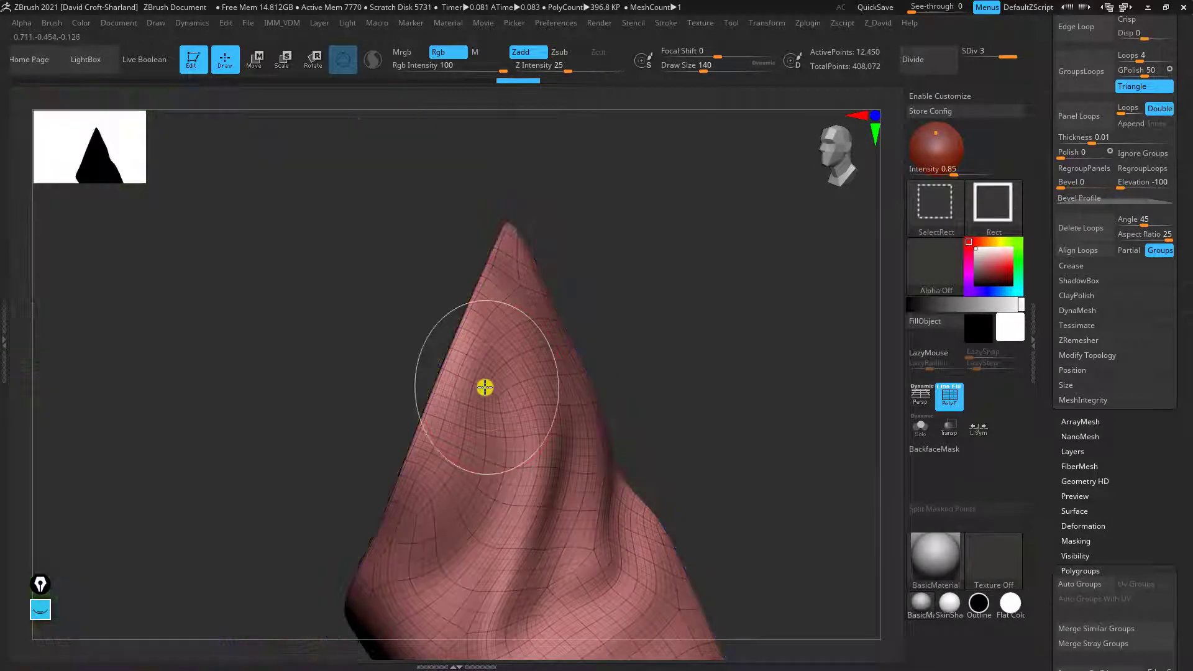
drag(730, 380, 725, 381)
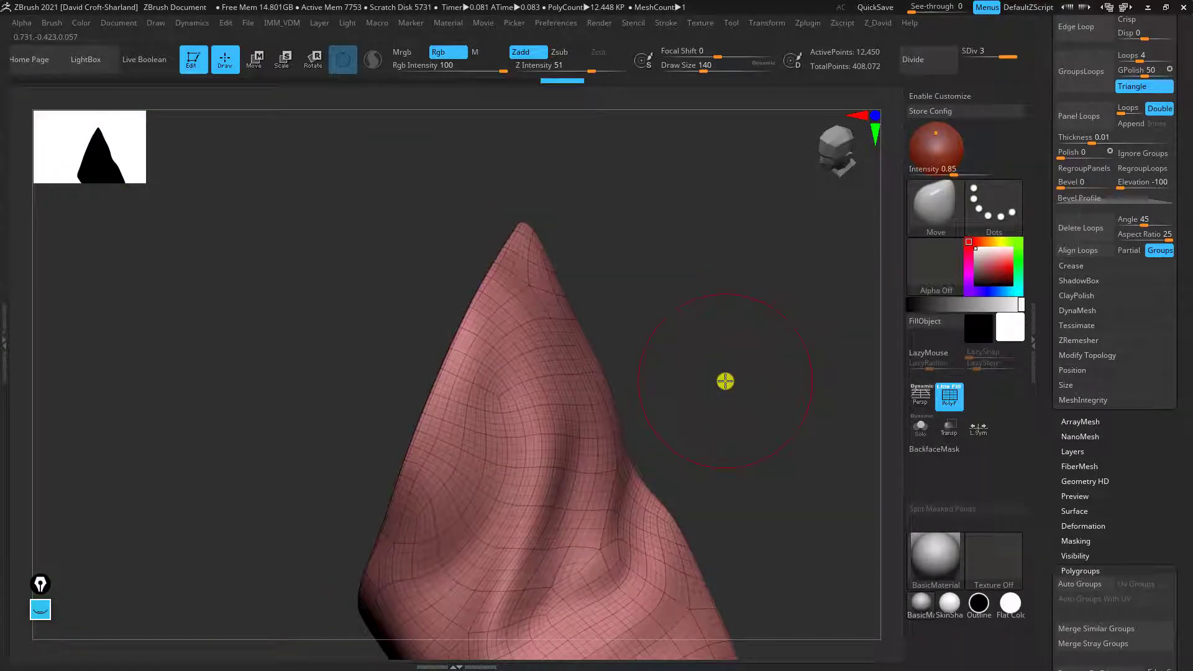
key(ctrl)
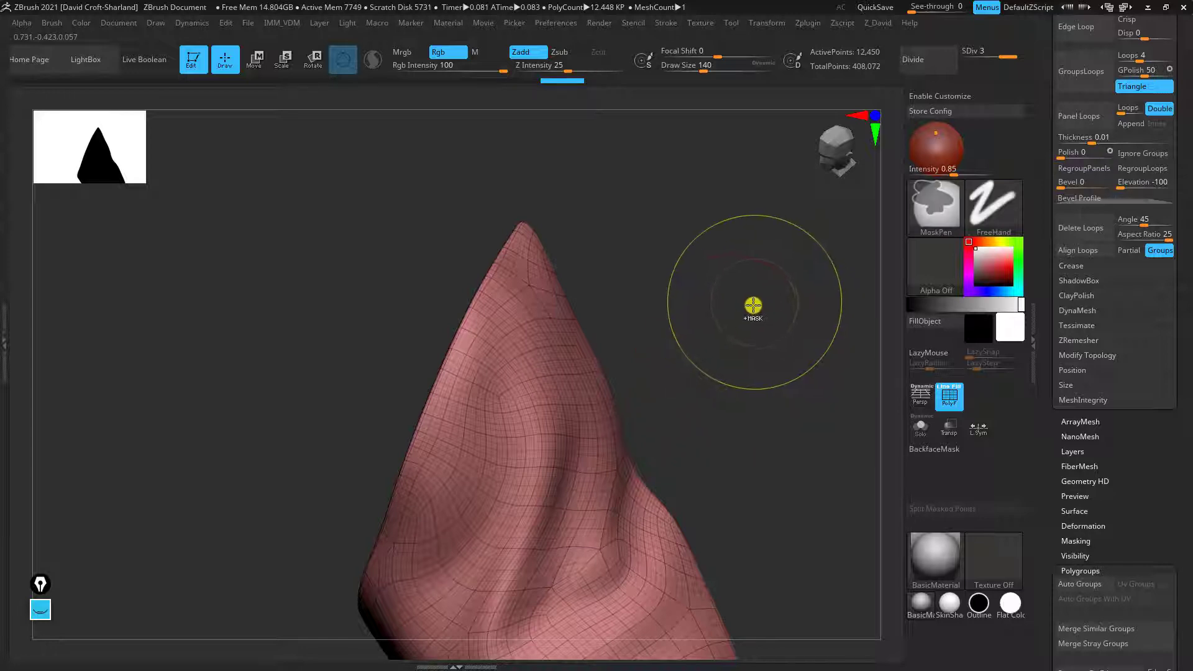
ctrl+click(761, 274)
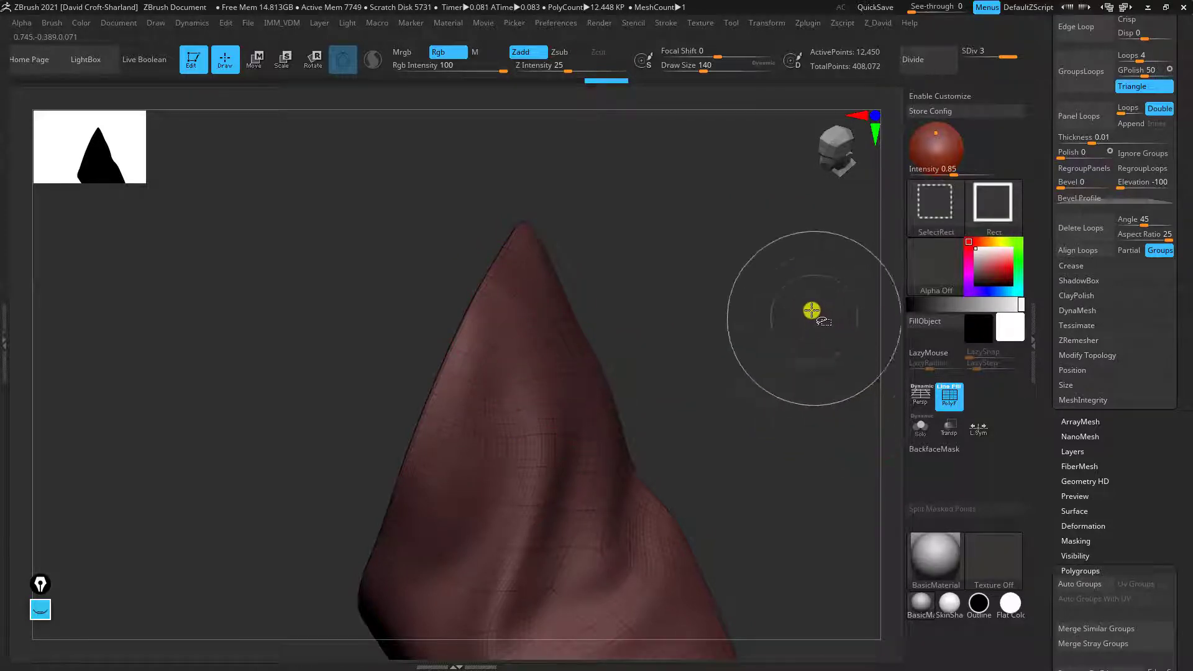
ctrl+shift+click(805, 302)
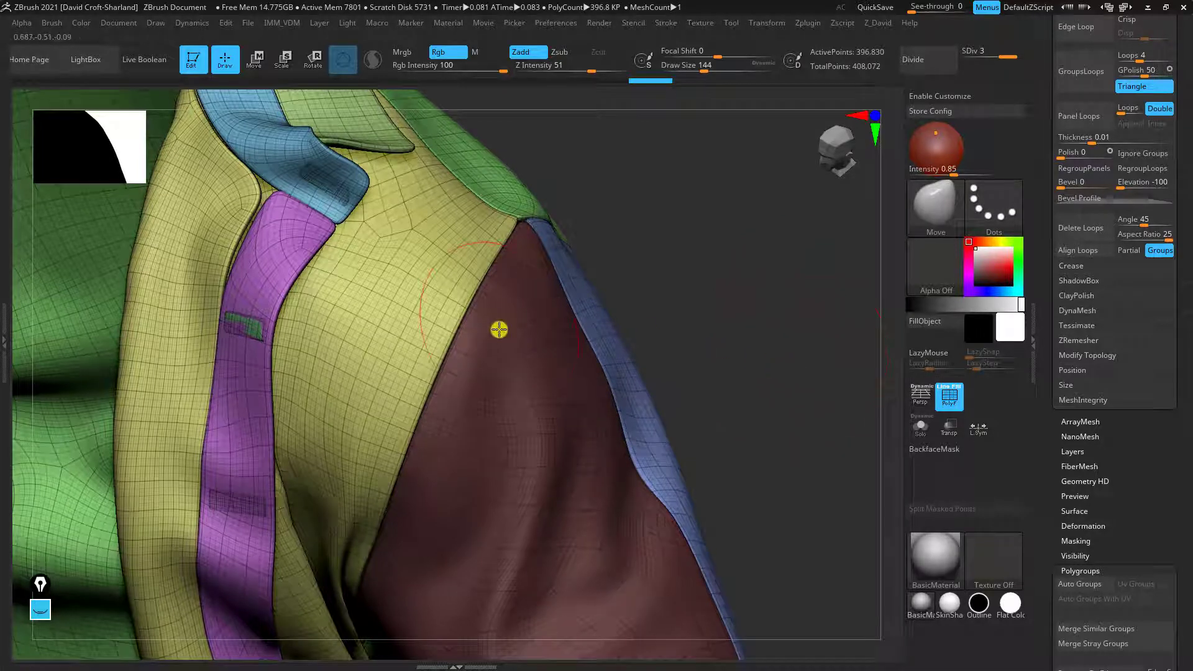
Orbit in on the shoulder, turn off PolyFrame with Shift+F, and zoom in on the sleeve
drag(673, 325, 691, 293)
mouse_move(628, 330)
mouse_down()
mouse_move(626, 312)
mouse_move(469, 341)
mouse_up()
drag(485, 291, 435, 329)
mouse_move(364, 377)
mouse_down()
mouse_move(640, 381)
mouse_move(349, 394)
mouse_move(353, 408)
mouse_move(388, 284)
mouse_up()
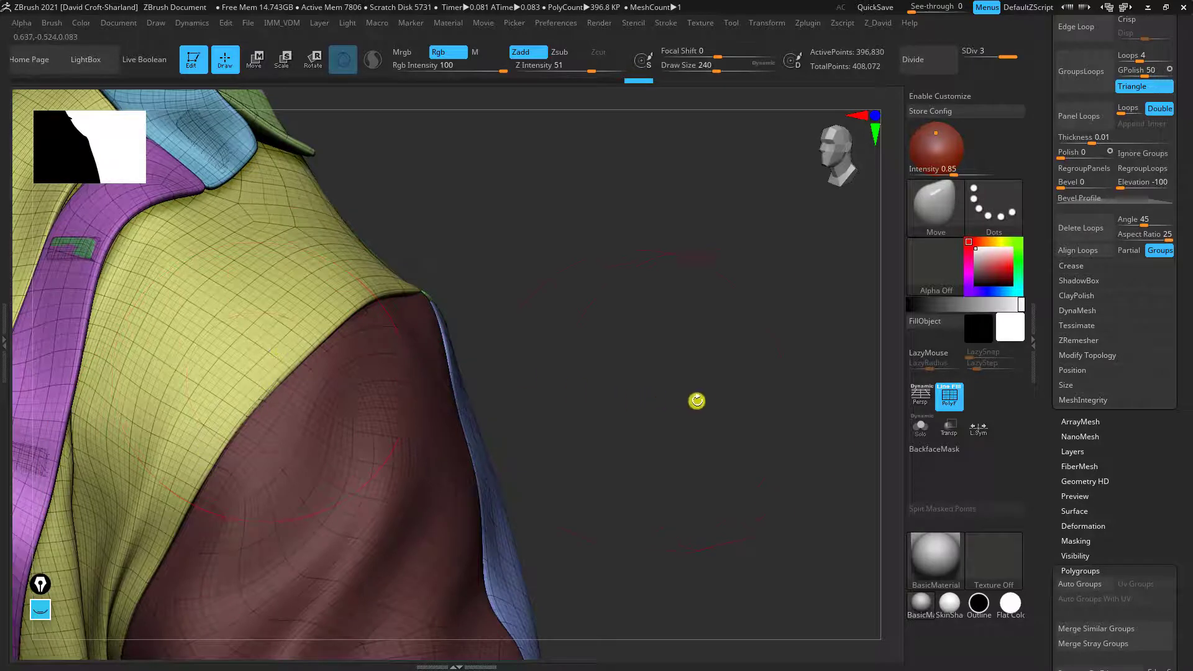
key(shift+f)
mouse_move(698, 420)
mouse_down()
mouse_move(639, 442)
mouse_move(658, 410)
mouse_move(695, 481)
mouse_move(628, 403)
mouse_up()
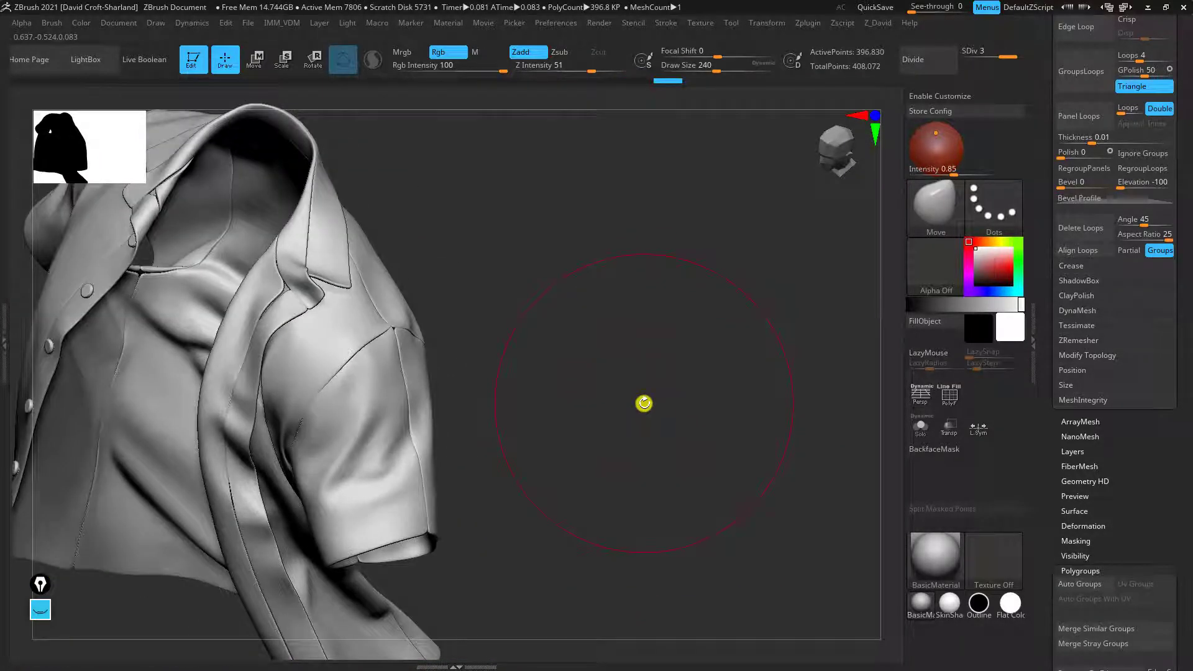
scroll(658, 403, up, 5)
scroll(1153, 540, up, 3)
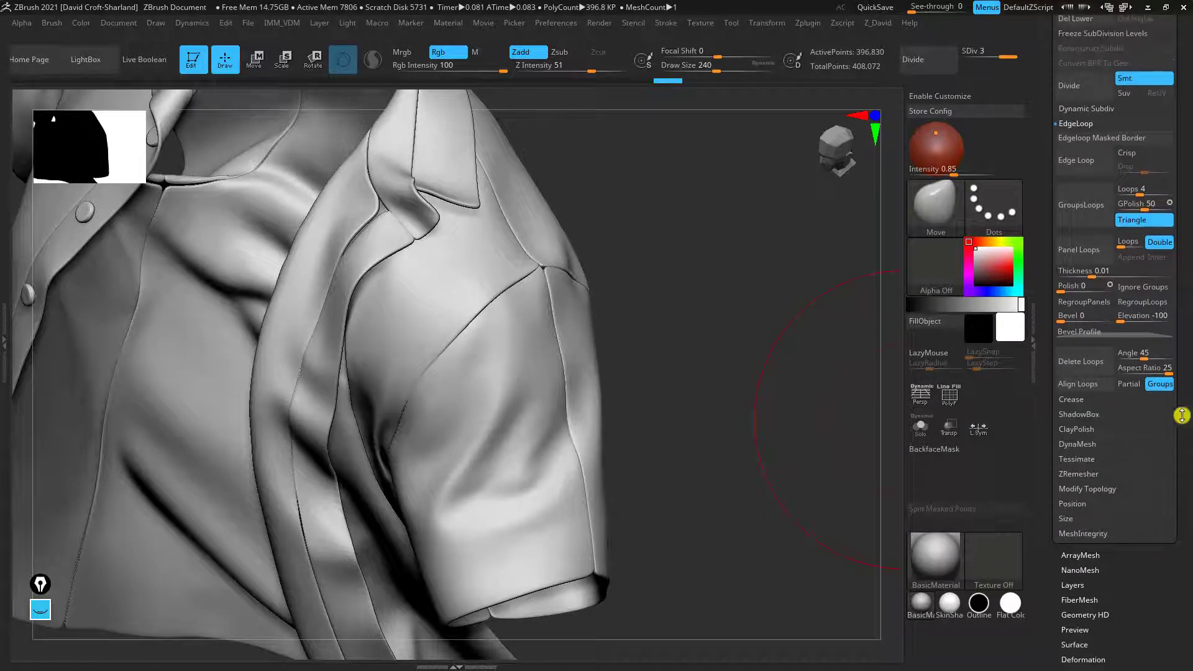
drag(702, 433, 744, 479)
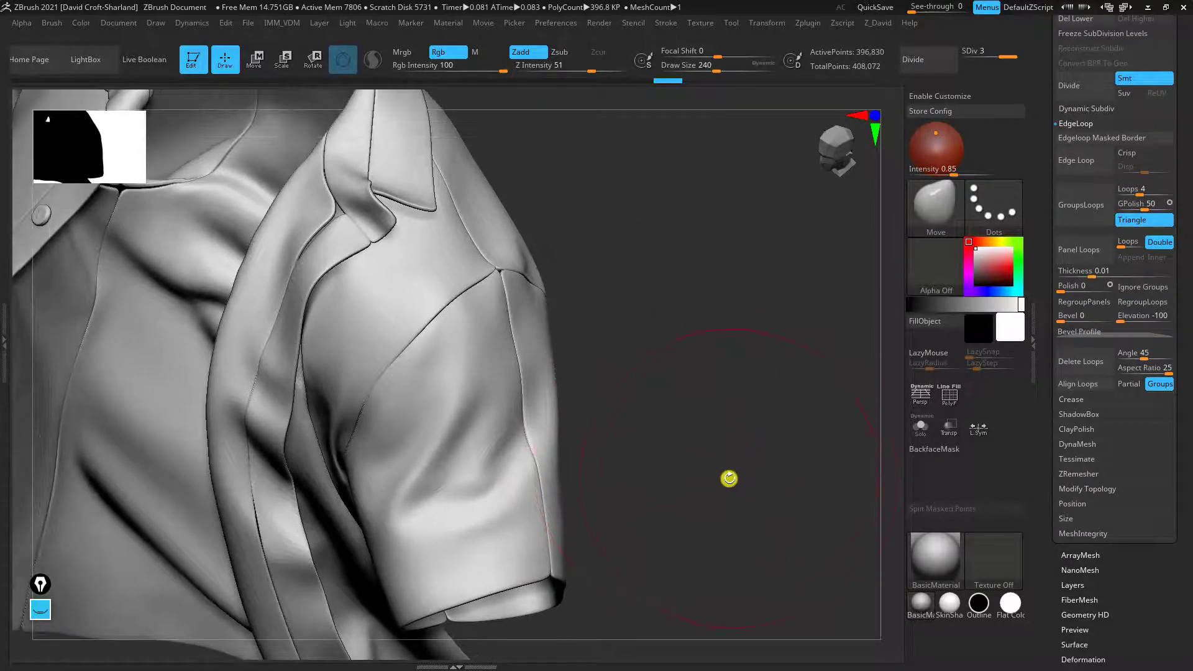
In Marvelous Designer, zoom into the sleeve, deselect all pieces, and orbit around it
key(alt+Tab)
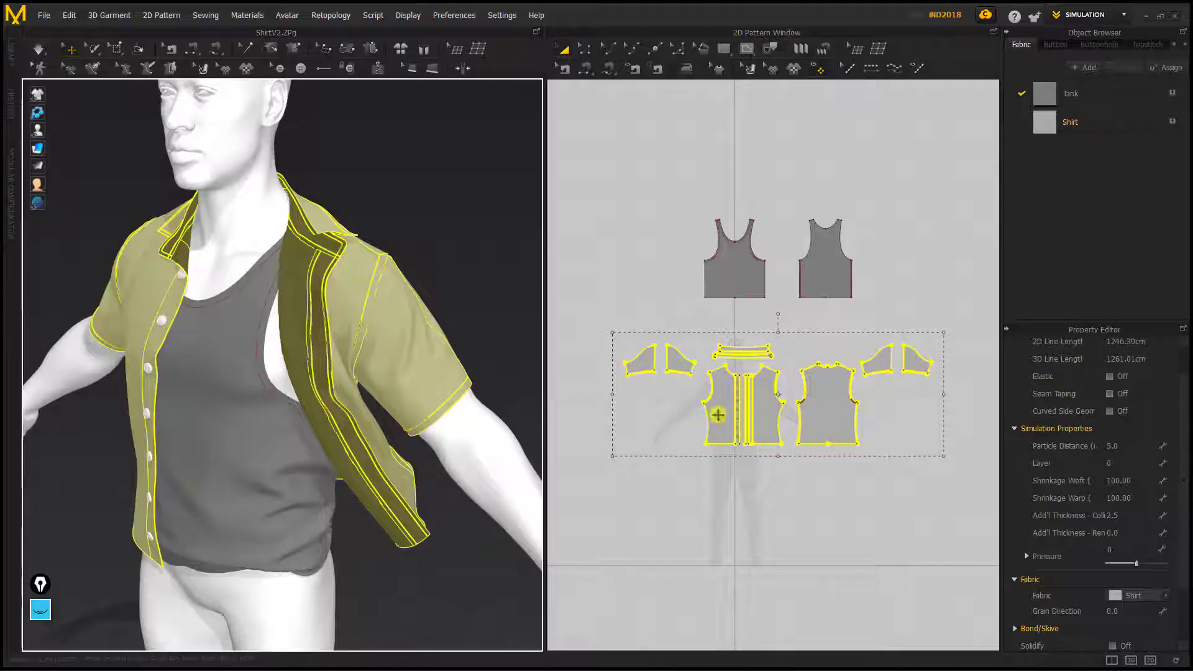
scroll(690, 388, up, 5)
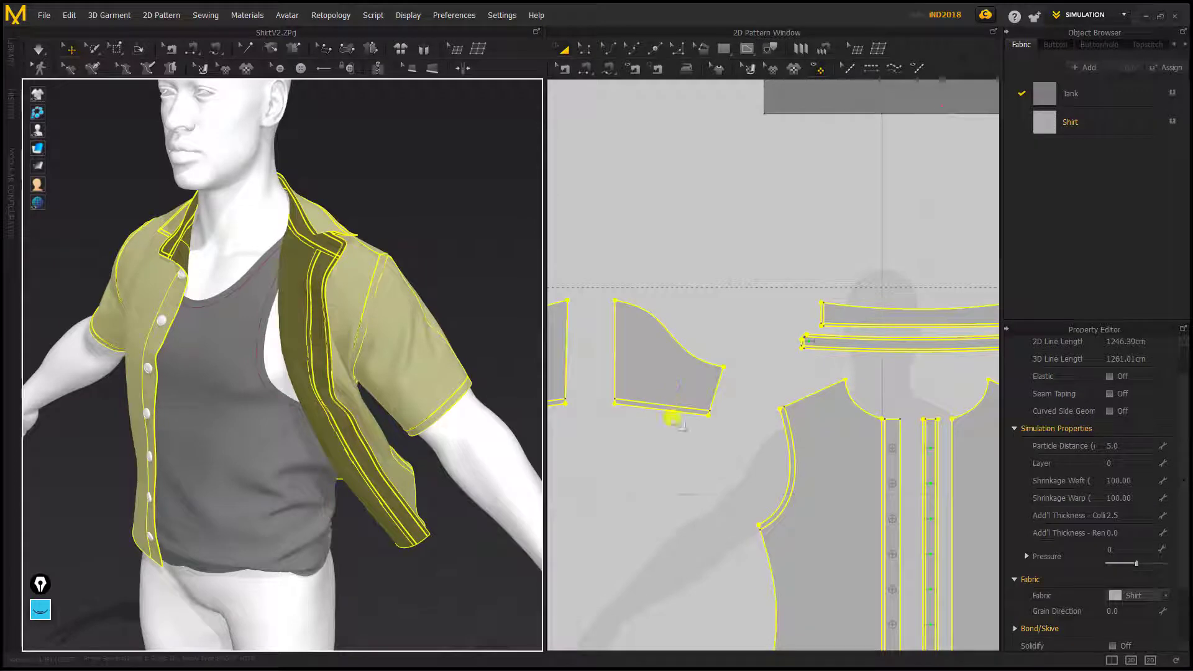
scroll(386, 341, up, 10)
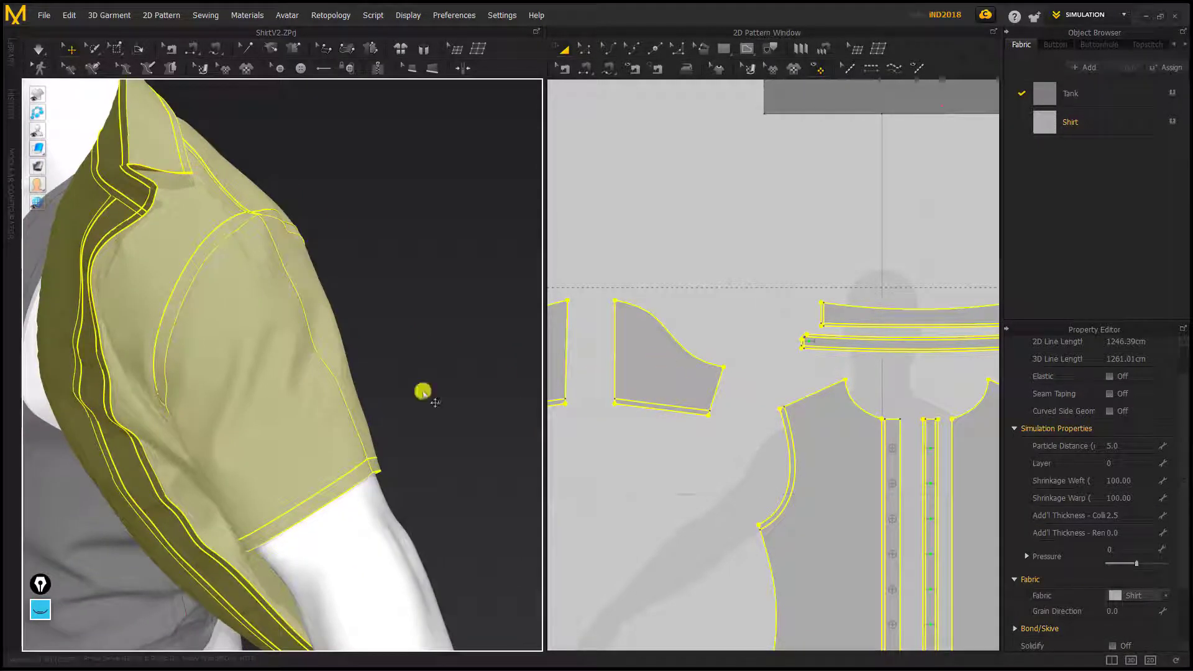
click(422, 290)
right_drag(406, 327, 254, 276)
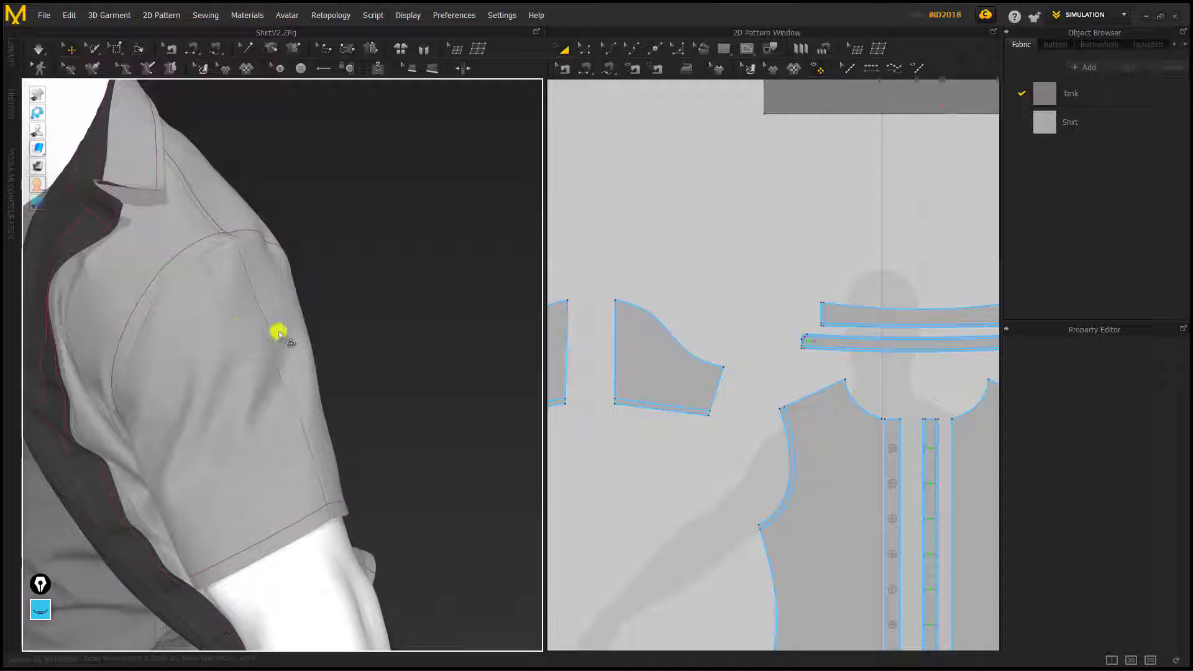
right_drag(415, 361, 285, 341)
right_drag(369, 264, 263, 285)
click(578, 428)
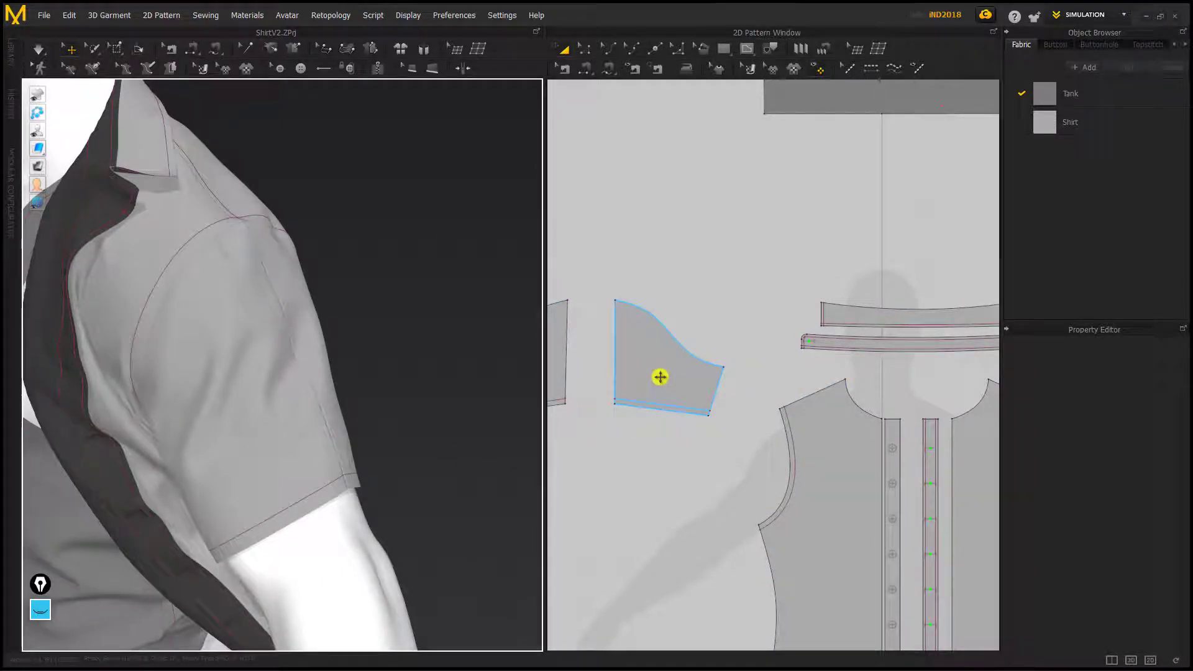
Return to ZBrush and turn PolyFrame back on with Shift+F
key(alt+Tab)
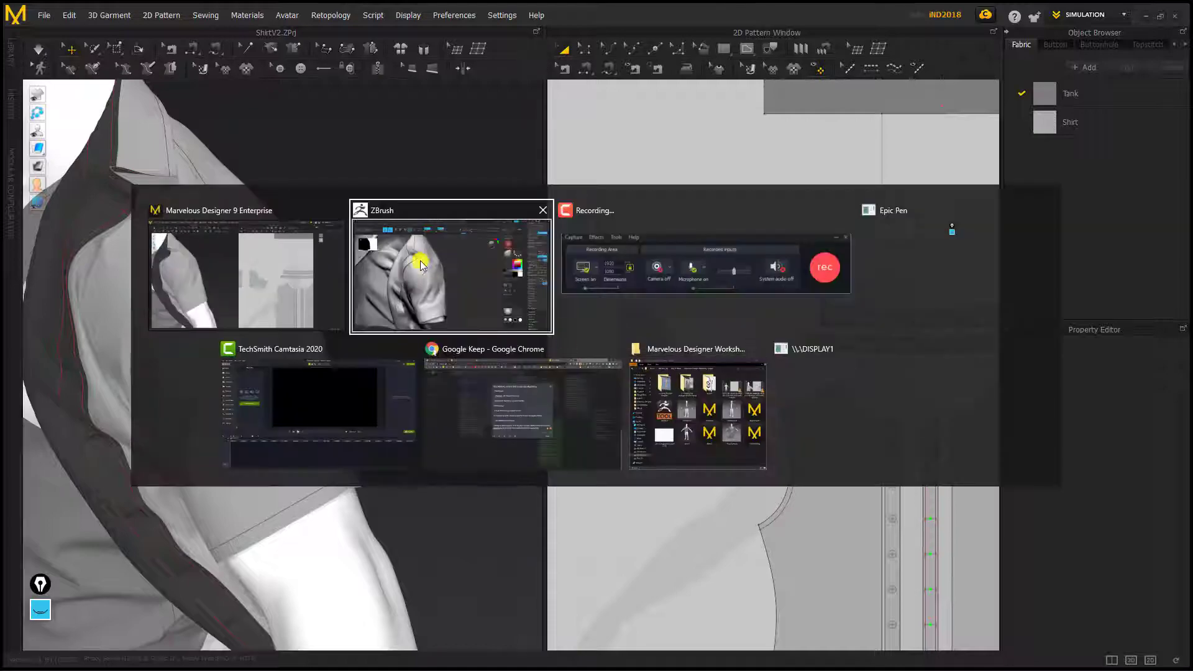
key(shift+f)
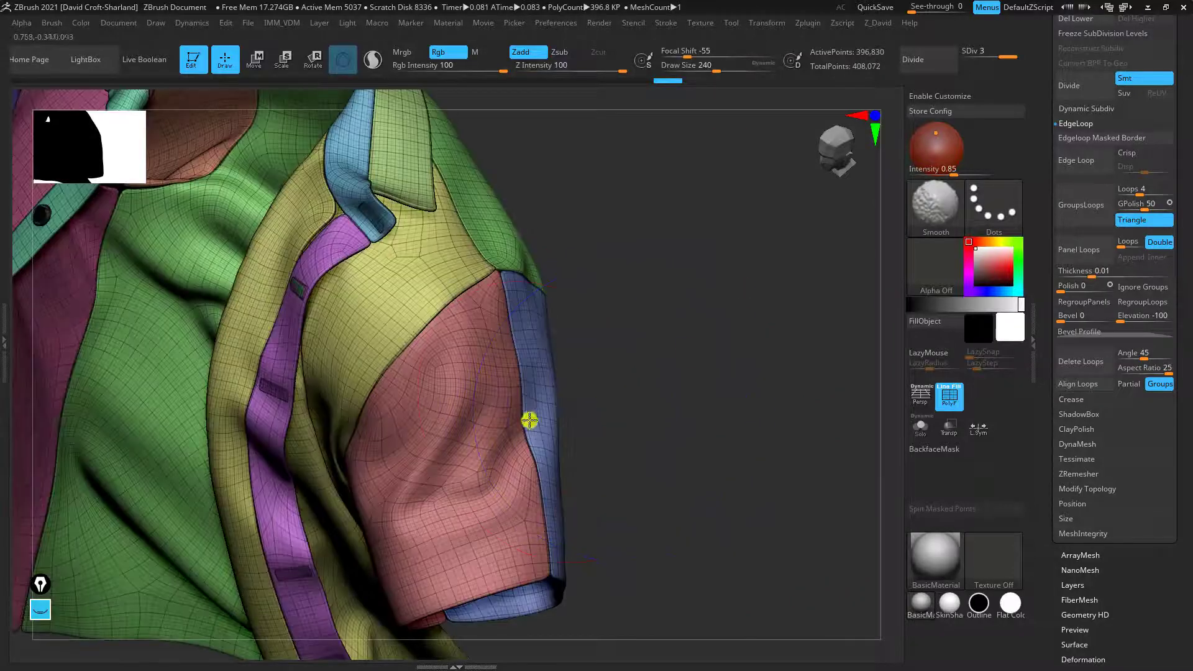
drag(605, 422, 587, 426)
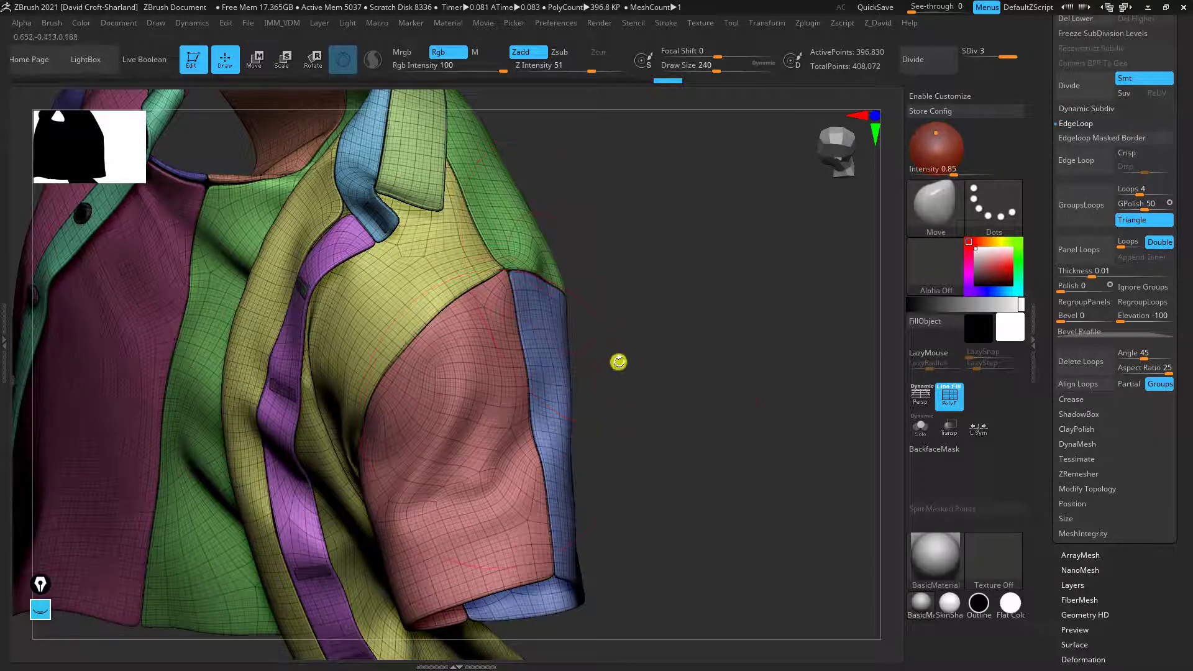
Import the Shirt_01 OBJ from the Exports folder into the open tool
scroll(1184, 282, up, 5)
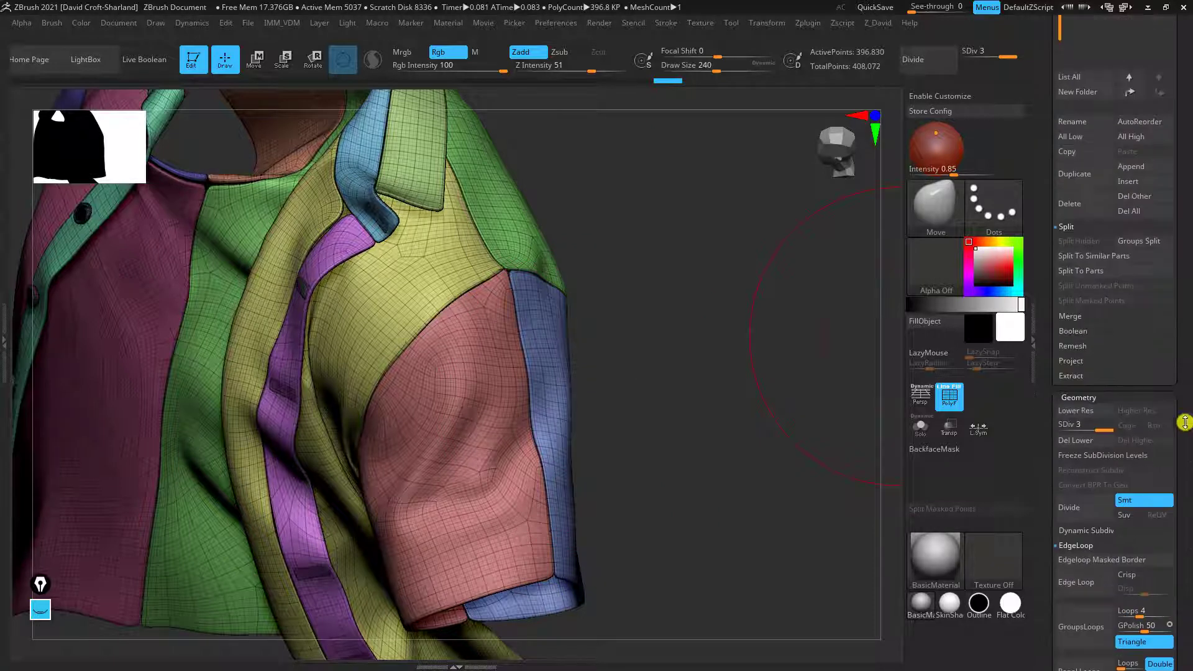
scroll(1187, 240, up, 5)
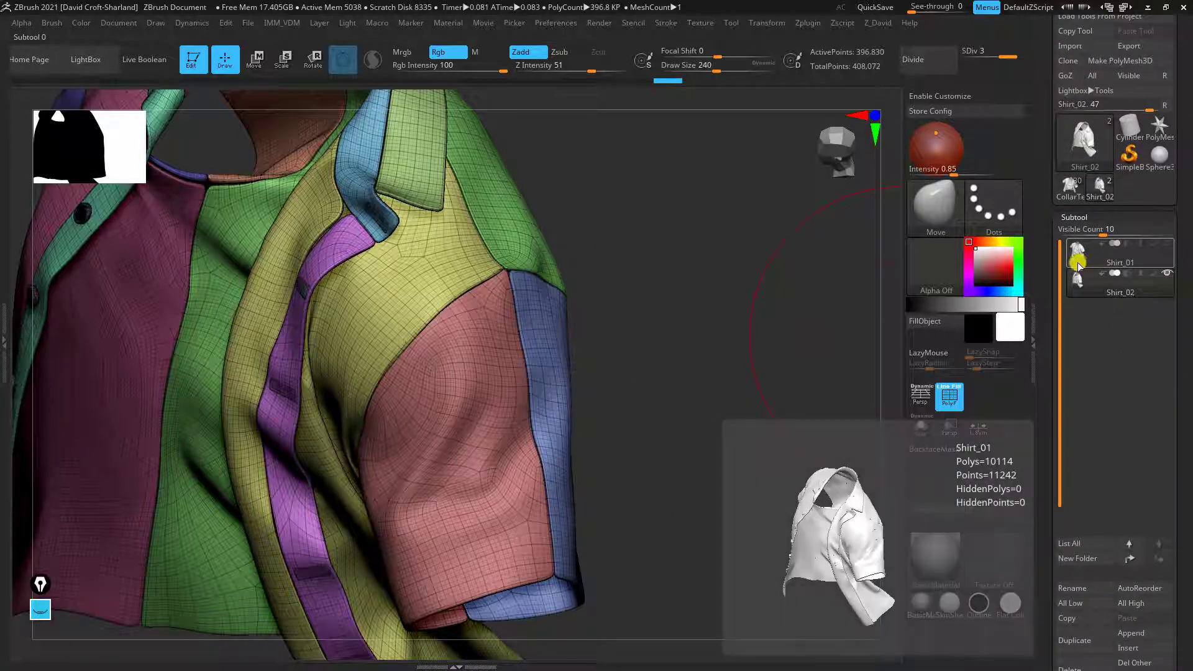
scroll(1188, 149, up, 1)
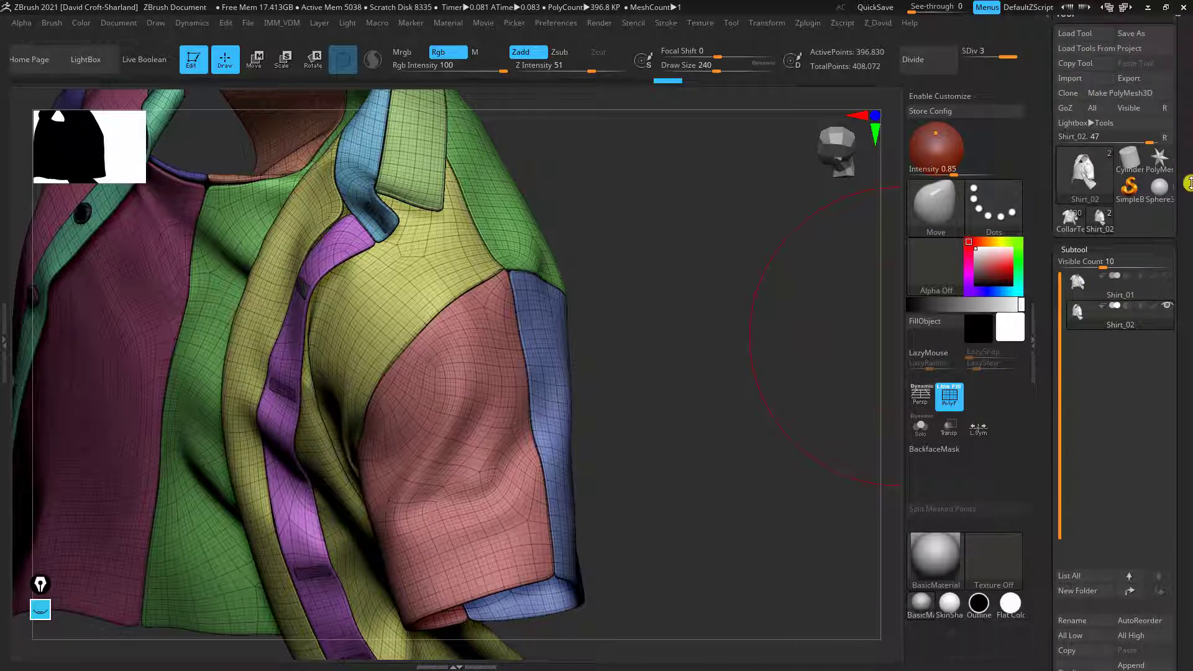
click(1077, 88)
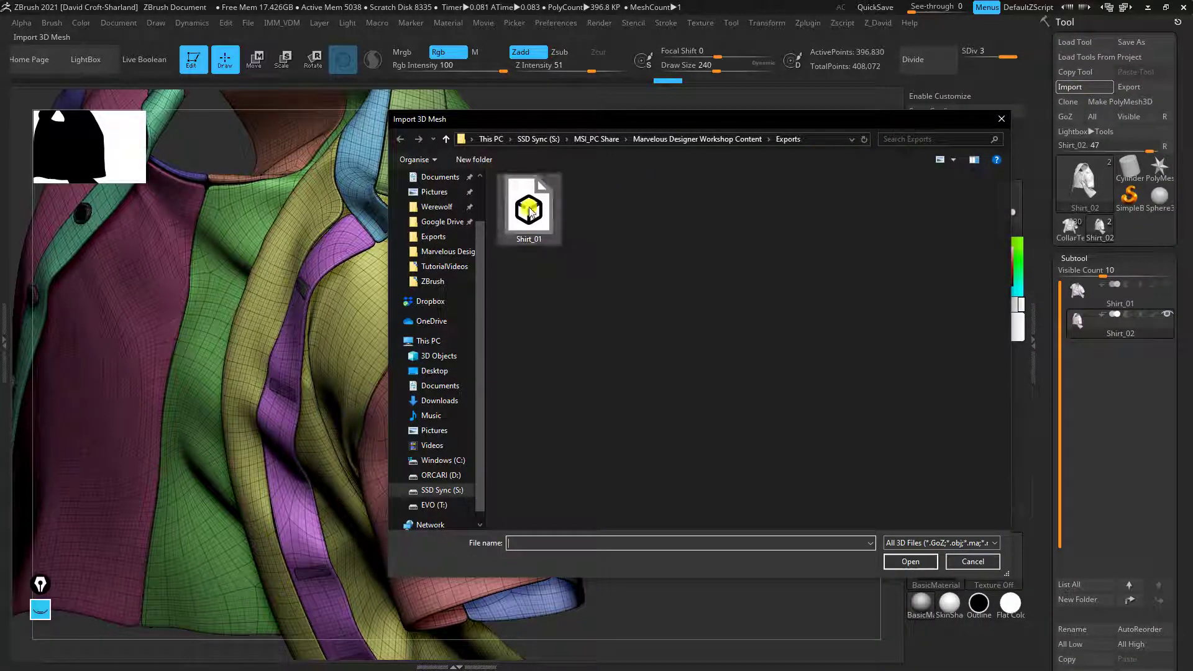
click(526, 194)
click(906, 561)
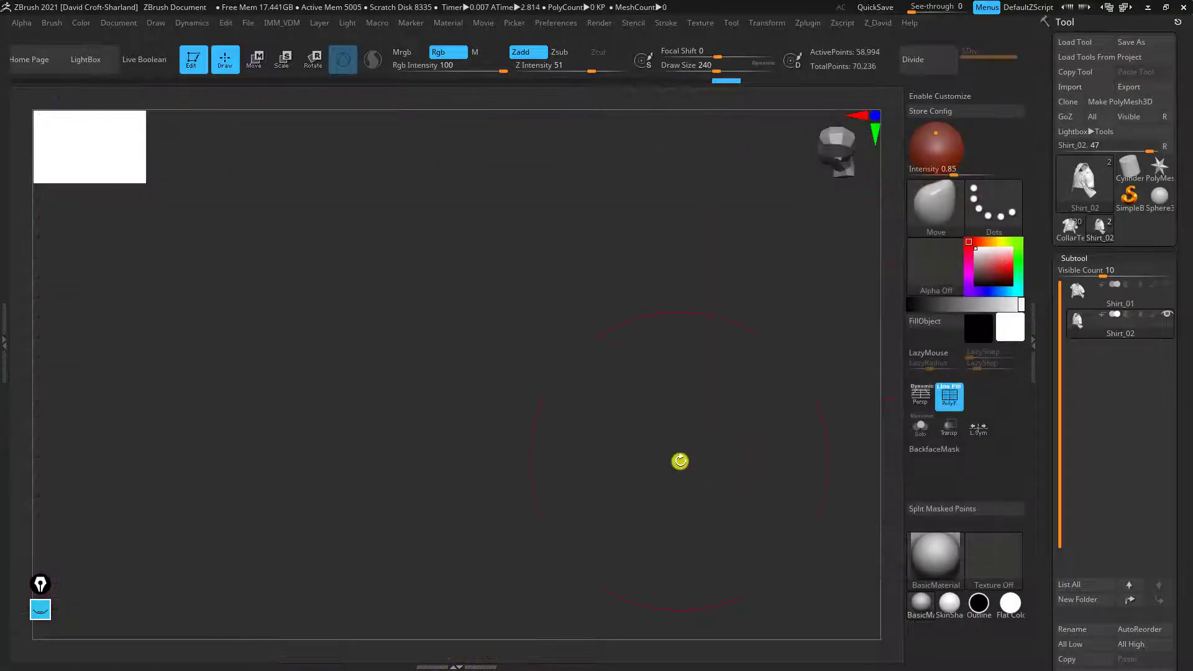
Apply Polygroups > Auto Groups to Shirt_01 and orbit to inspect the panel groups
mouse_move(755, 487)
mouse_down()
mouse_move(777, 471)
mouse_move(559, 381)
mouse_move(714, 396)
mouse_move(717, 439)
mouse_move(596, 341)
mouse_move(519, 218)
mouse_move(439, 328)
mouse_up()
drag(788, 311, 673, 311)
key(ctrl)
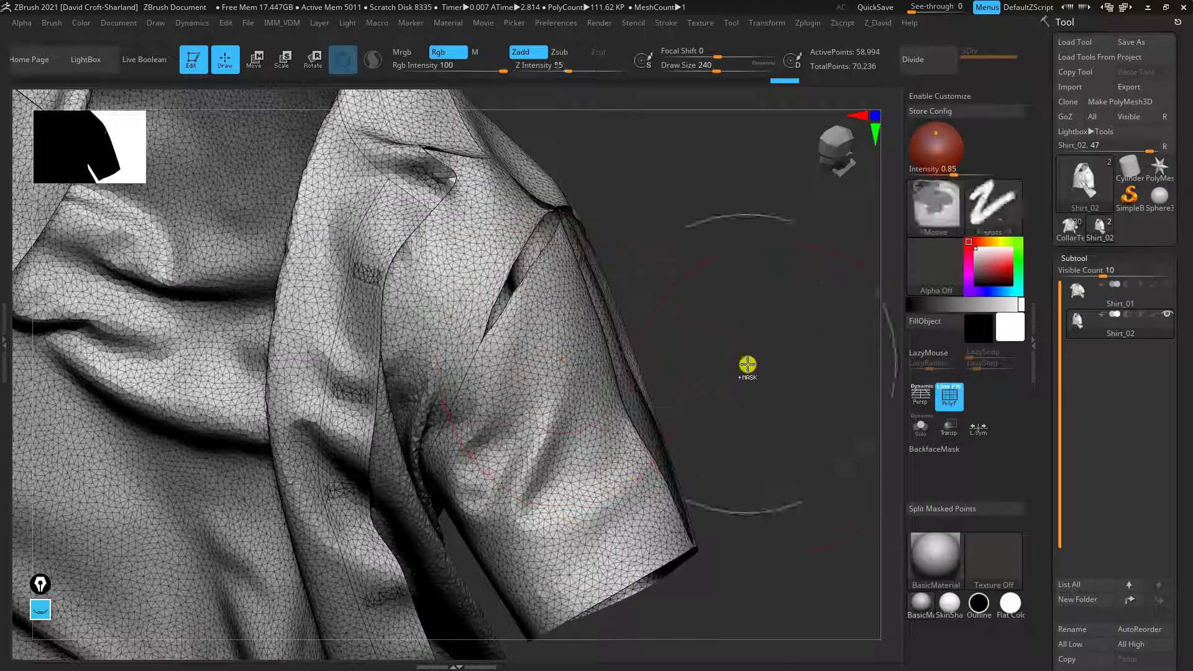
mouse_move(809, 418)
mouse_down()
mouse_move(788, 447)
mouse_move(869, 463)
mouse_up()
drag(1188, 506, 1178, 266)
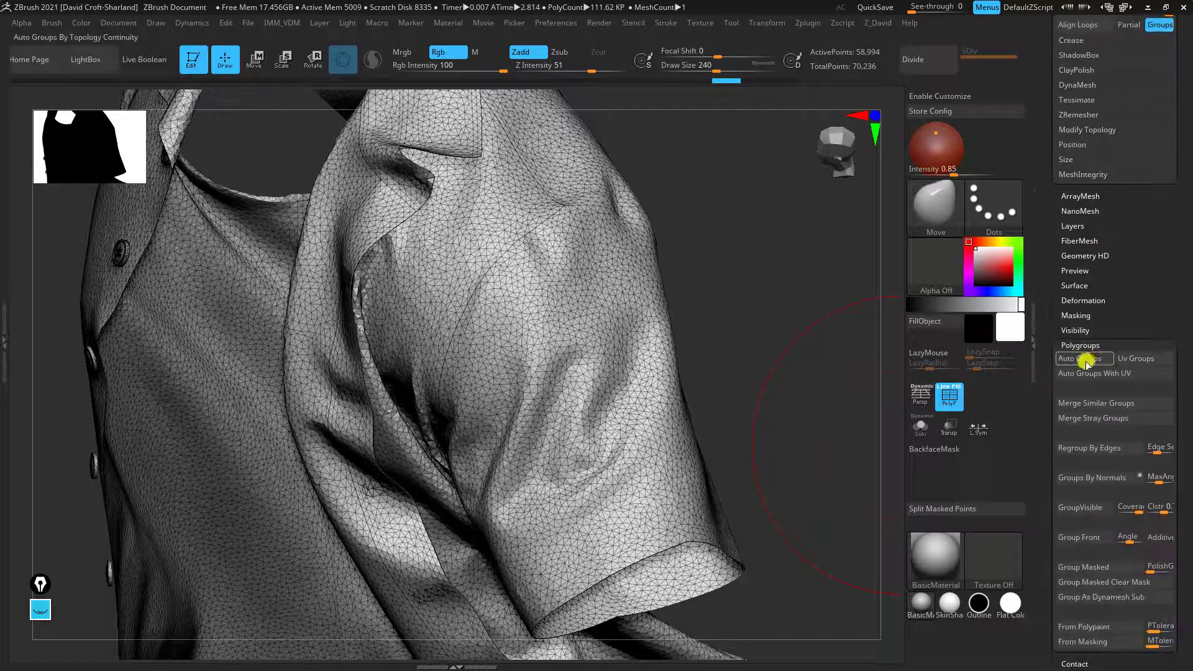
click(1084, 359)
drag(817, 336, 769, 369)
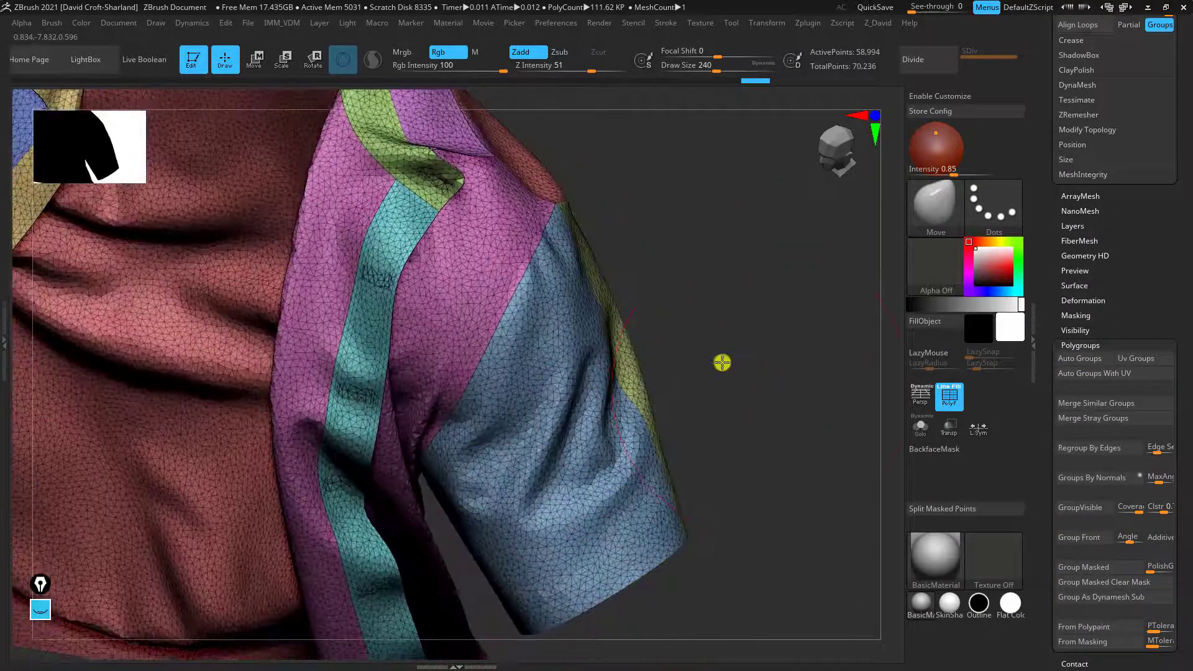
mouse_move(716, 364)
mouse_down()
mouse_move(696, 413)
mouse_move(595, 384)
mouse_up()
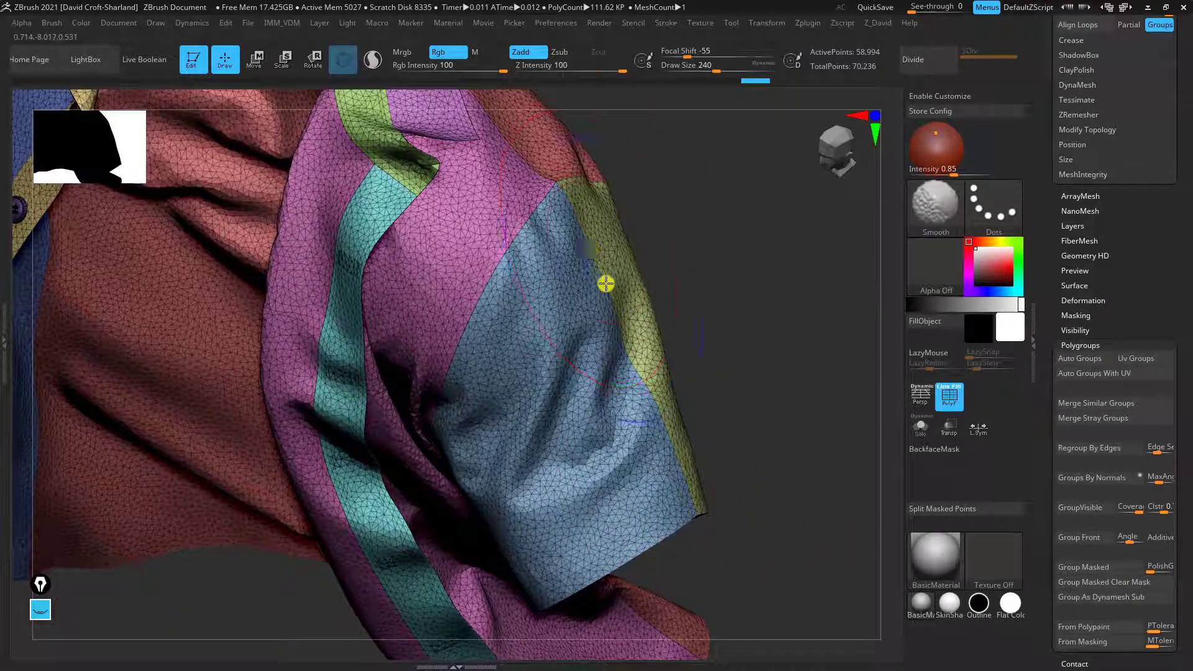
drag(751, 365, 580, 346)
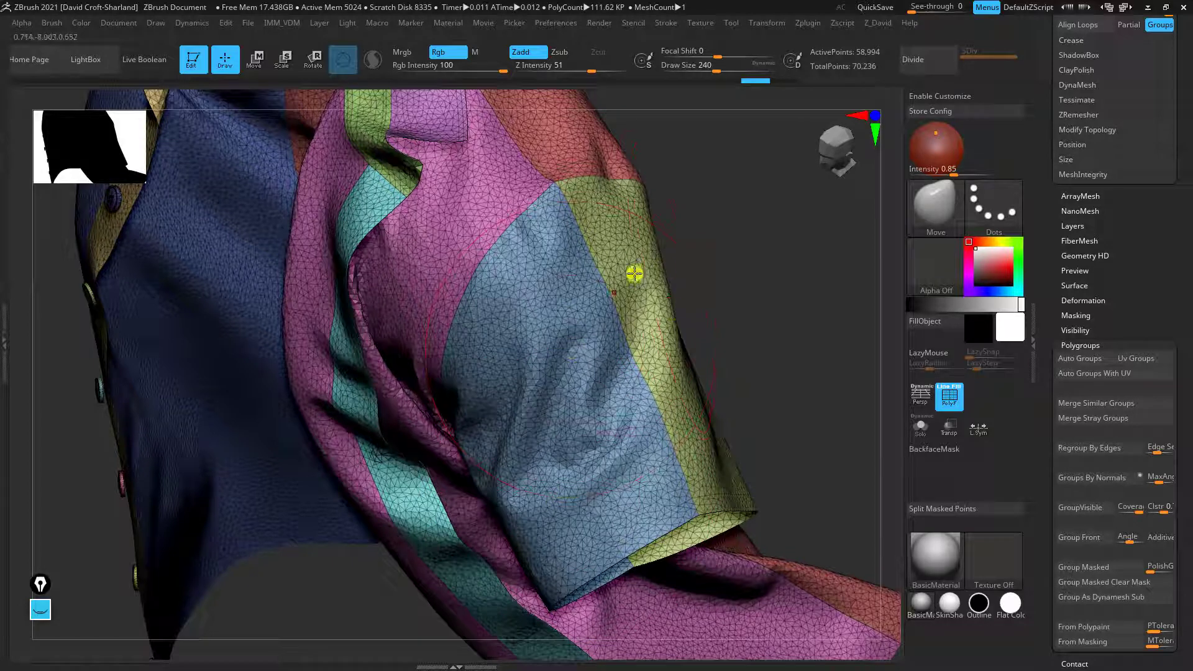
drag(672, 280, 646, 287)
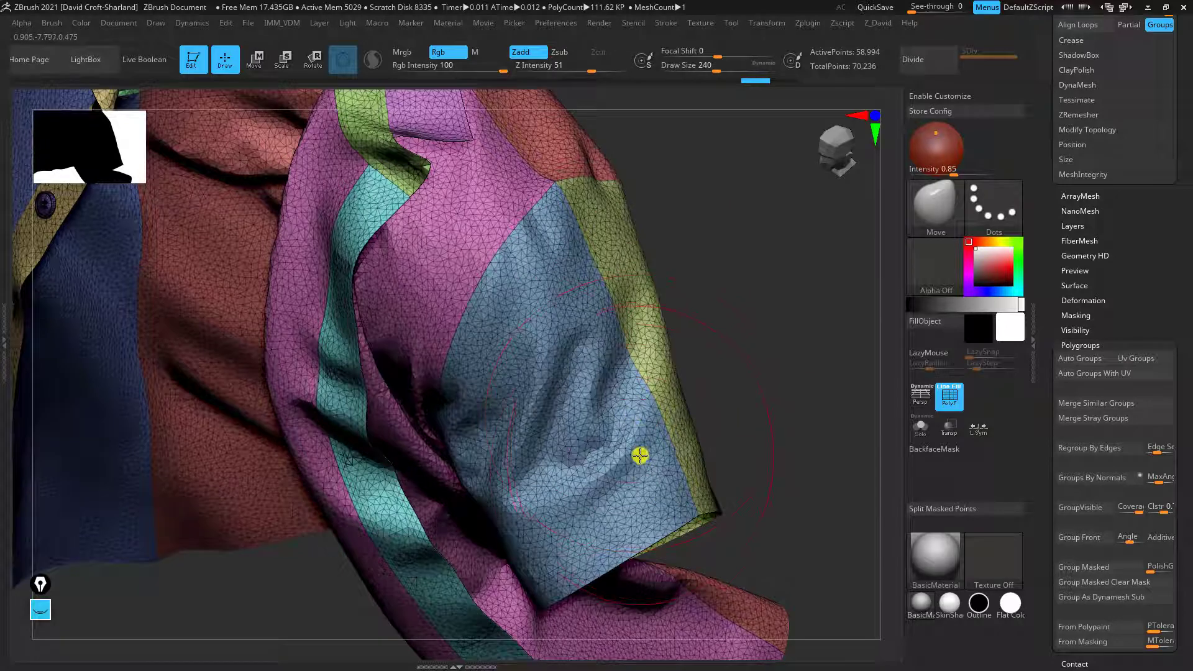
Isolate the blue sleeve polygroup, invert visibility, and hide the green sleeve too
key(ctrl+shift)
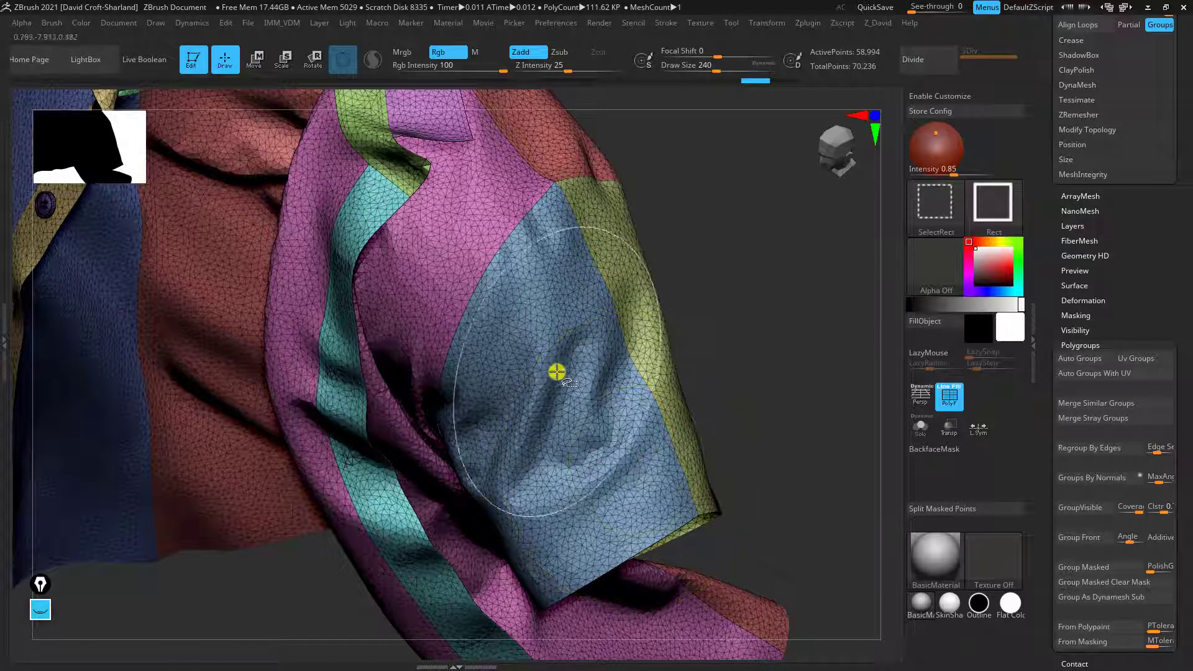
ctrl+shift+click(574, 367)
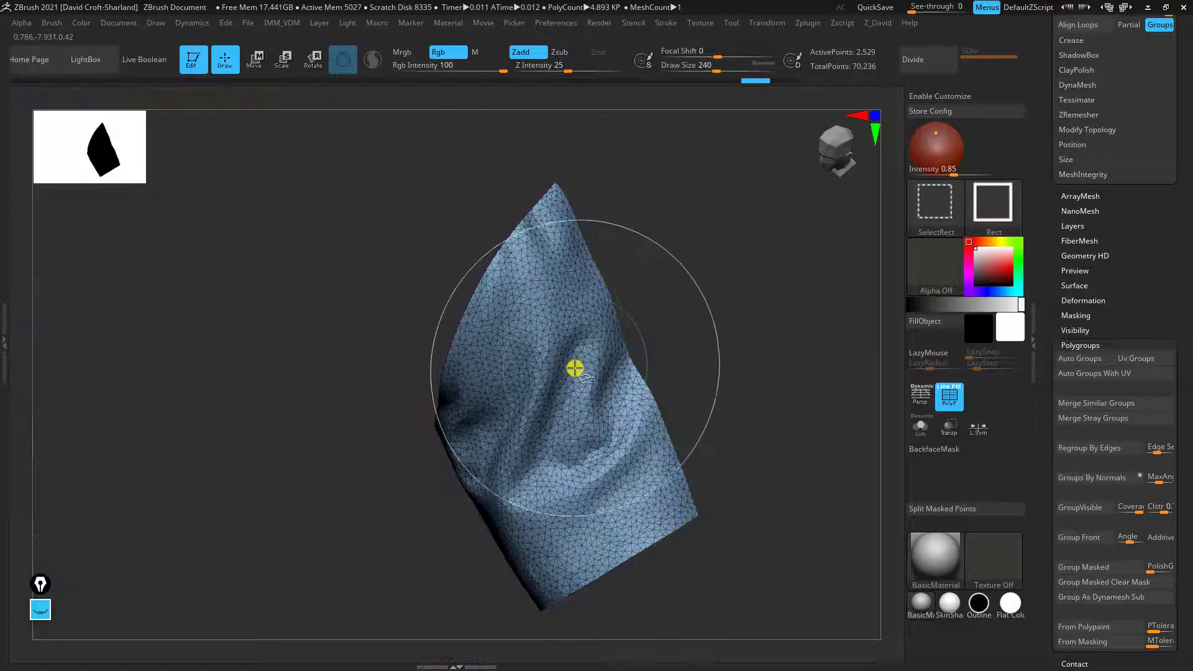
ctrl+shift+click(565, 399)
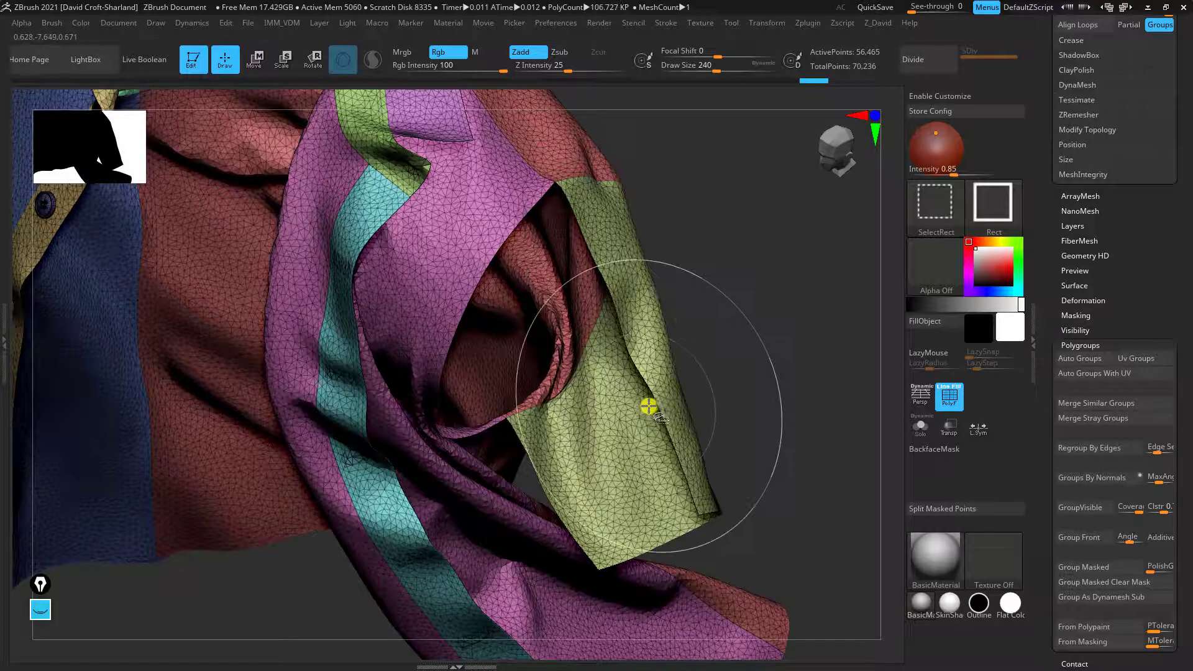
ctrl+shift+click(659, 455)
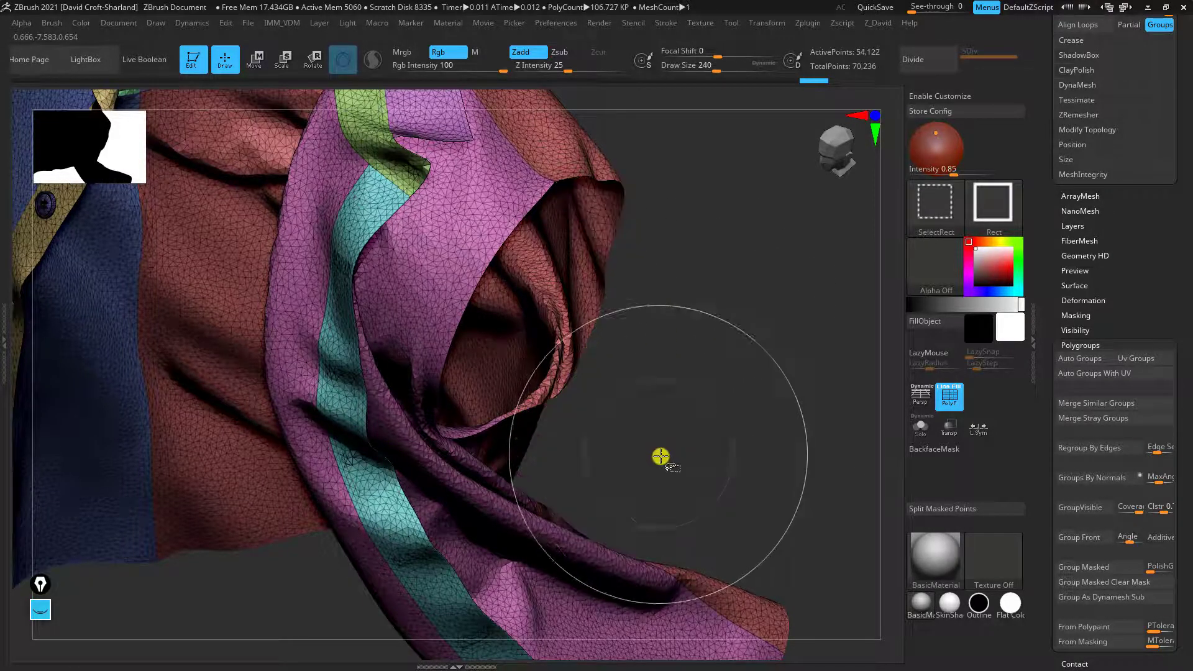
Invert the mask over the visible shirt, then unhide all polygroups
drag(661, 455, 636, 280)
drag(754, 372, 714, 335)
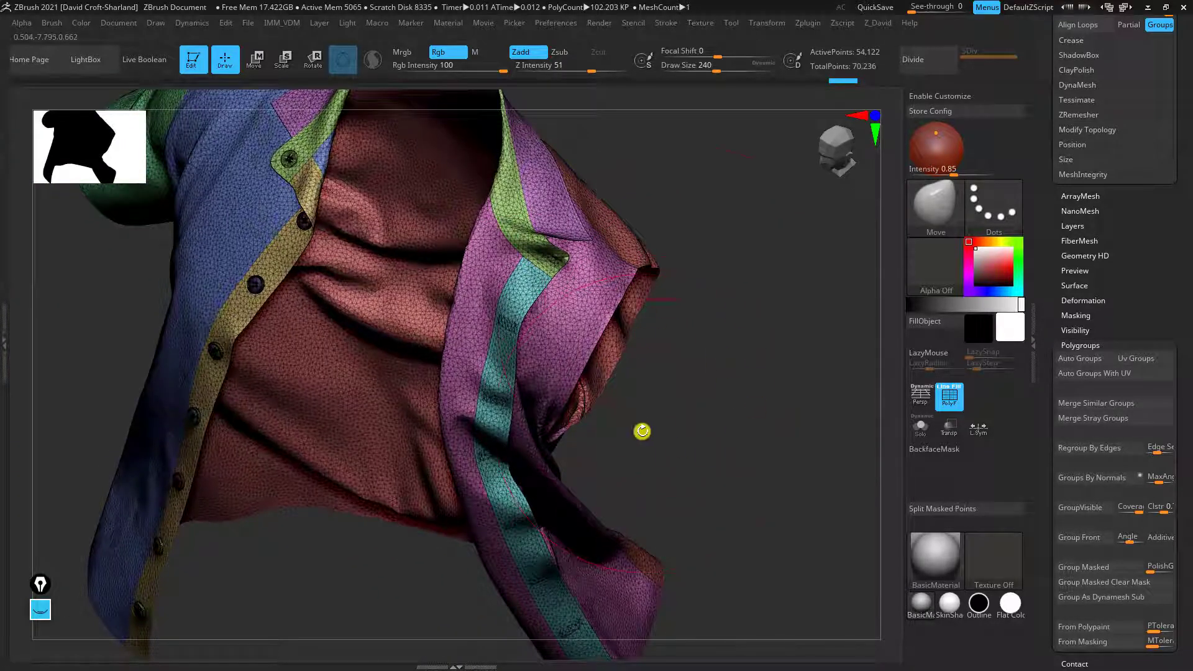
drag(781, 343, 706, 376)
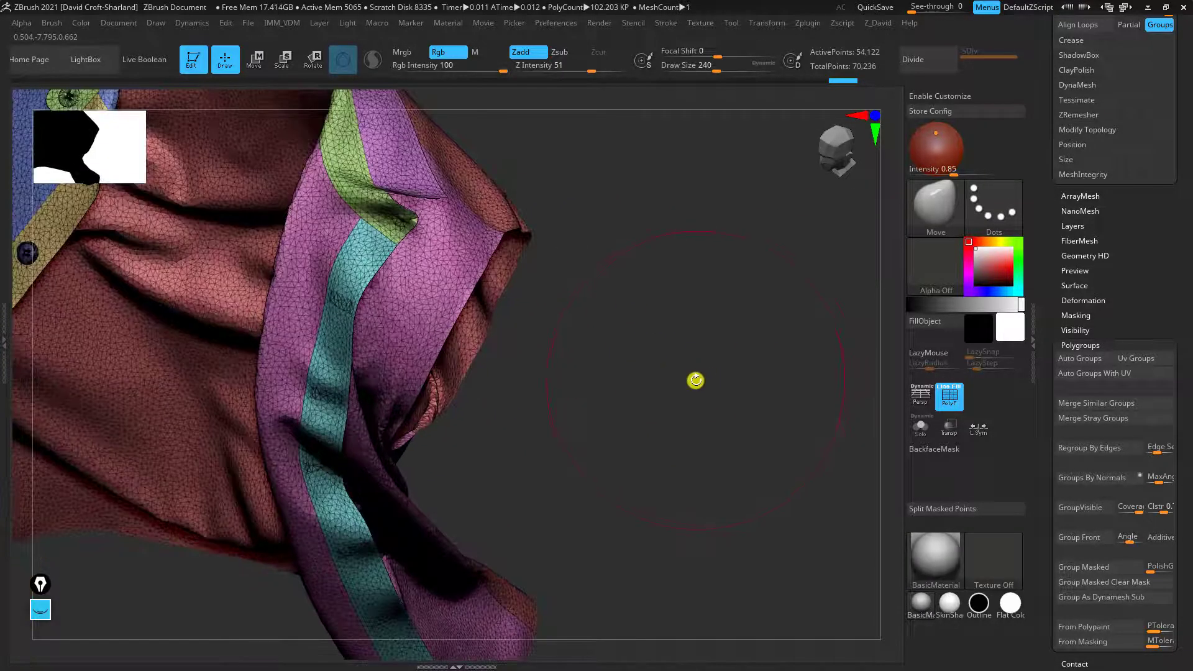
ctrl+click(745, 226)
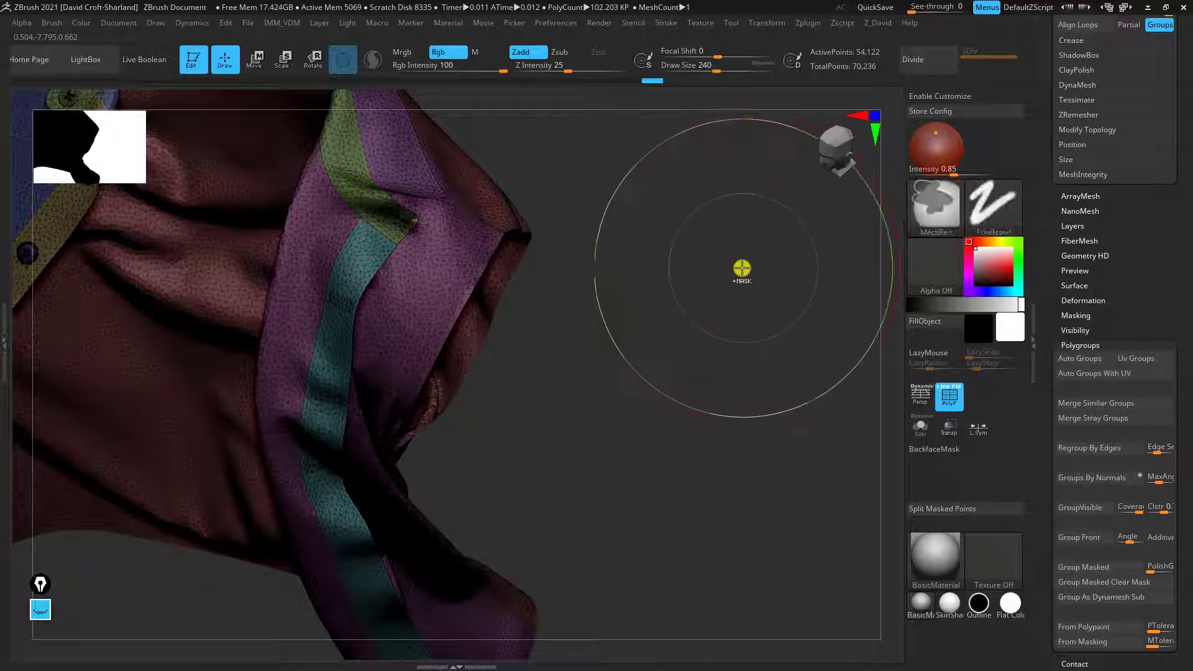
ctrl+shift+click(775, 250)
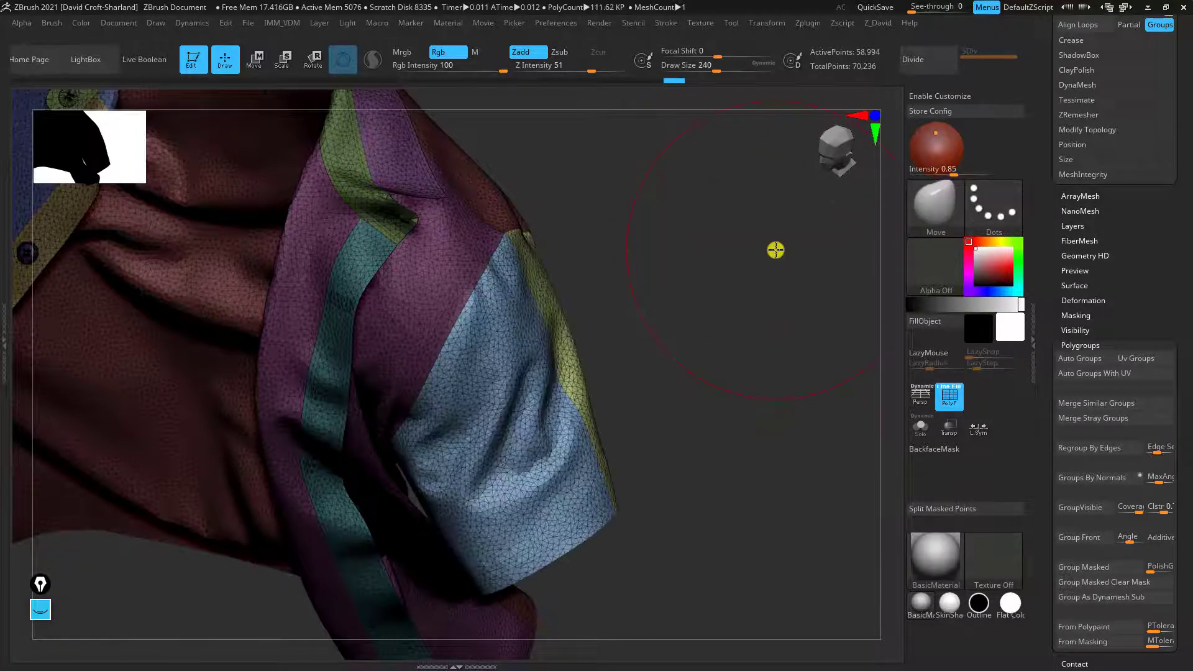
Use Subtool > Split > Split Unmasked Points, then select the new Shirt_03 subtool
drag(1142, 291, 1126, 427)
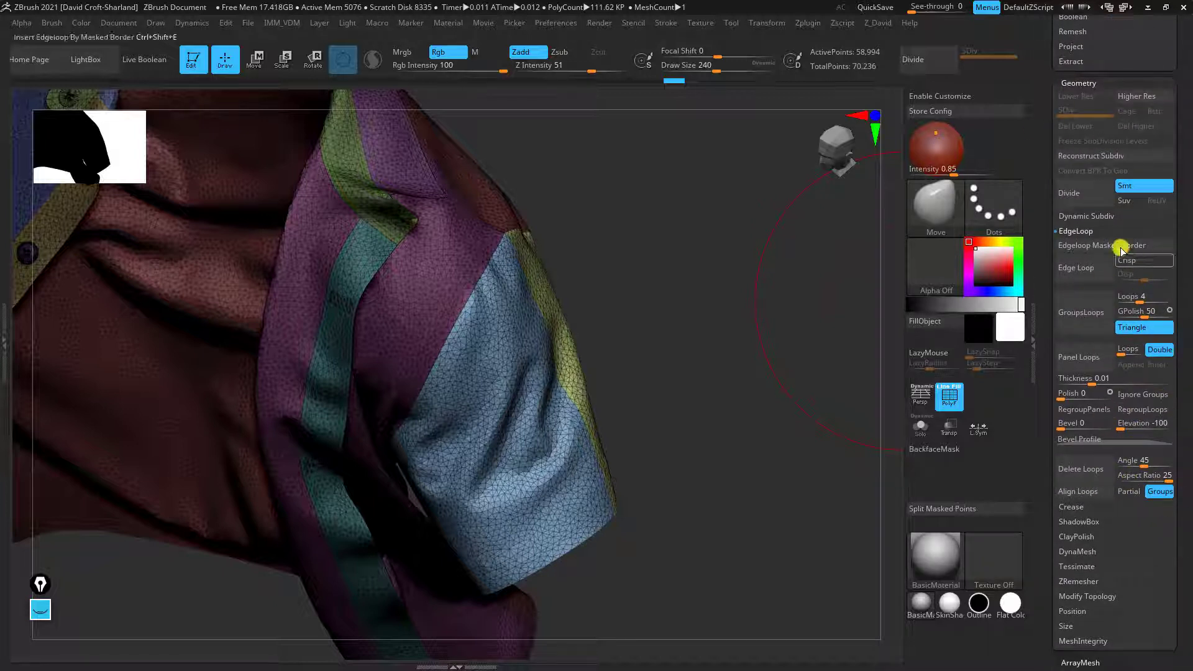
drag(1187, 242, 1187, 358)
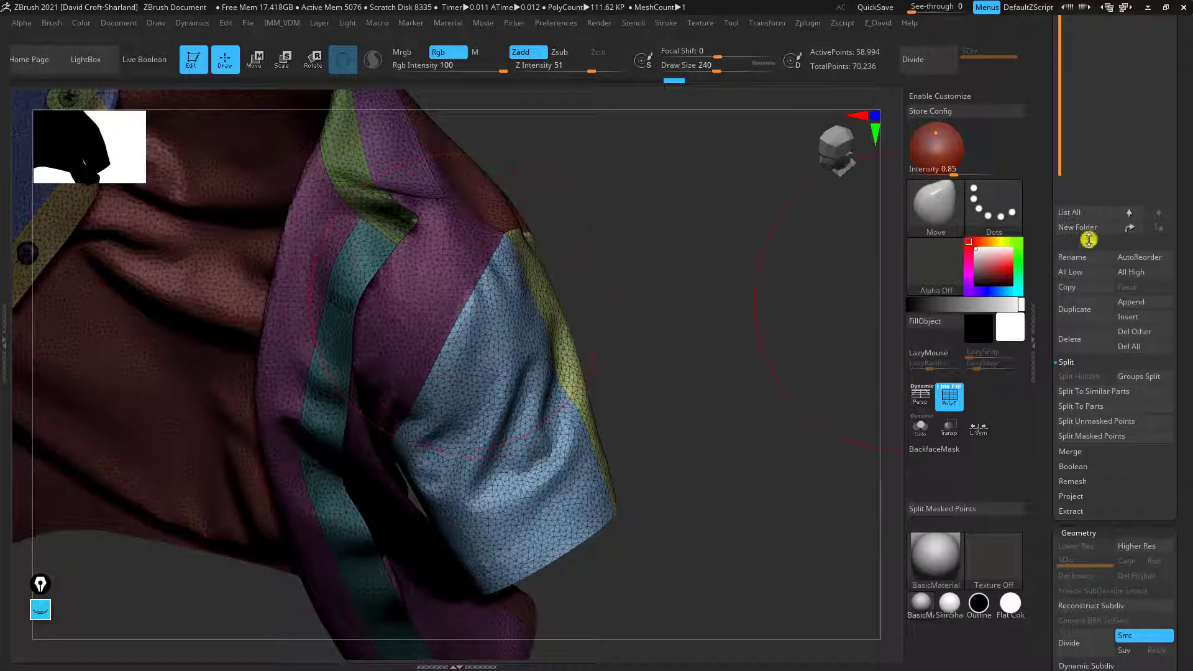
drag(1185, 181, 1173, 302)
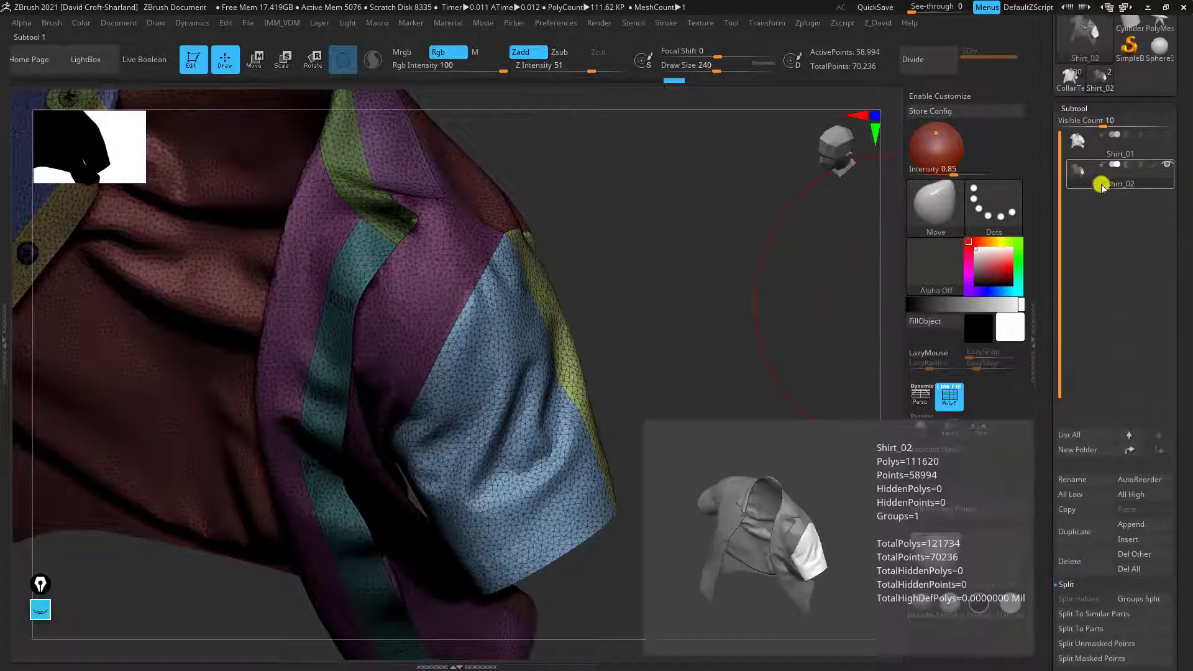
drag(1182, 348, 1179, 162)
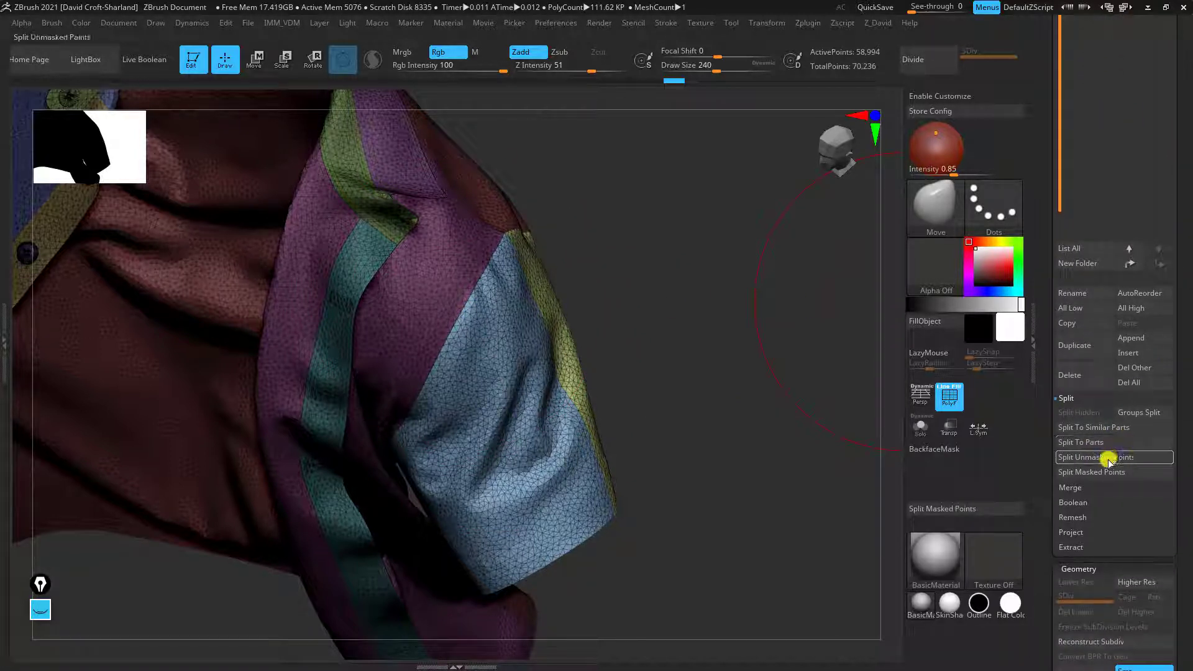
click(1084, 463)
drag(1179, 286, 1177, 435)
click(1078, 230)
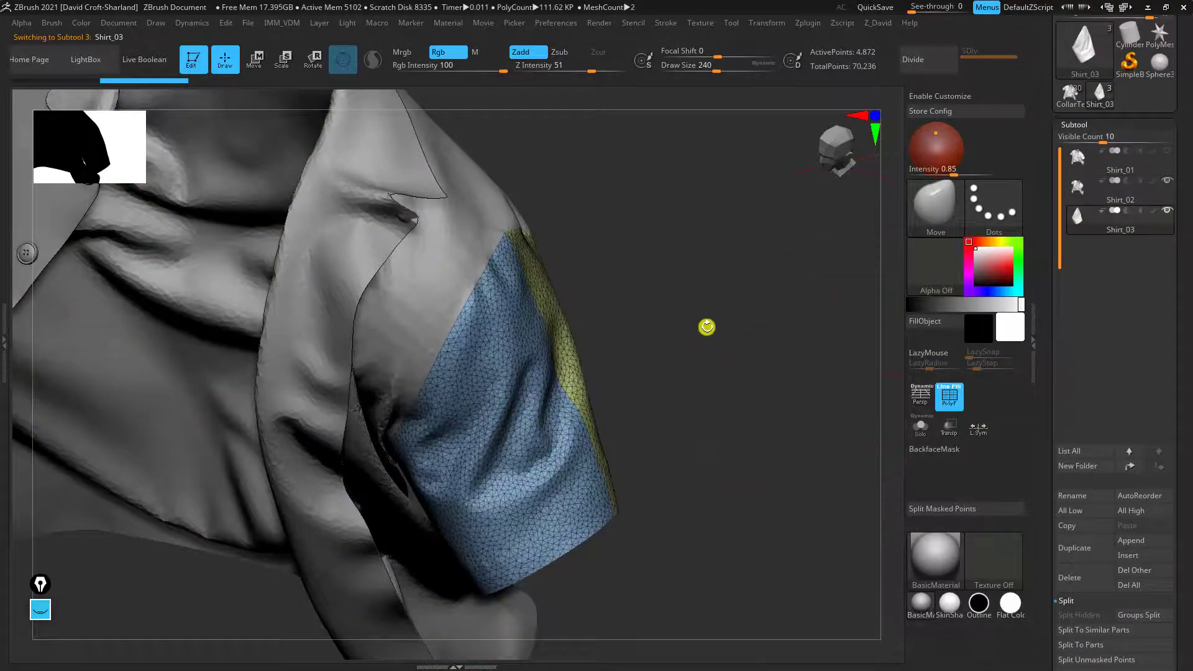
Expand Geometry > Modify Topology, zoom in on the sleeve, and undo the stray fold
drag(702, 325, 731, 358)
drag(1185, 454, 1182, 289)
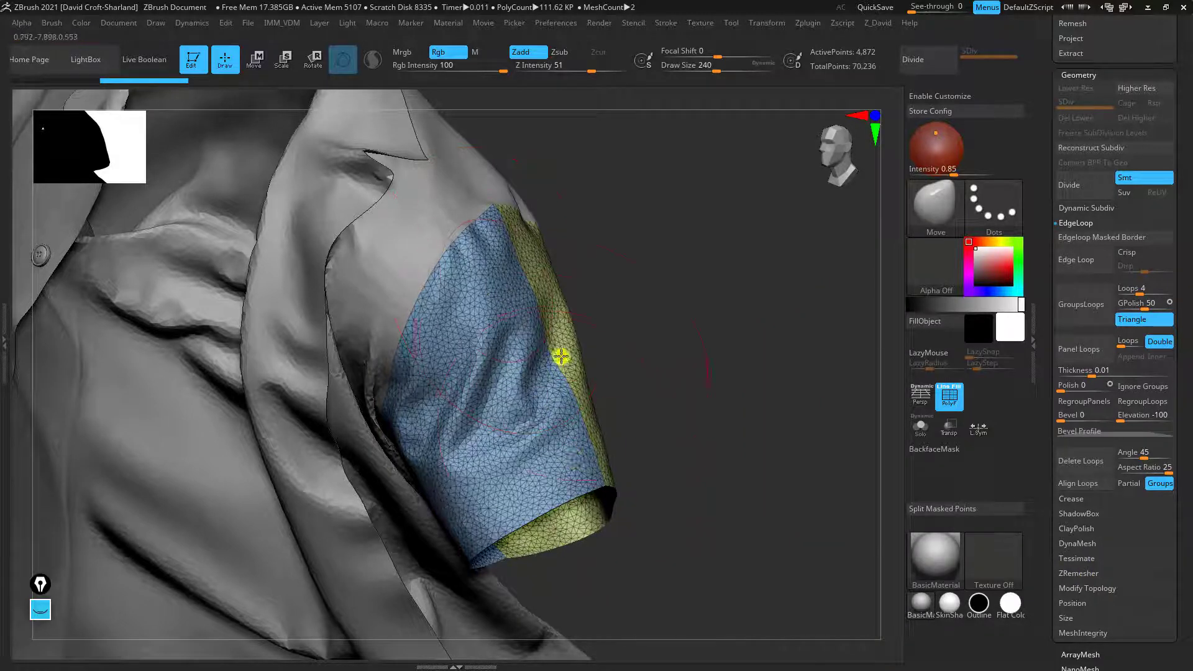
right_drag(572, 365, 519, 302)
right_drag(683, 406, 718, 399)
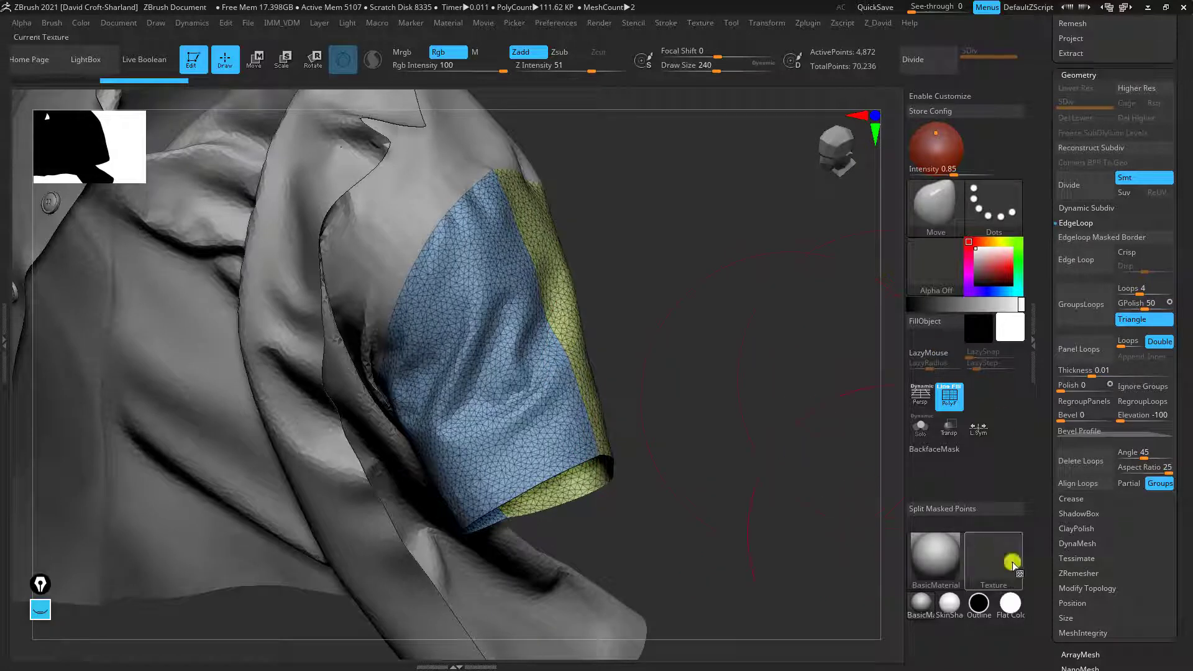
drag(1181, 574, 1179, 579)
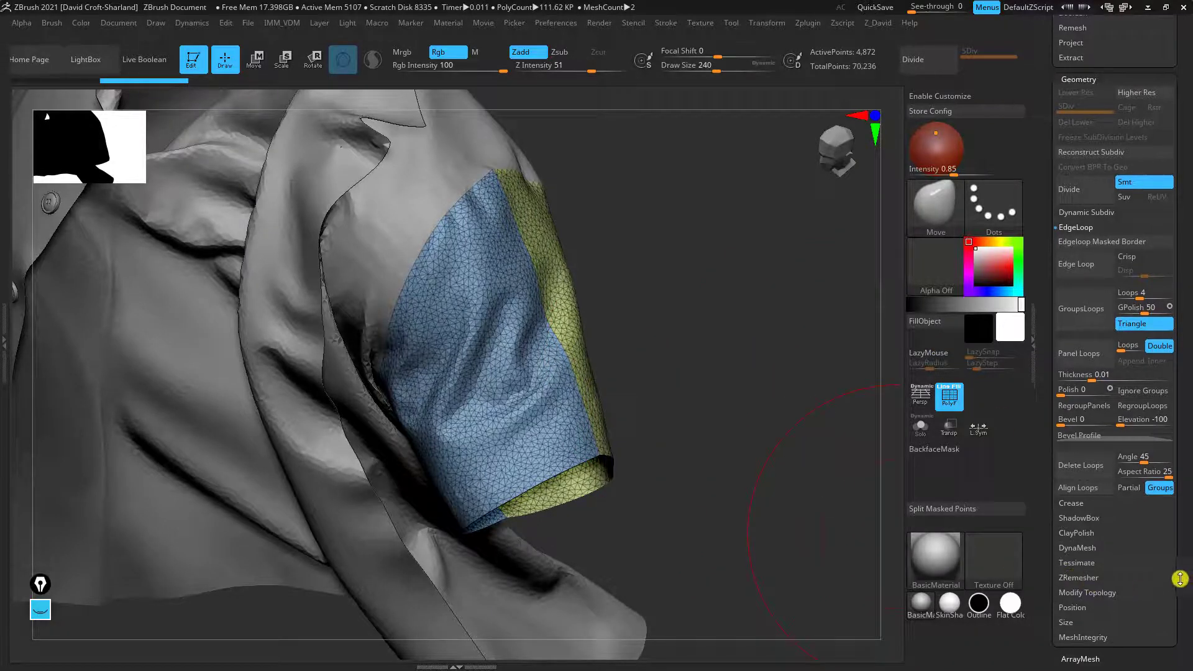
click(1071, 593)
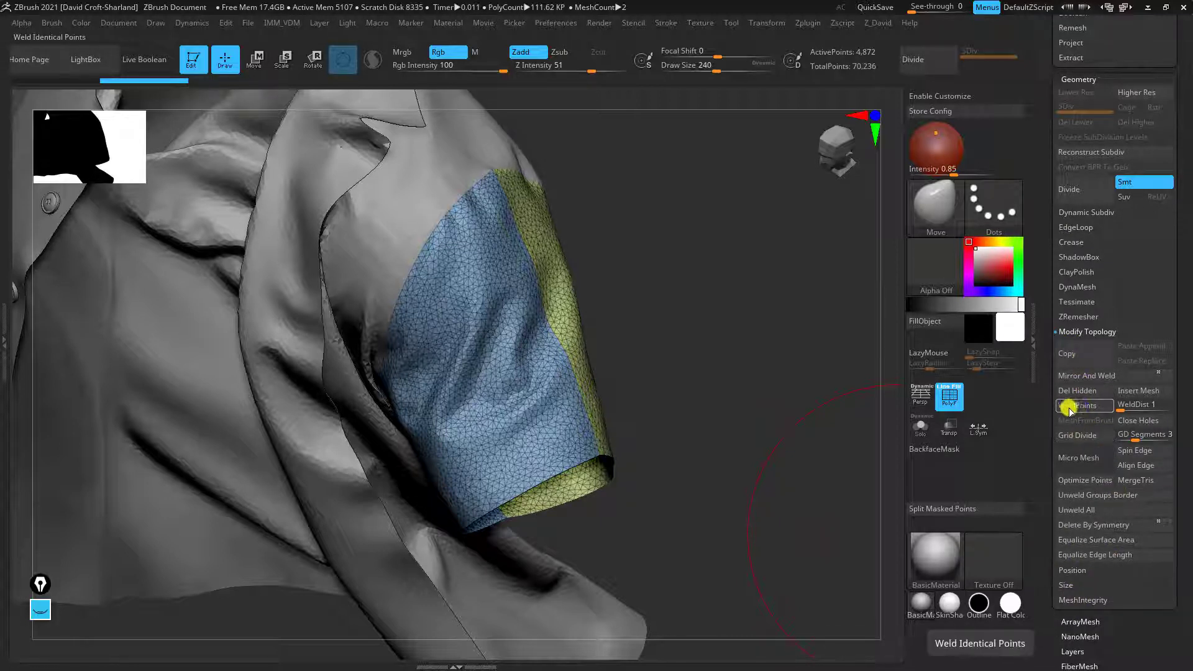
mouse_move(680, 381)
alt+mouse_down()
mouse_move(698, 360)
mouse_move(660, 398)
mouse_move(708, 412)
mouse_move(766, 400)
mouse_move(554, 373)
mouse_move(521, 226)
mouse_move(626, 368)
alt+mouse_up()
key(ctrl+z)
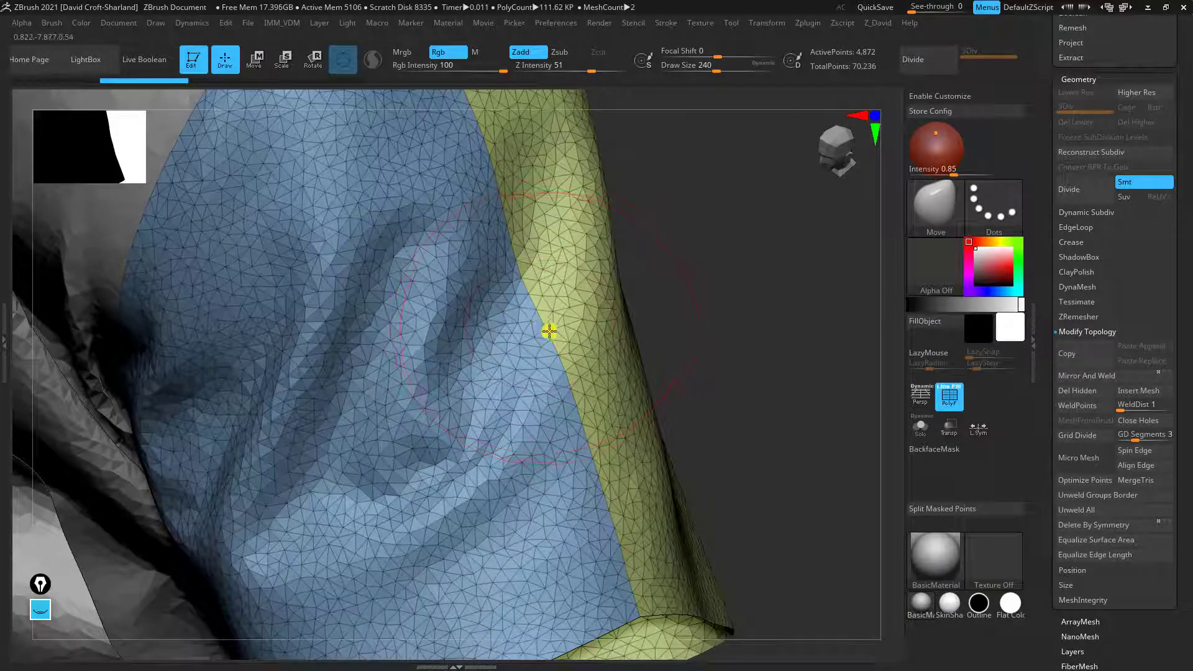
Weld the sleeve's duplicate points with WeldPoints and undo the stray sculpt strokes
click(1078, 406)
drag(795, 400, 703, 371)
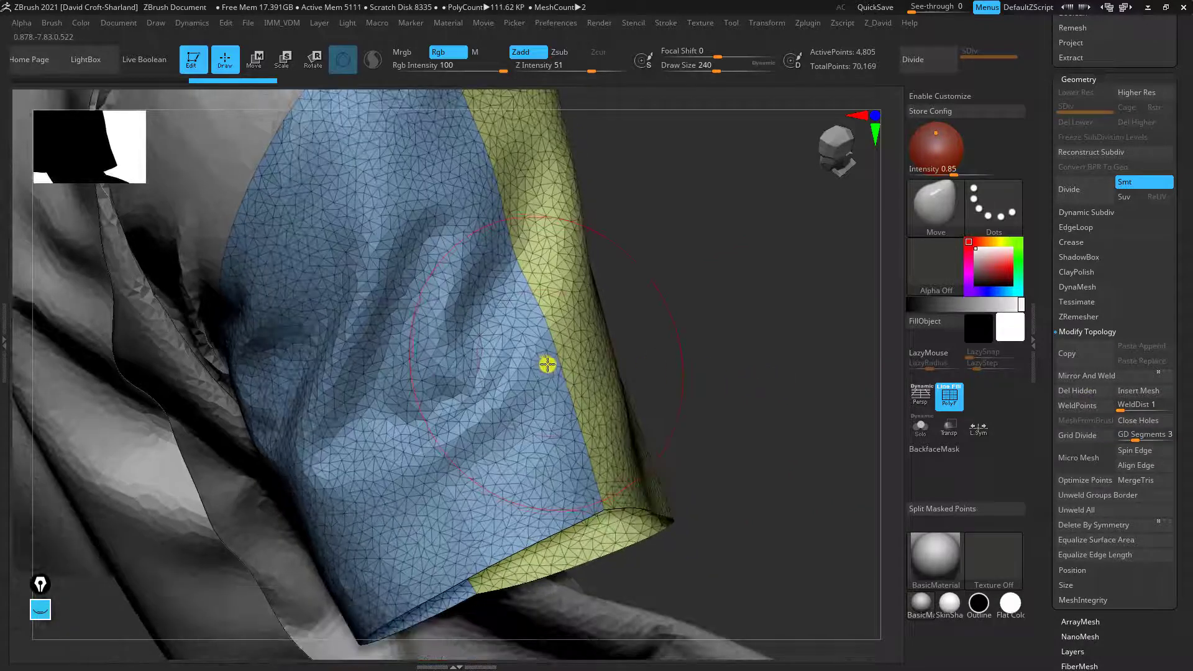
key(shift)
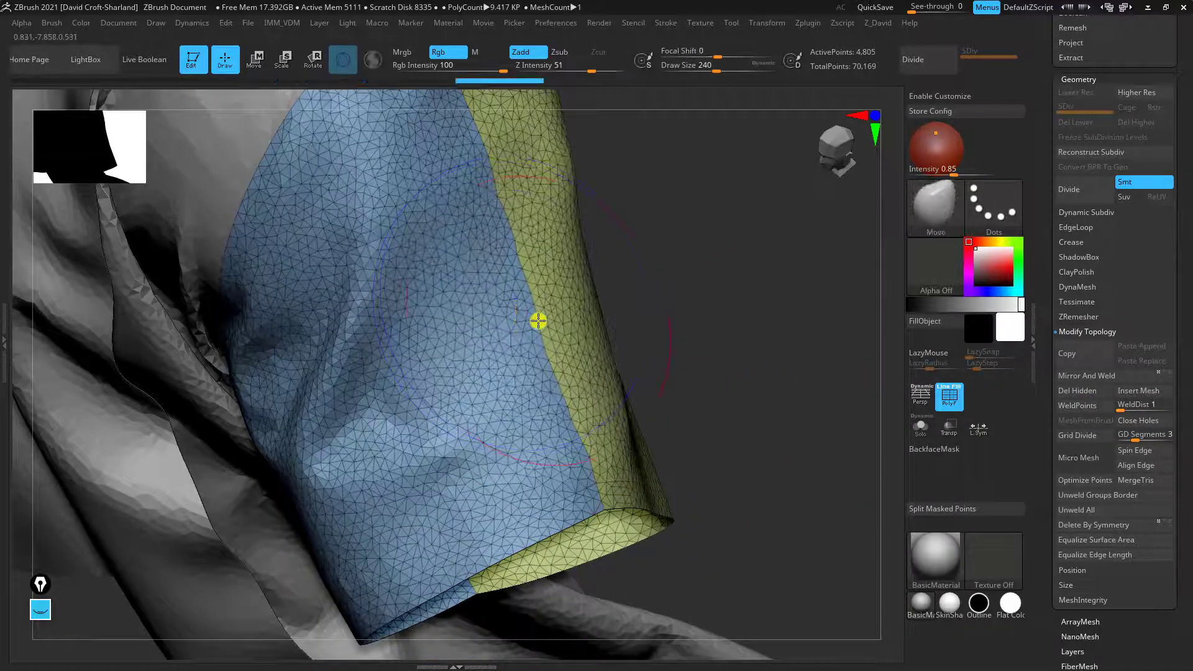
key(ctrl)
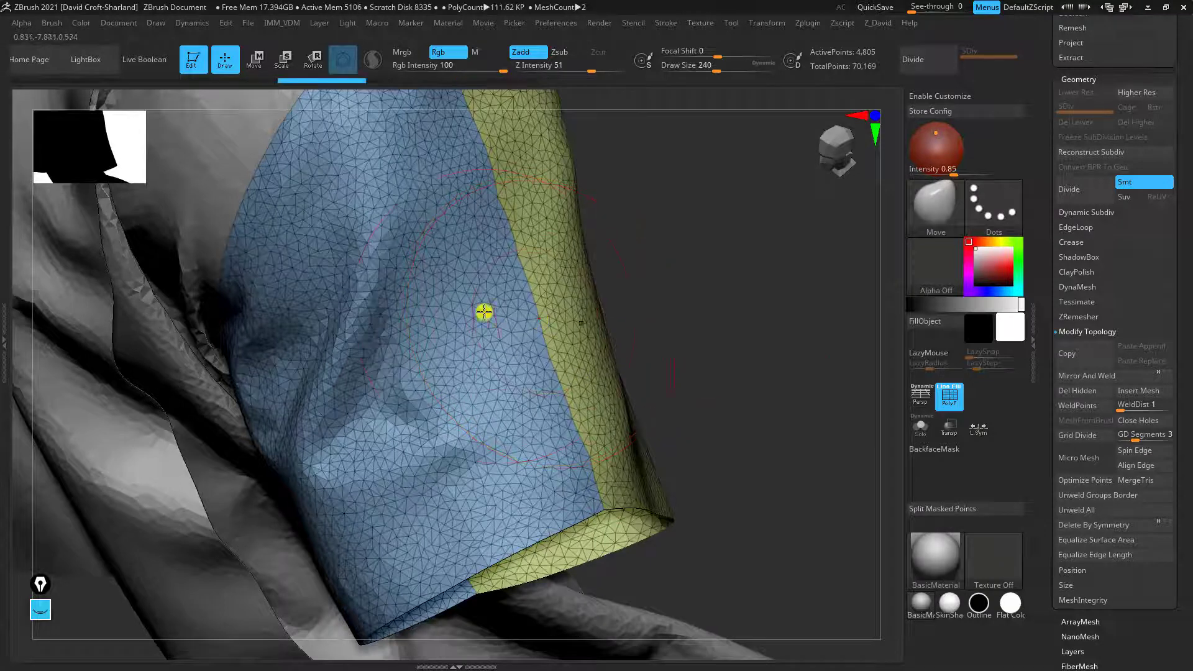
key(ctrl+z)
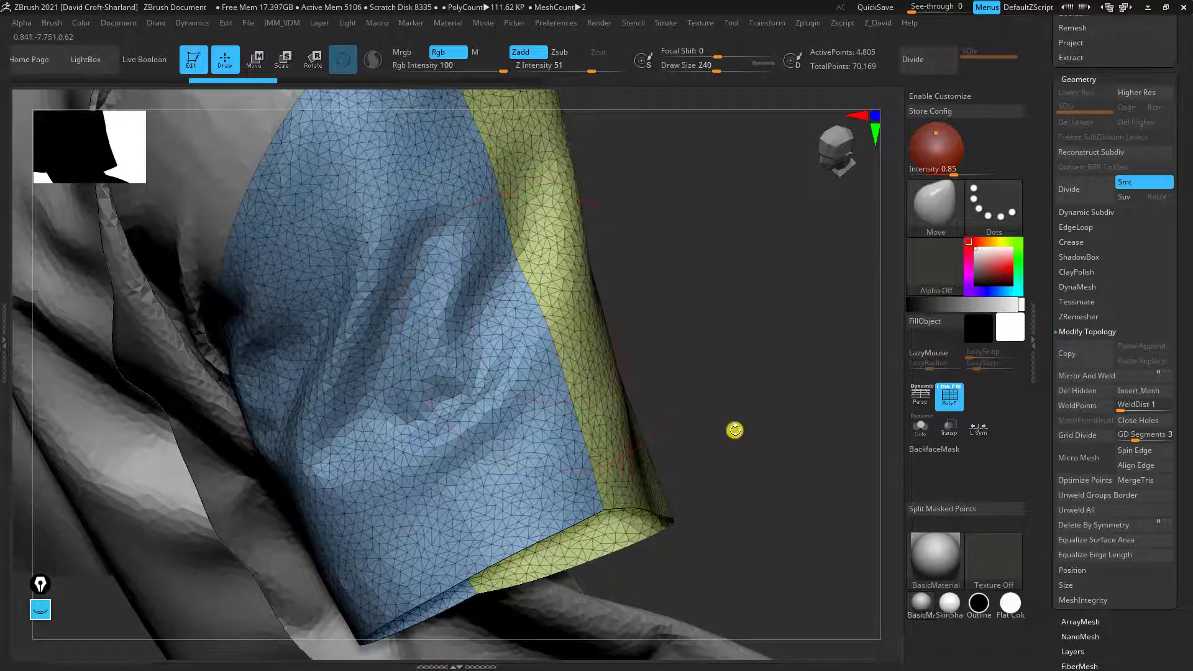
key(ctrl+z)
key(ctrl+z)
Apply Polygroups > Auto Groups so the sleeve becomes one green polygroup
scroll(1158, 538, down, 5)
scroll(1158, 538, down, 2)
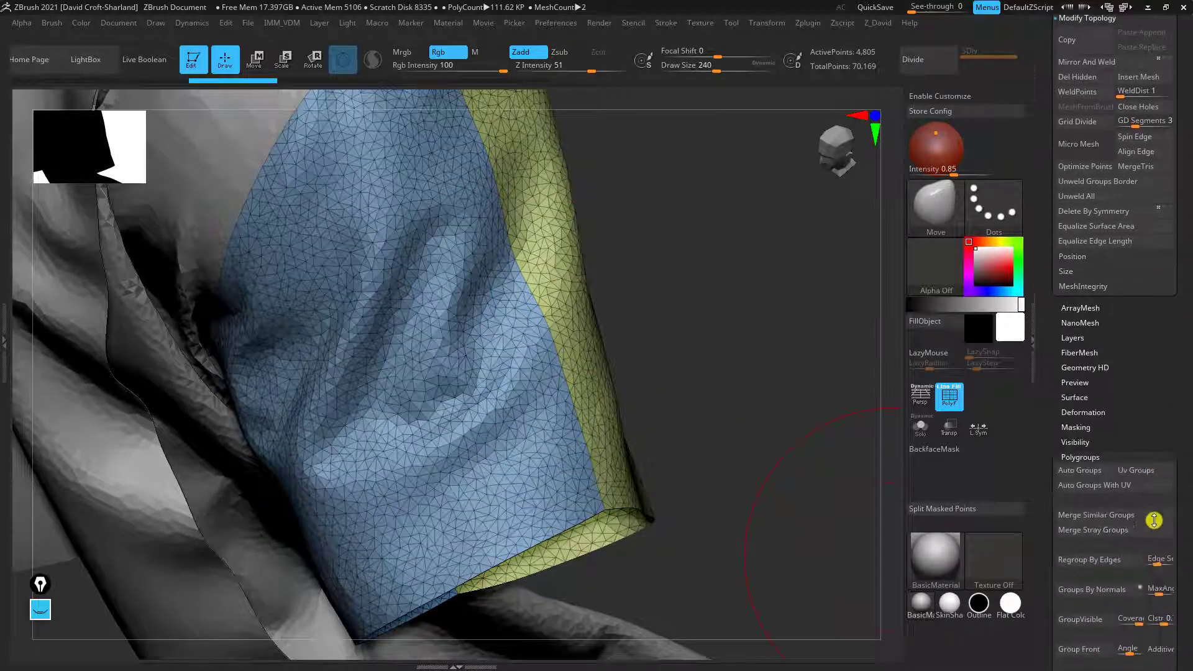
click(1073, 474)
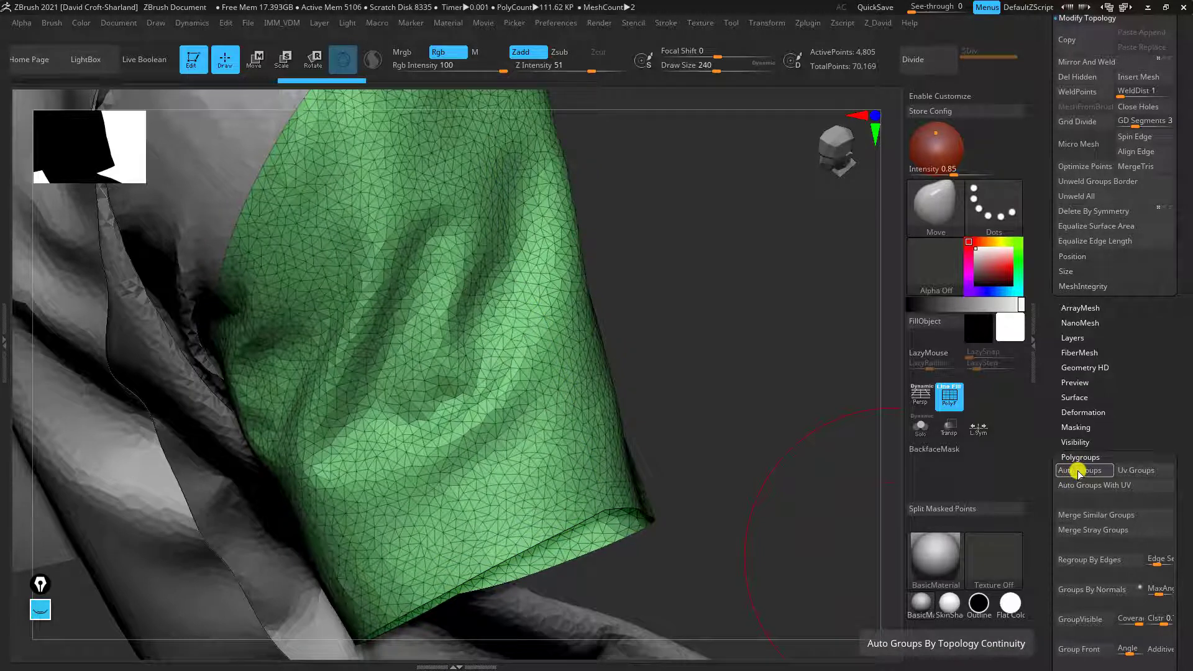
scroll(1172, 482, up, 4)
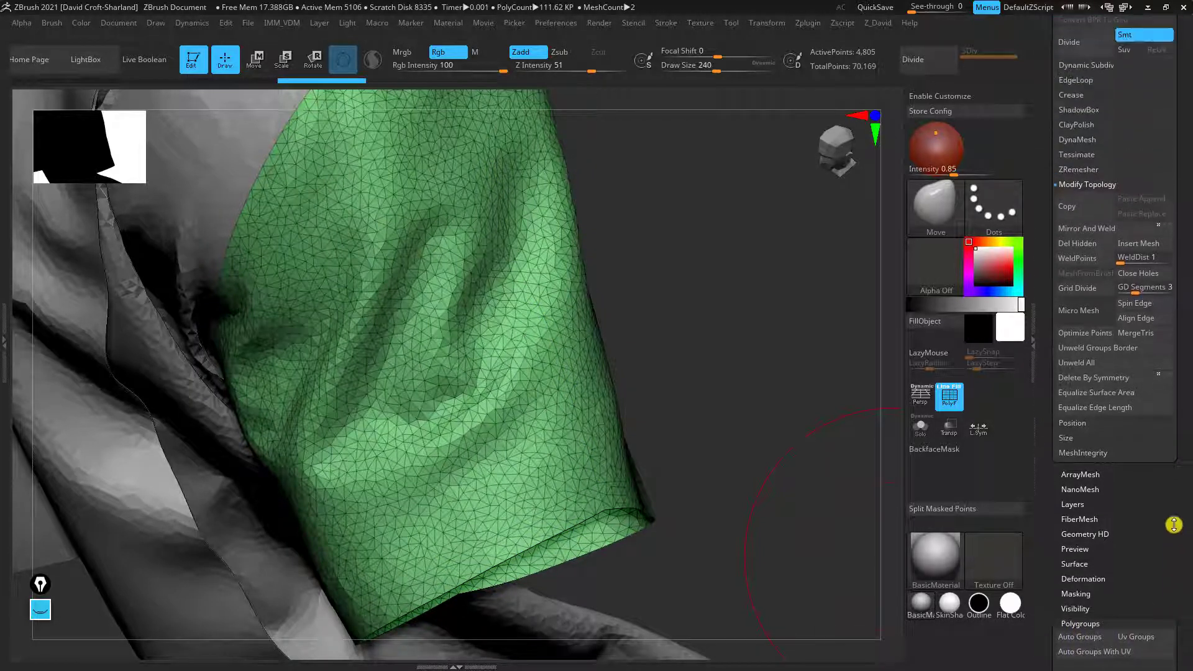
Run ZRemesher on the Shirt_03 sleeve, producing a 5,392-point quad mesh
click(1069, 169)
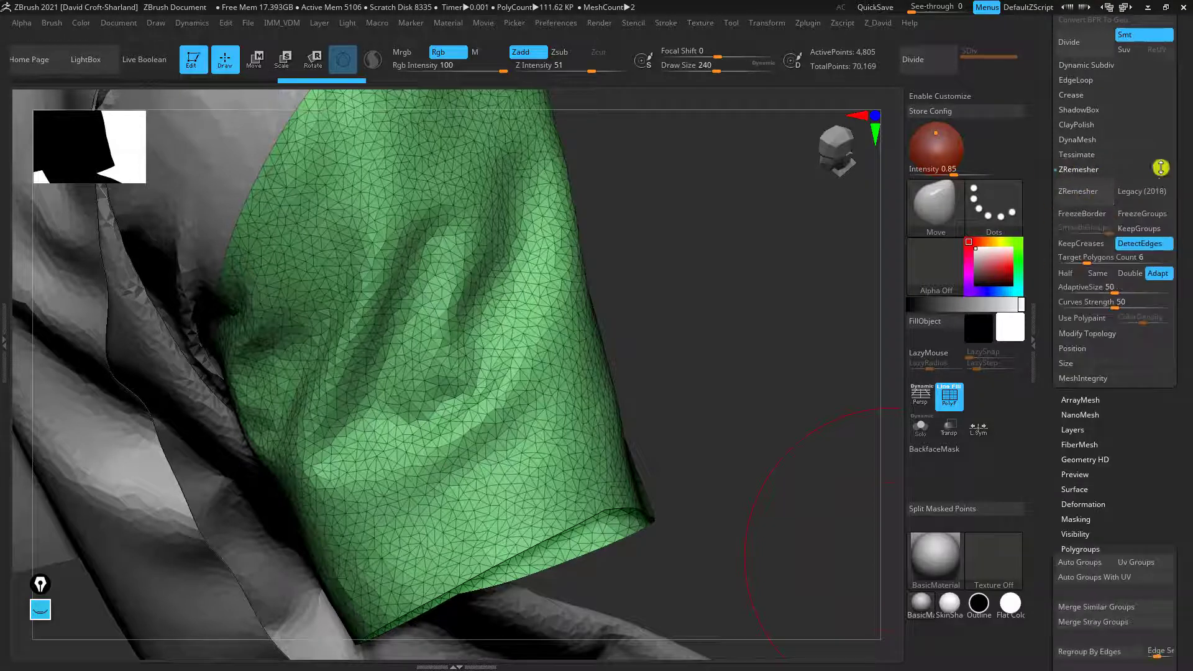
click(1103, 193)
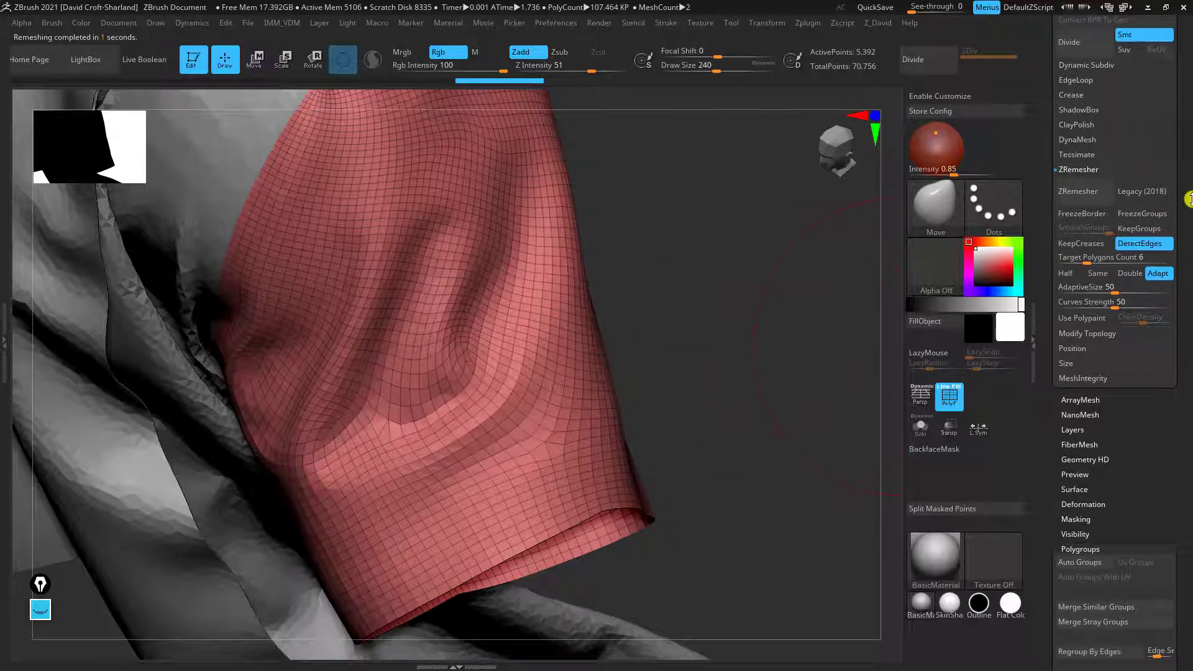
drag(1188, 199, 1180, 258)
Expand Subtool > Merge, check Shirt_02, then reselect the remeshed Shirt_03 sleeve
drag(705, 417, 396, 315)
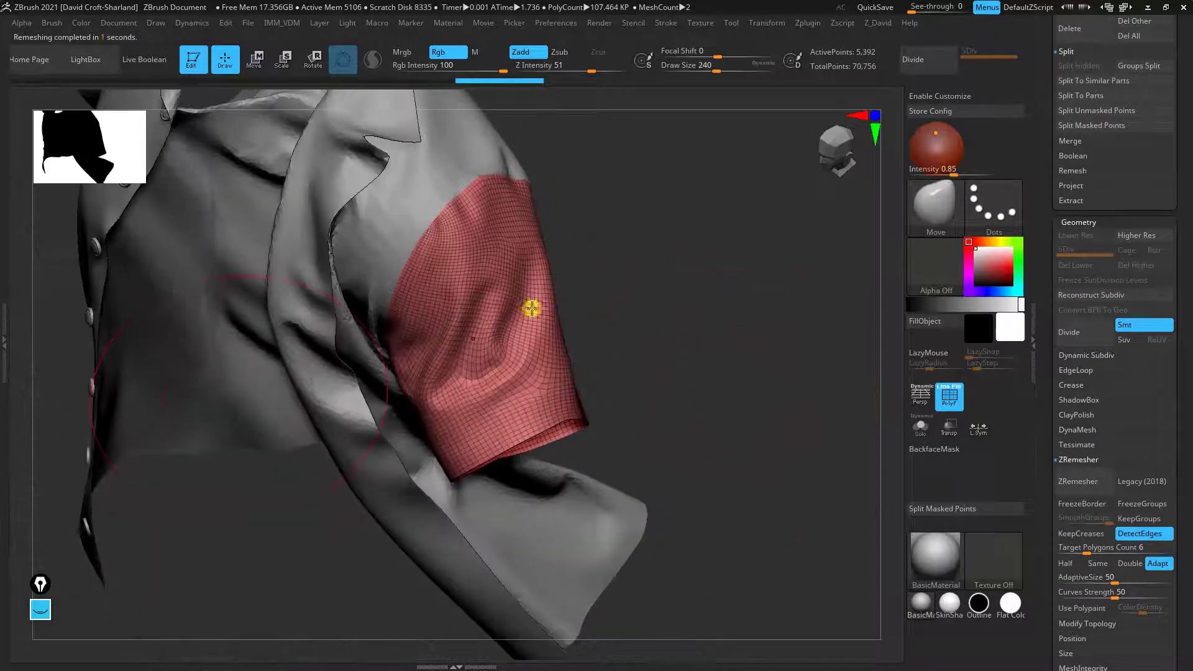
drag(677, 307, 658, 347)
drag(1183, 74, 1150, 371)
click(1096, 438)
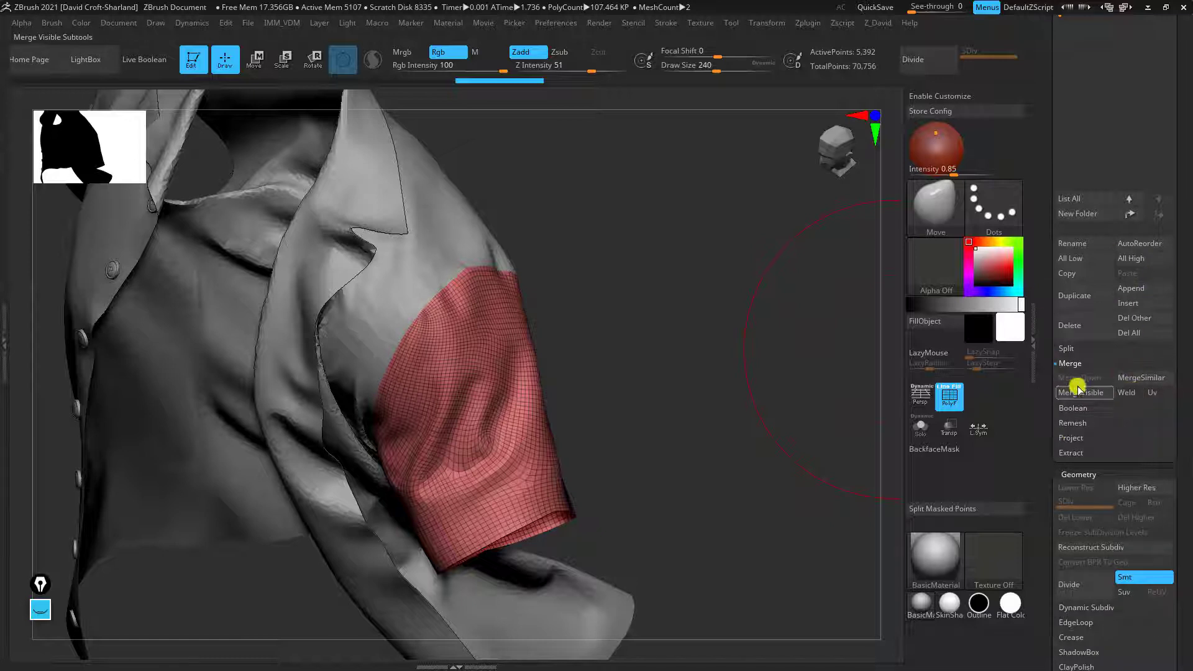
scroll(1180, 348, up, 3)
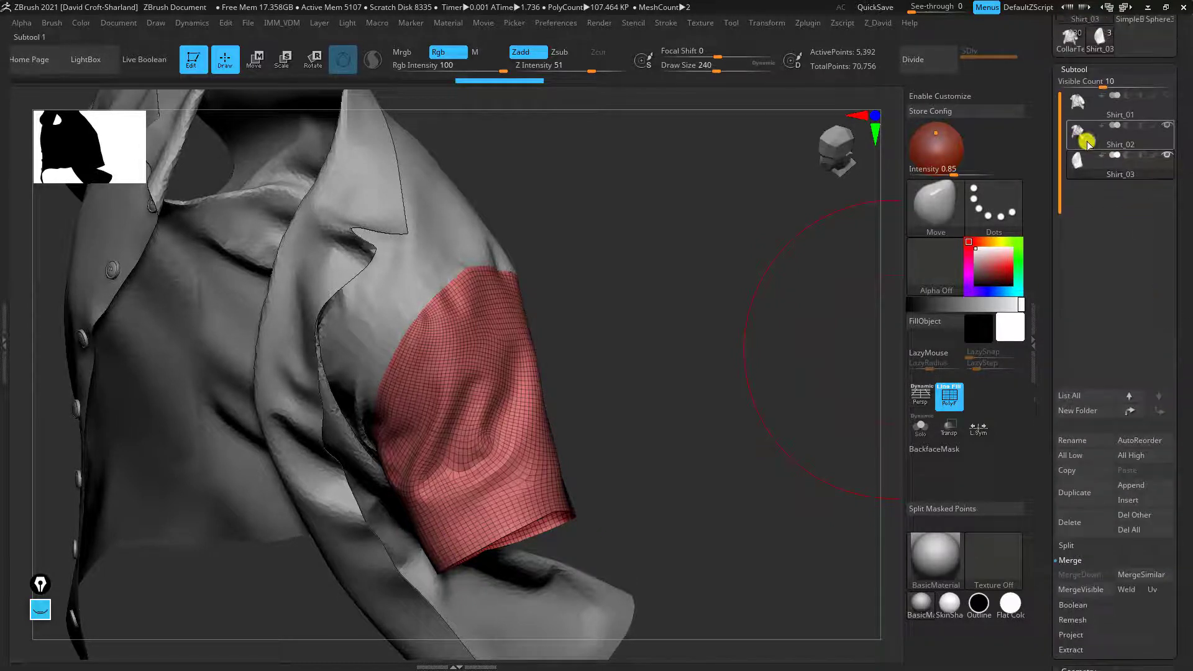
click(1086, 142)
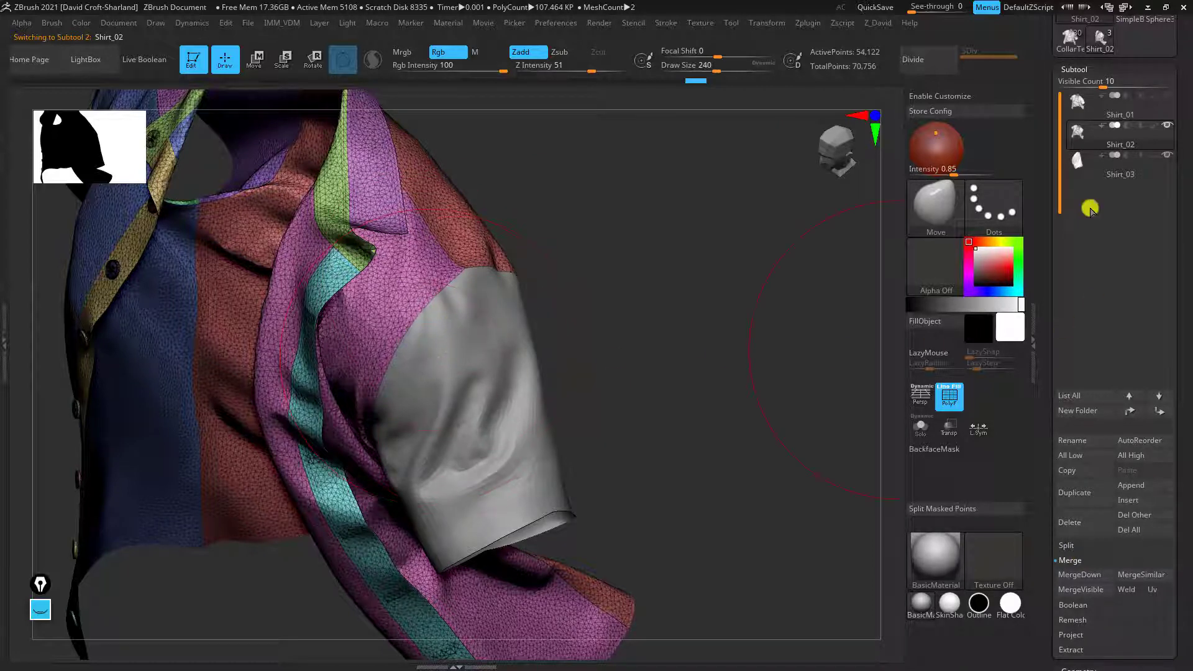
click(1076, 176)
mouse_move(594, 418)
mouse_down()
mouse_move(615, 442)
mouse_move(679, 386)
mouse_move(695, 429)
mouse_move(597, 420)
mouse_up()
Hide the polygroup wireframe, solo the sleeve, and pull its upper-left fold into shape with Move
key(shift+f)
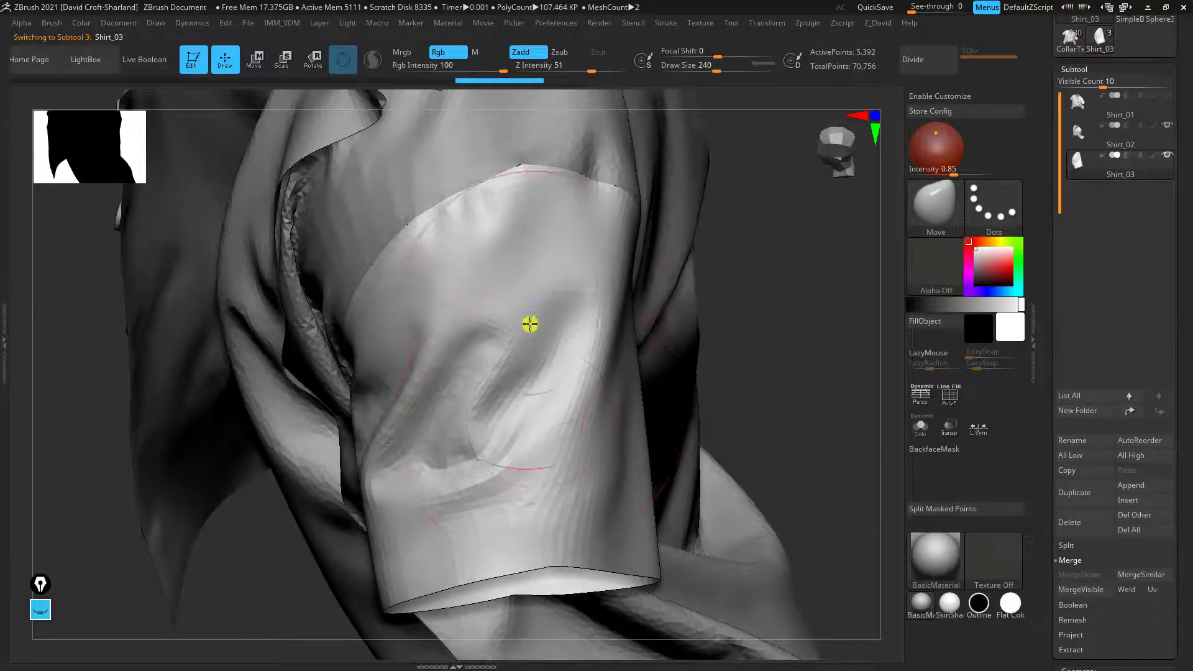
click(919, 427)
mouse_move(714, 401)
mouse_down()
mouse_move(761, 351)
mouse_move(758, 398)
mouse_up()
mouse_move(327, 362)
mouse_down()
mouse_move(319, 354)
mouse_move(325, 365)
mouse_up()
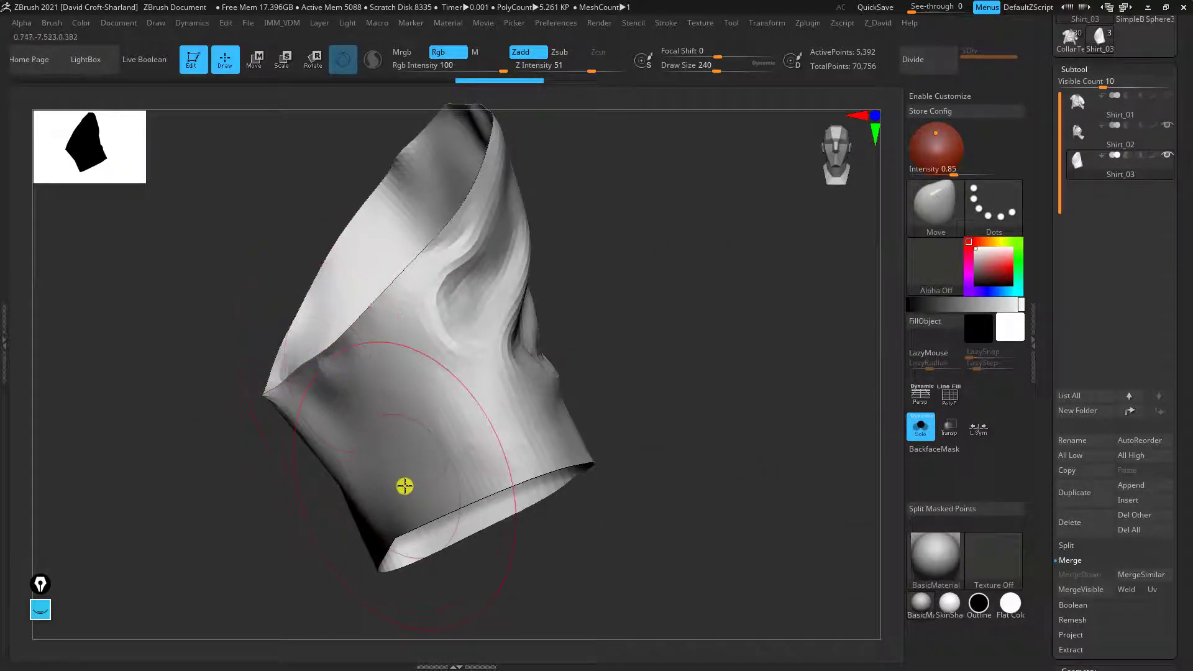
Carve a seam groove across the sleeve with a smaller DamStandard brush, then smooth it
key(bracketleft)
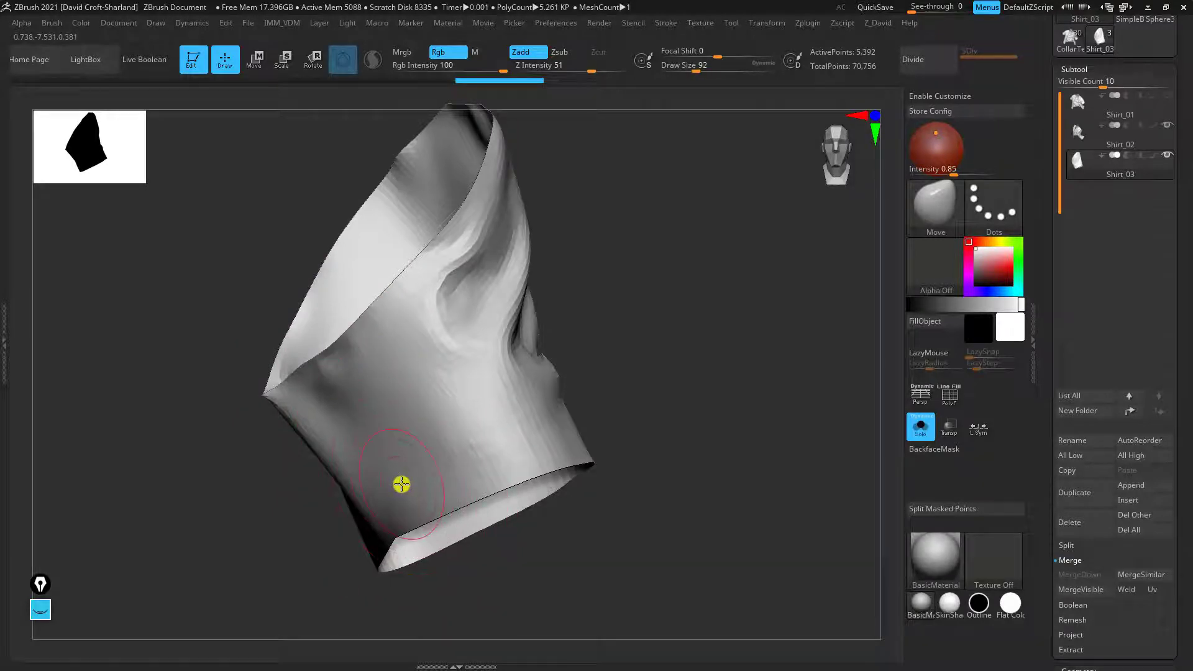
key(b)
key(d)
key(s)
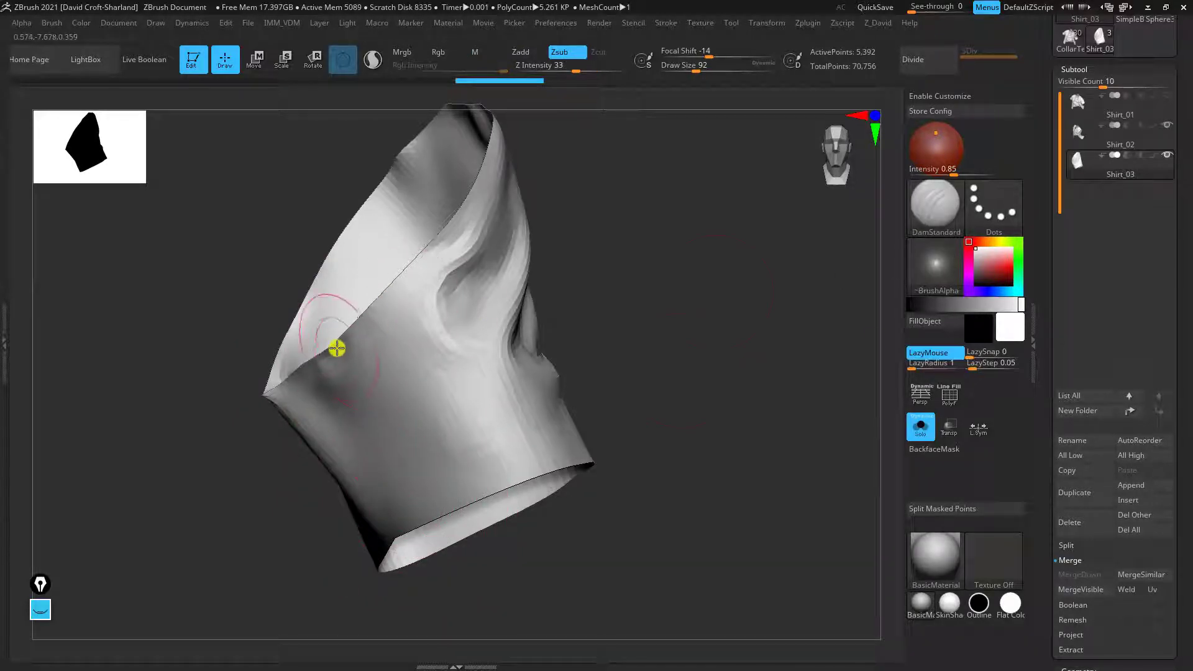
drag(335, 346, 394, 434)
drag(631, 540, 304, 420)
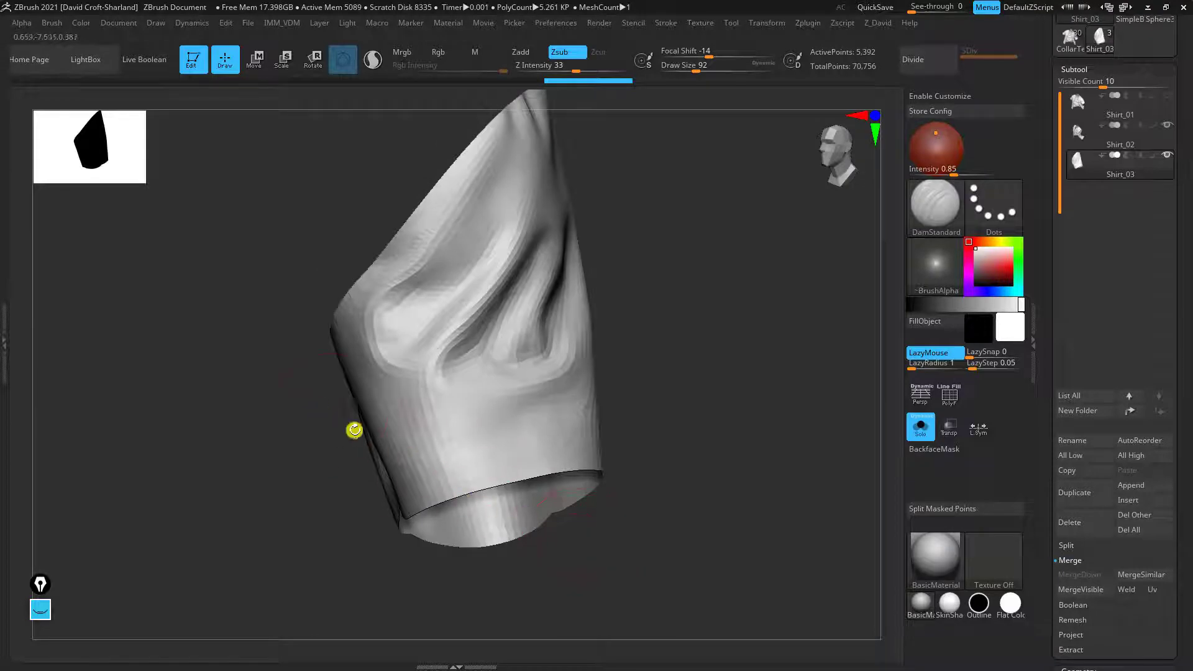
drag(772, 466, 436, 257)
key(shift)
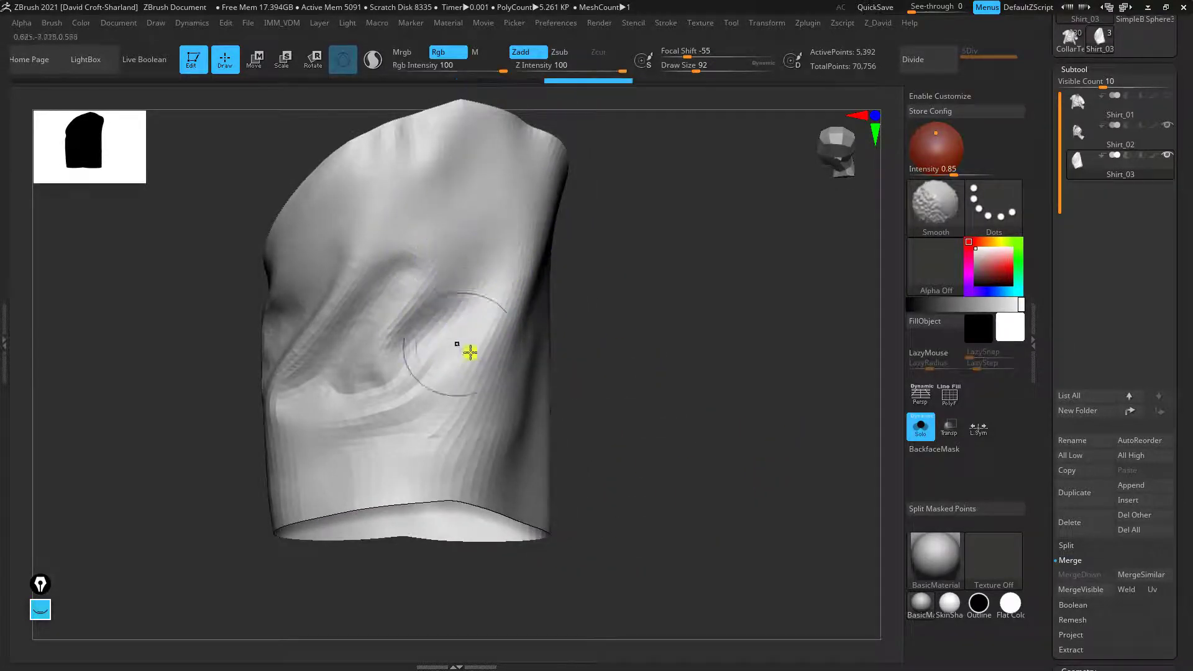
In Marvelous Designer, zoom out and pan the 2D pattern view over to the sleeve pieces
key(alt+Tab)
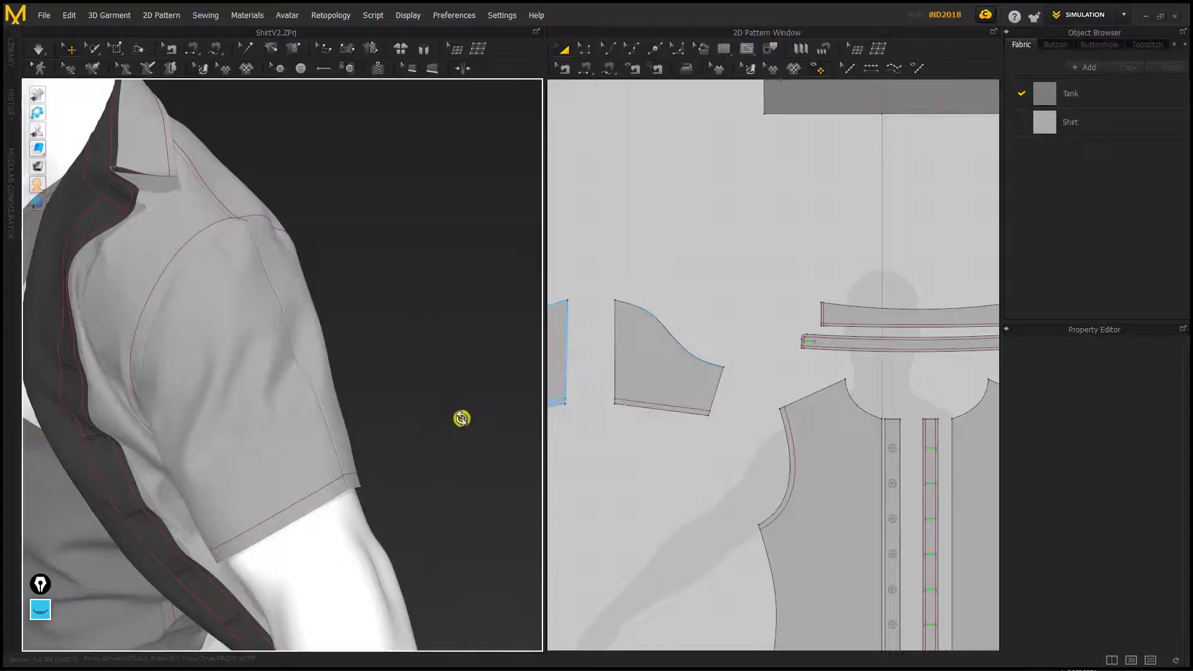
right_drag(460, 418, 478, 400)
scroll(444, 359, down, 5)
scroll(718, 516, down, 3)
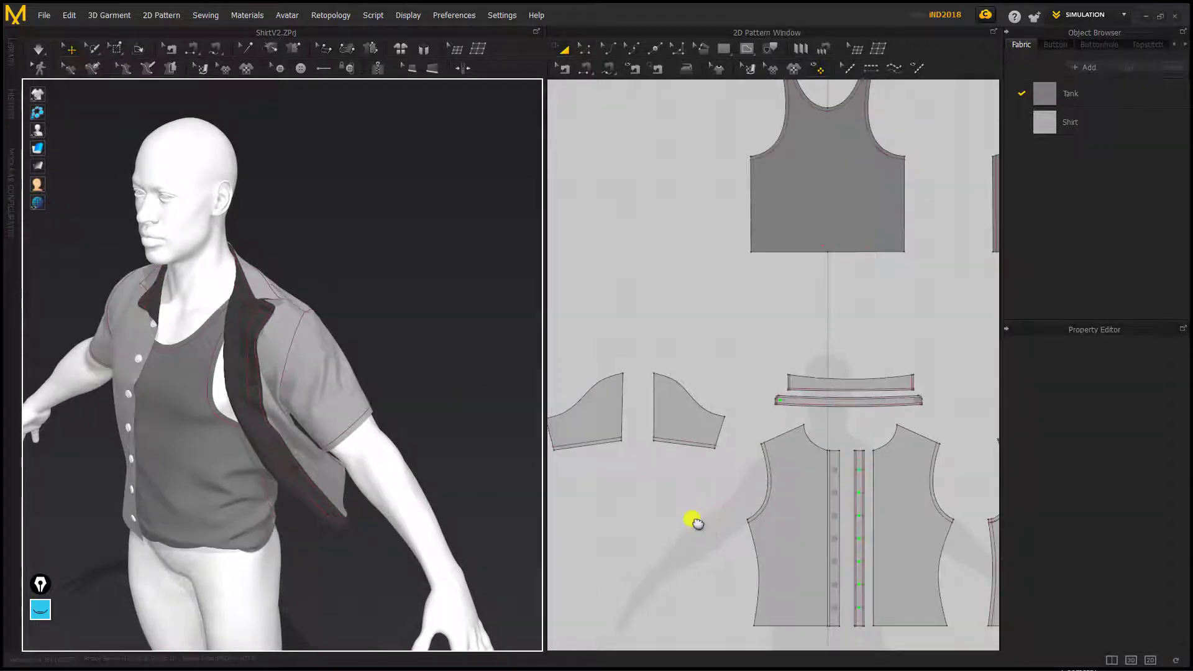
right_drag(676, 515, 533, 452)
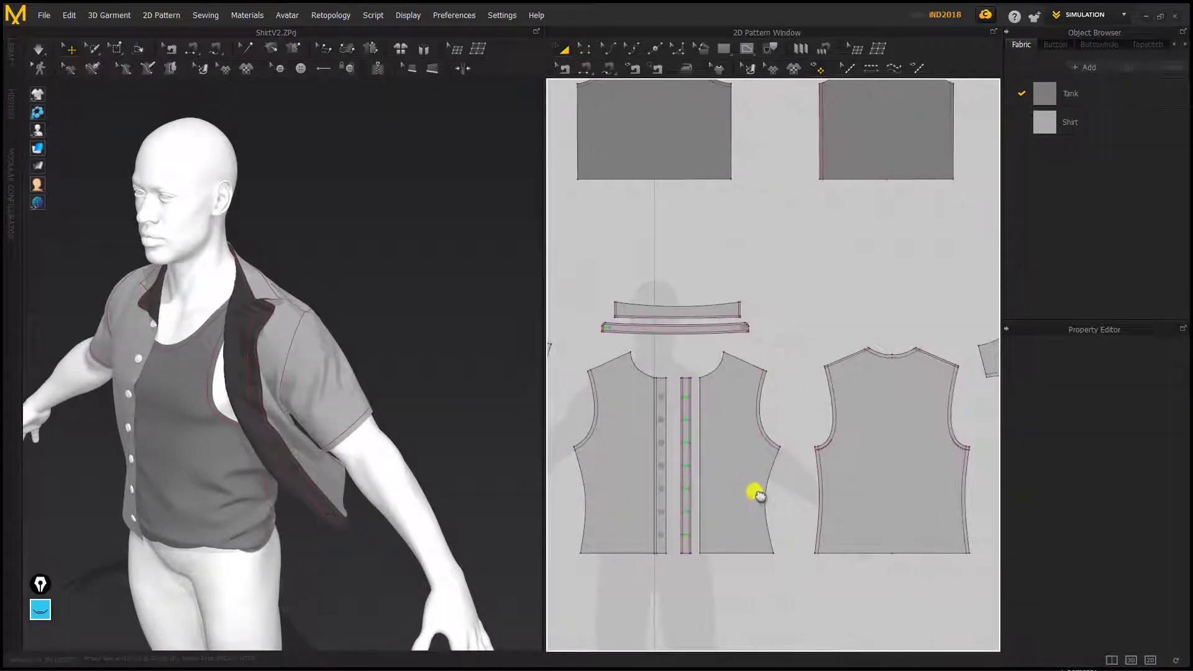
right_drag(759, 495, 588, 545)
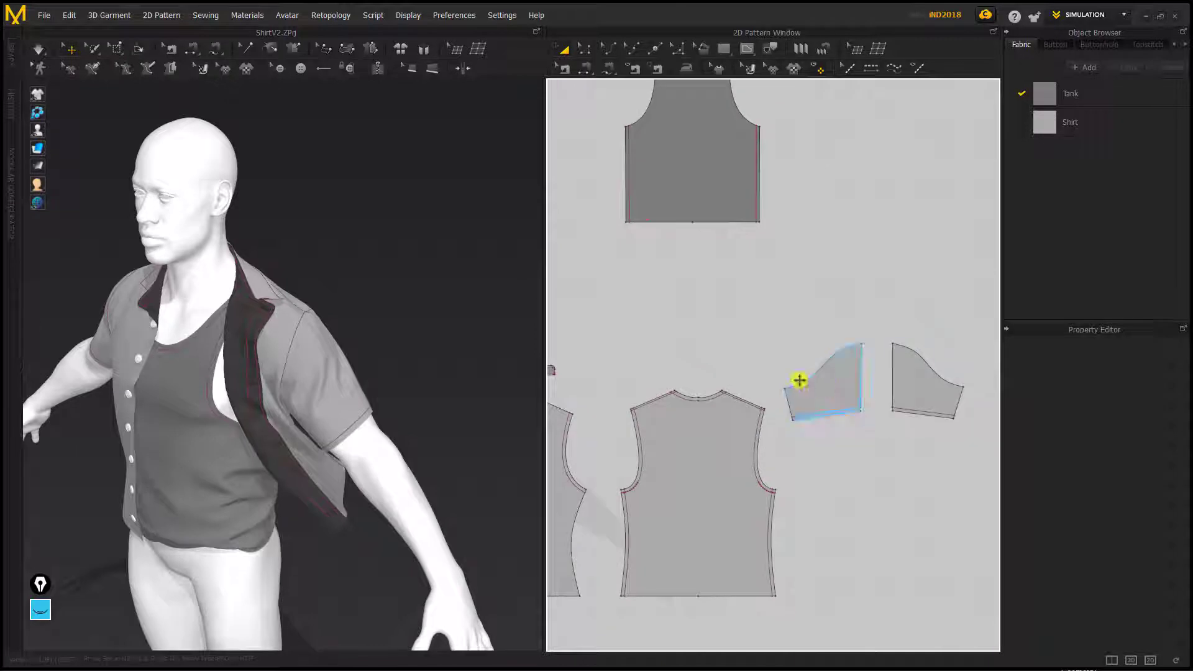
Select and compare the left and right sleeve pattern pieces, then orbit the isolated ZBrush sleeve
drag(973, 455, 969, 457)
click(926, 475)
click(826, 407)
click(918, 400)
click(853, 405)
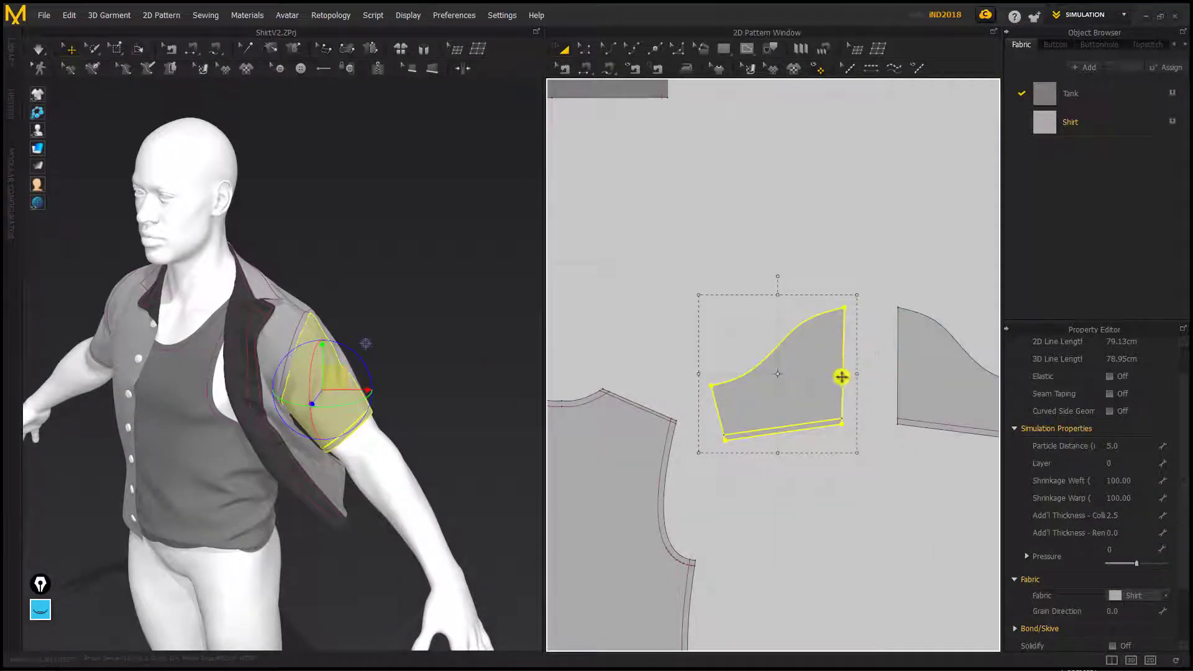
click(859, 278)
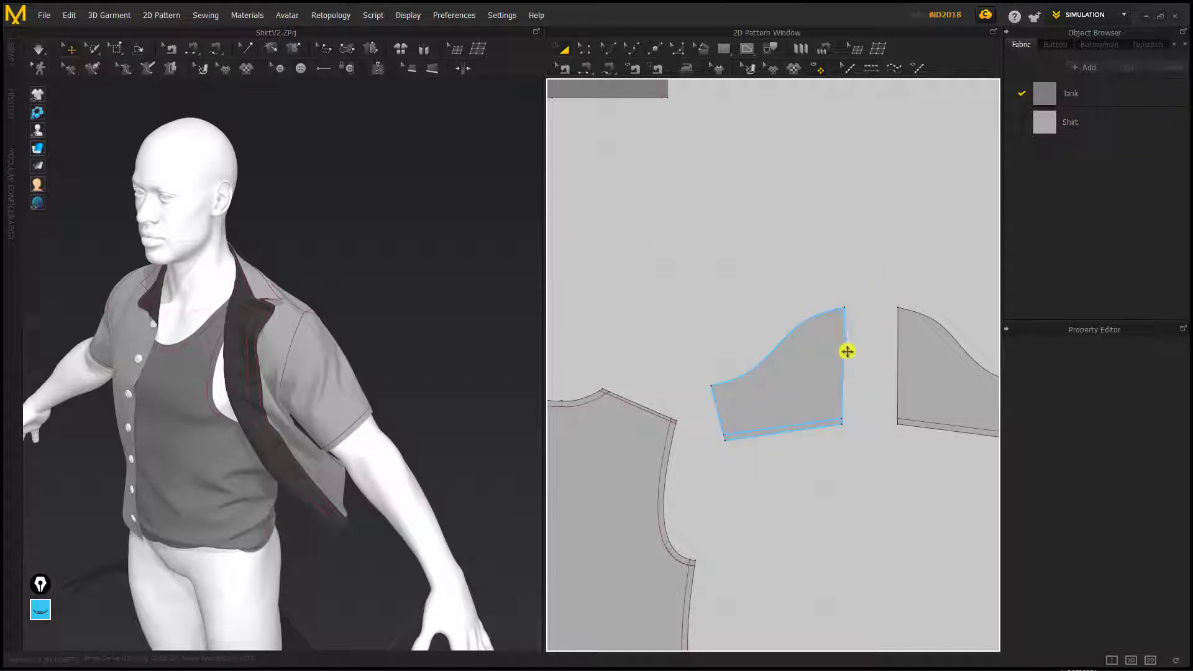
click(933, 375)
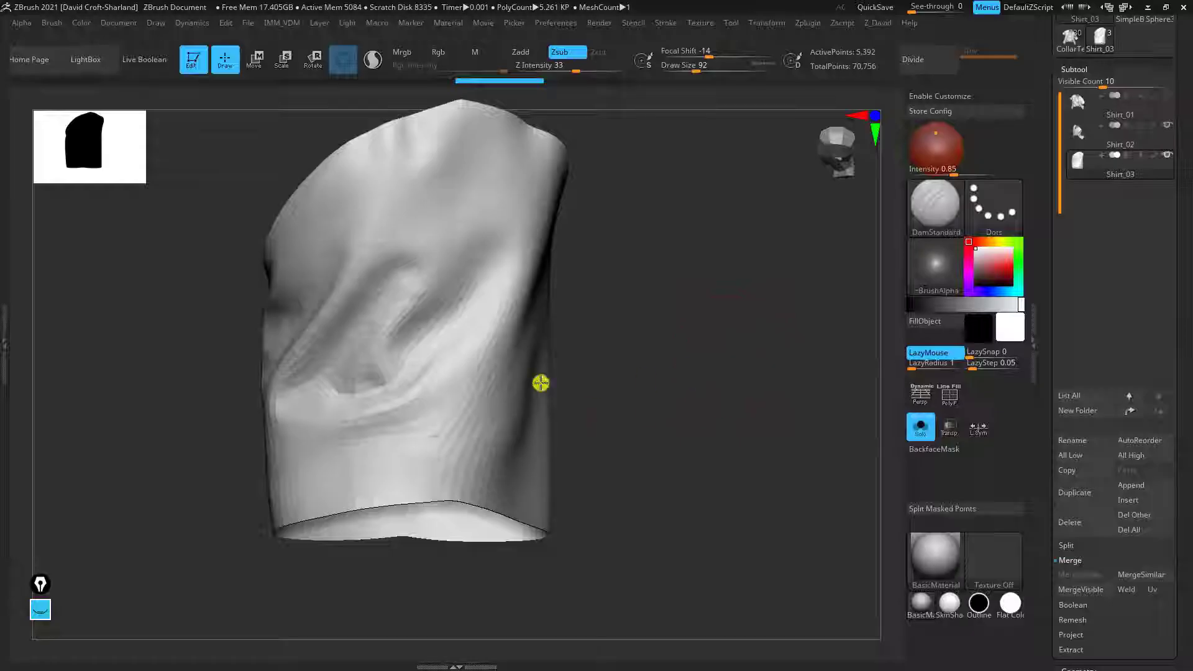
drag(541, 381, 471, 288)
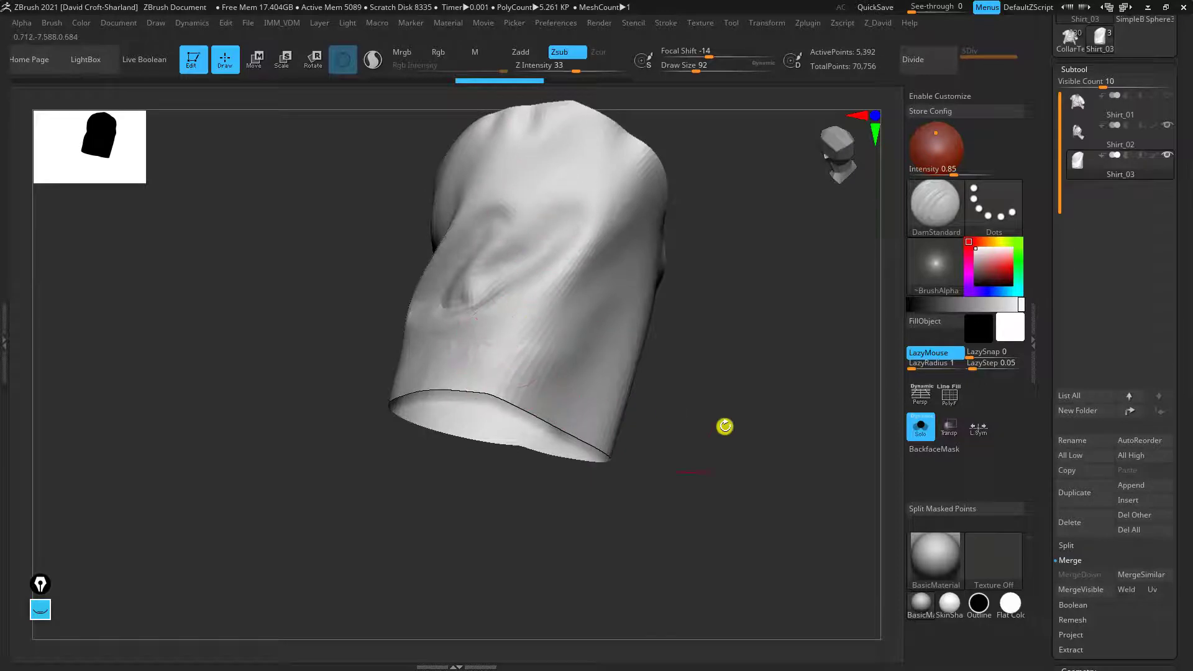
Show polygroups, turn off Solo to reveal the whole shirt, and load the CollarTest1 sculpt
drag(756, 443, 738, 470)
key(shift+f)
click(920, 426)
scroll(1167, 259, up, 4)
drag(671, 378, 961, 347)
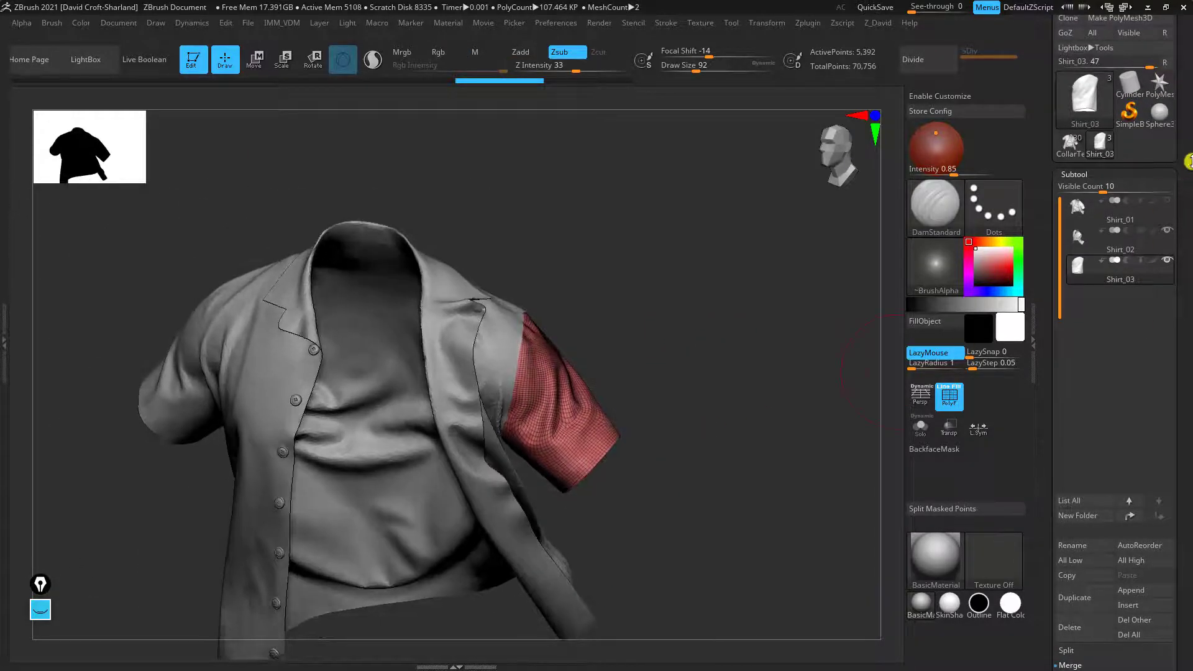
scroll(1184, 163, up, 1)
click(1068, 169)
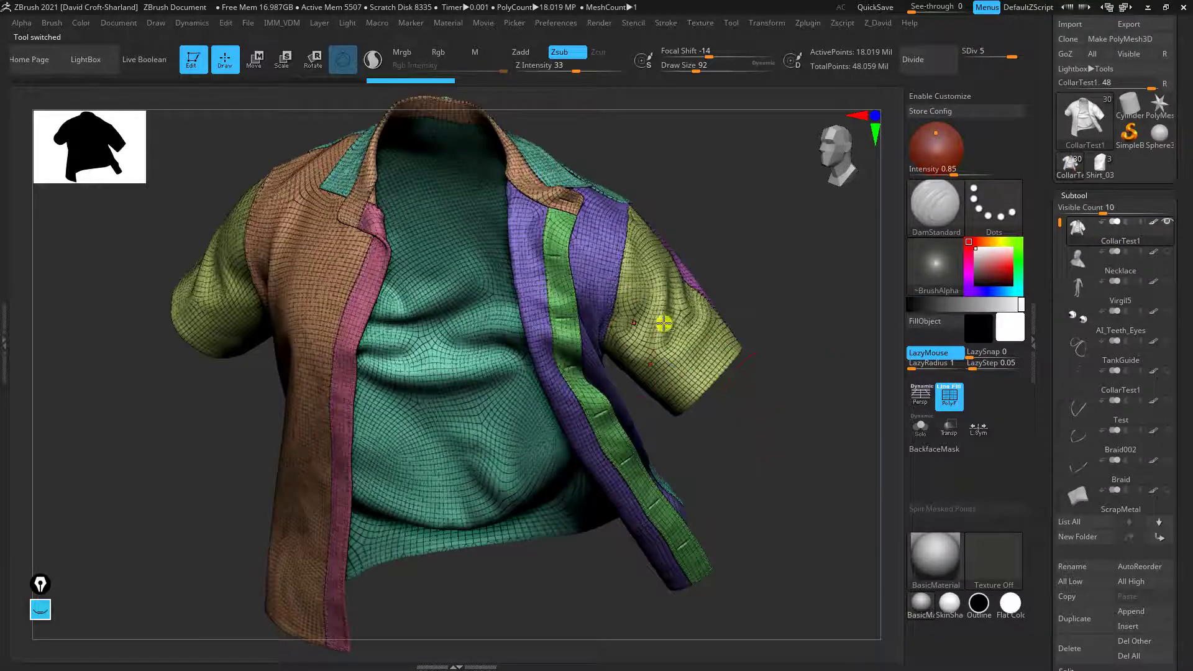
Test-sculpt CollarTest1's right sleeve, shirt front, lapel and collar, smoothing afterwards
key(shift+f)
mouse_move(774, 297)
mouse_down()
mouse_move(718, 346)
mouse_move(679, 426)
mouse_up()
click(639, 392)
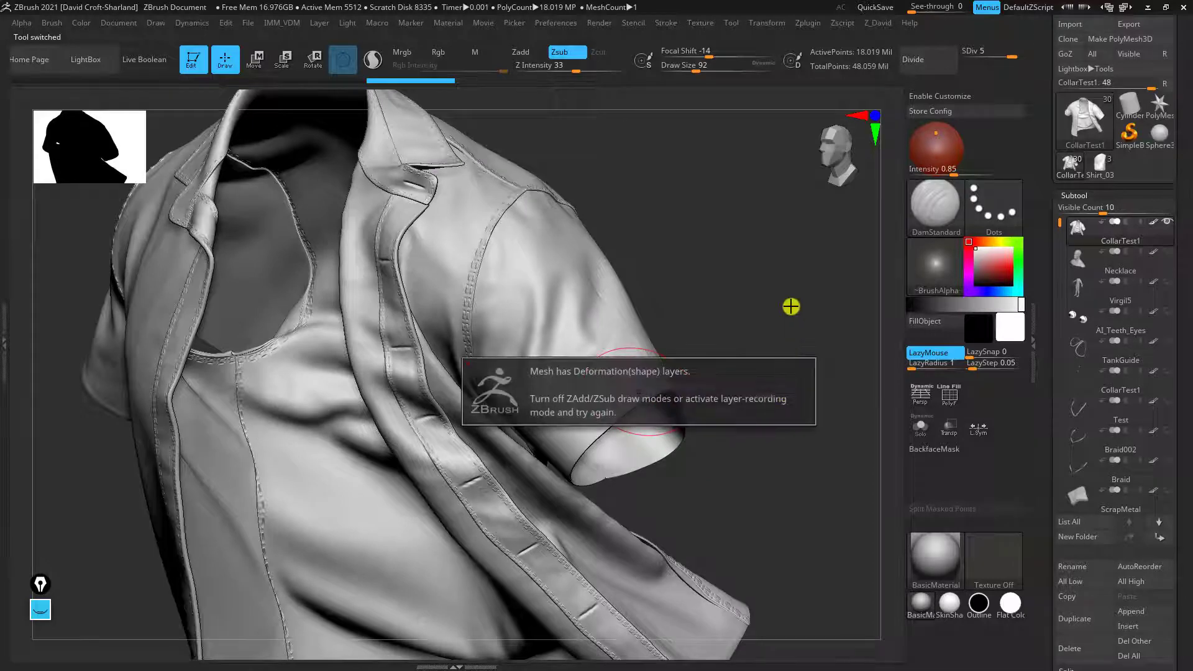
drag(789, 307, 551, 346)
click(572, 353)
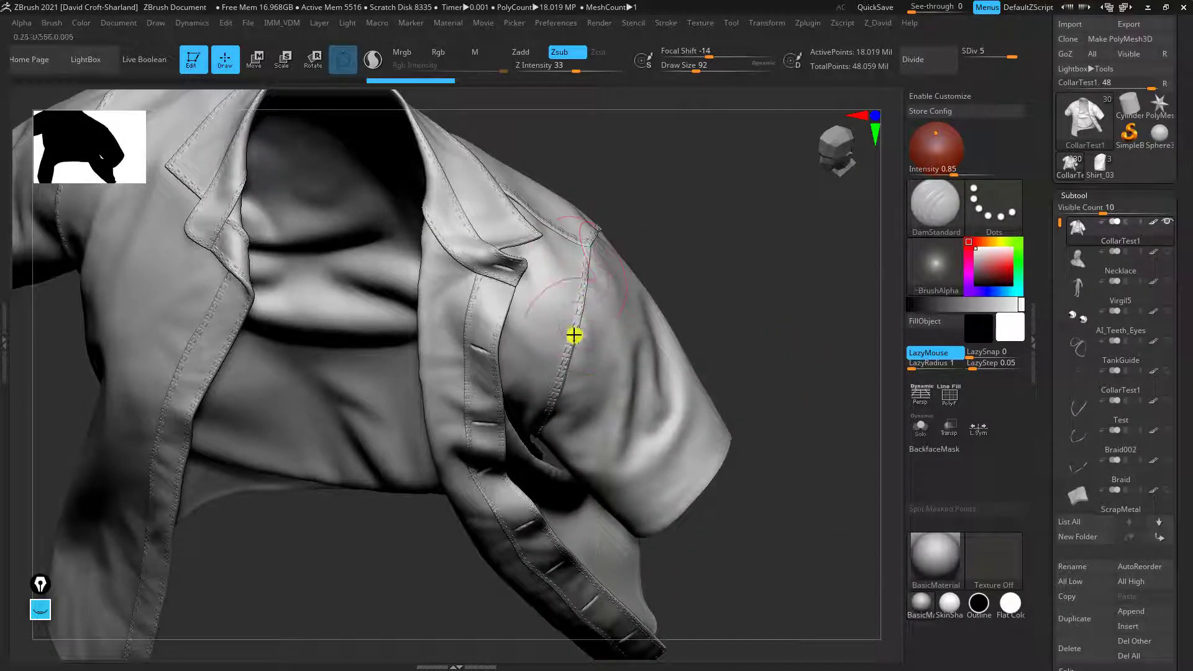
right_drag(572, 327, 359, 328)
click(351, 305)
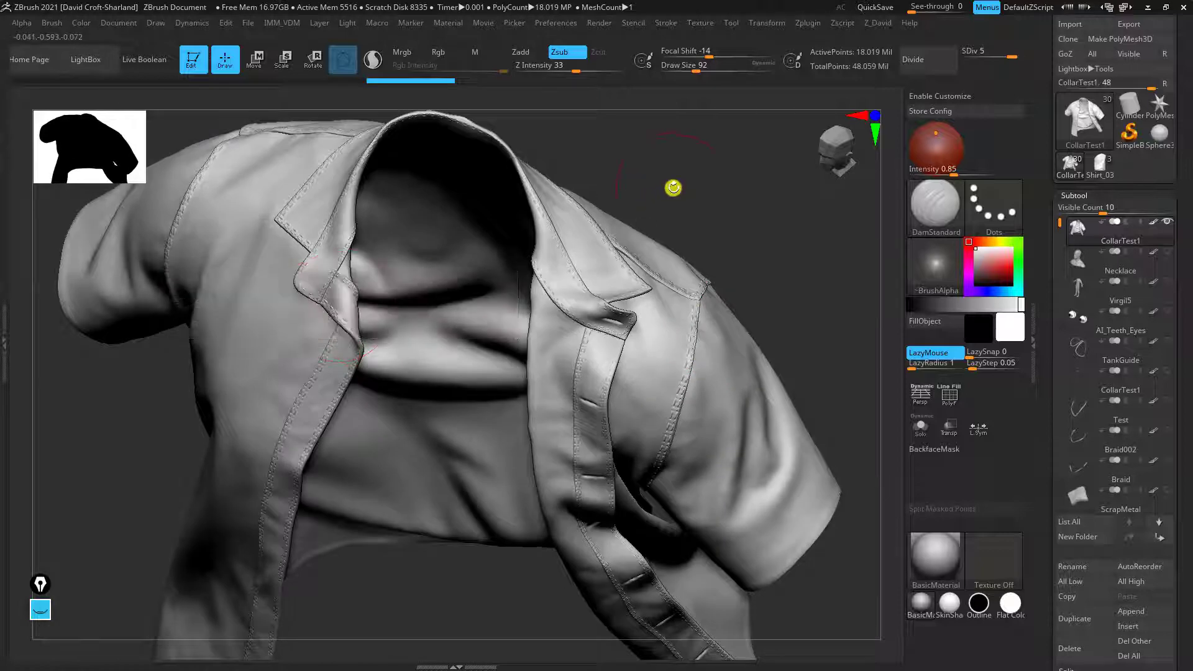
right_drag(674, 184, 545, 240)
click(366, 300)
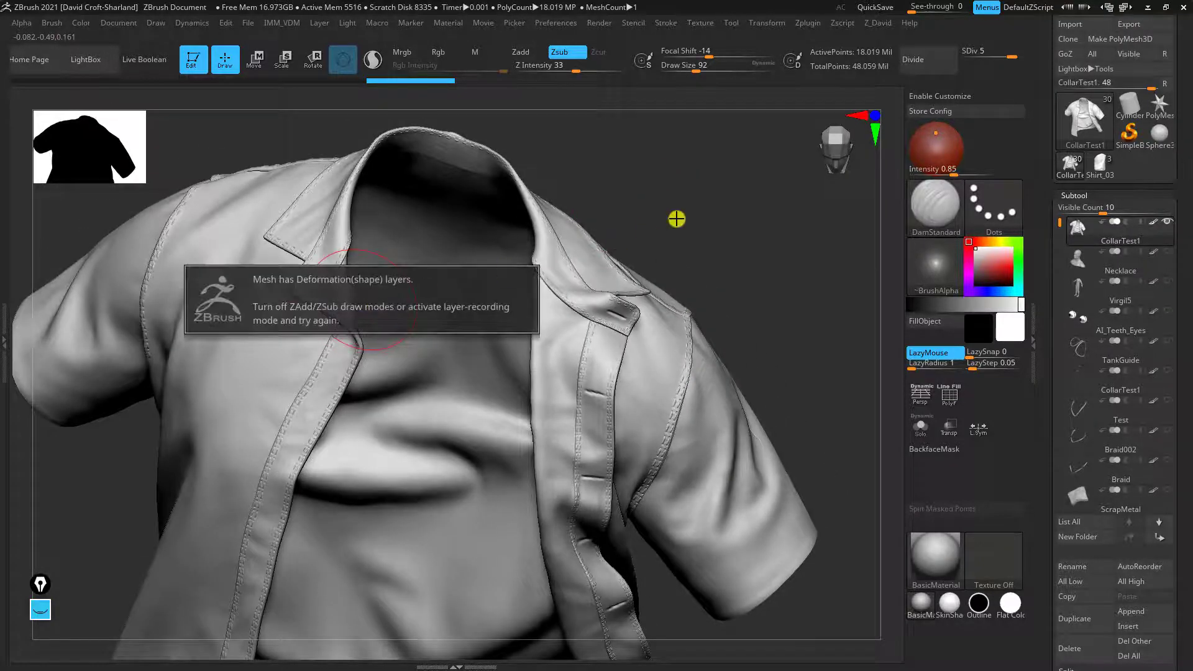
right_drag(676, 219, 652, 234)
key(shift)
Check CollarTest1's polygroup colours, then frame the whole shirt and orbit in closer
key(shift+f)
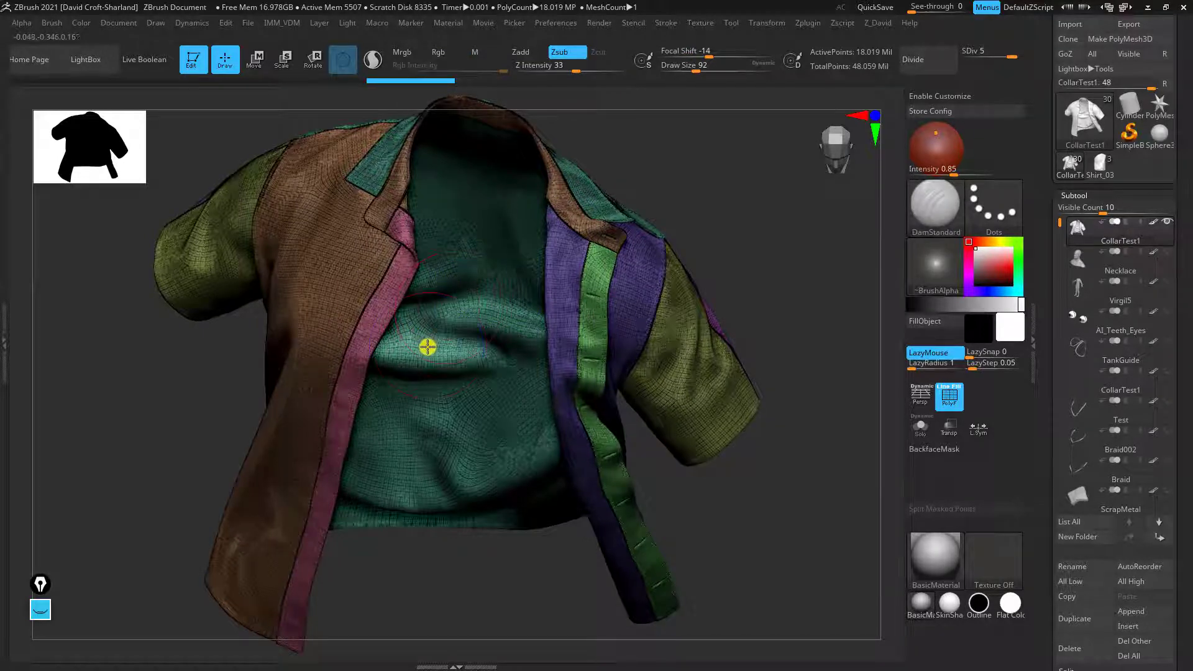
key(shift+f)
right_drag(711, 293, 774, 274)
key(f)
right_drag(780, 205, 702, 168)
Orbit the Marvelous Designer avatar to a front view of the draped shirt, then return to ZBrush
key(alt+Tab)
click(436, 299)
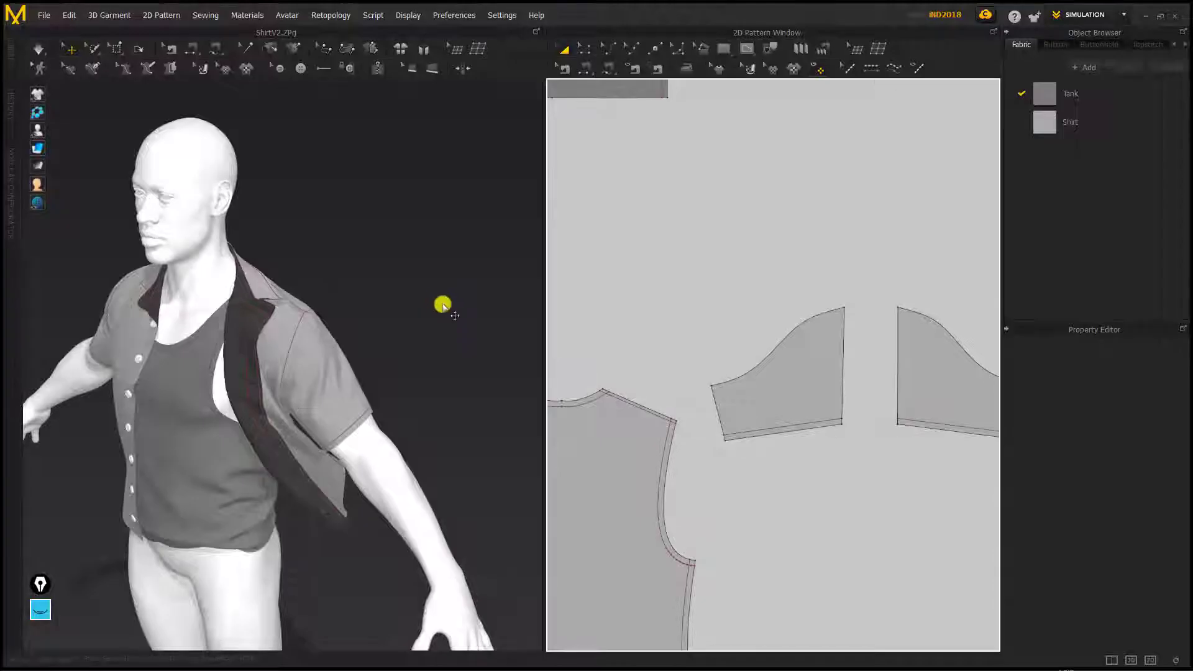
right_drag(443, 305, 530, 311)
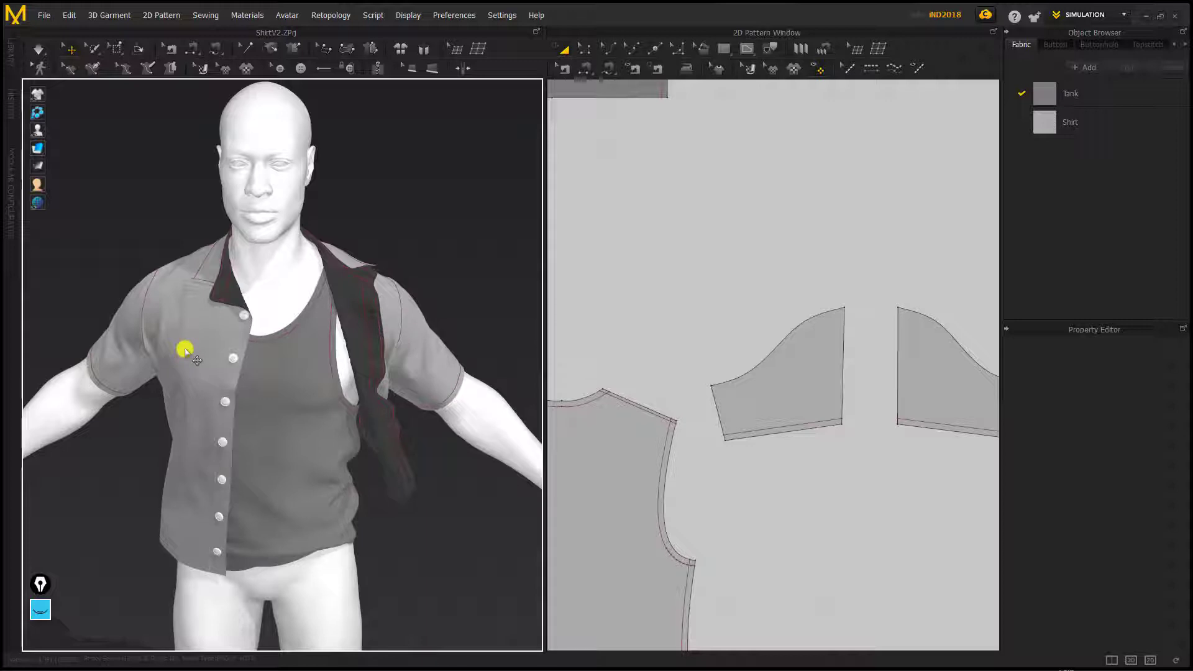
key(alt+Tab)
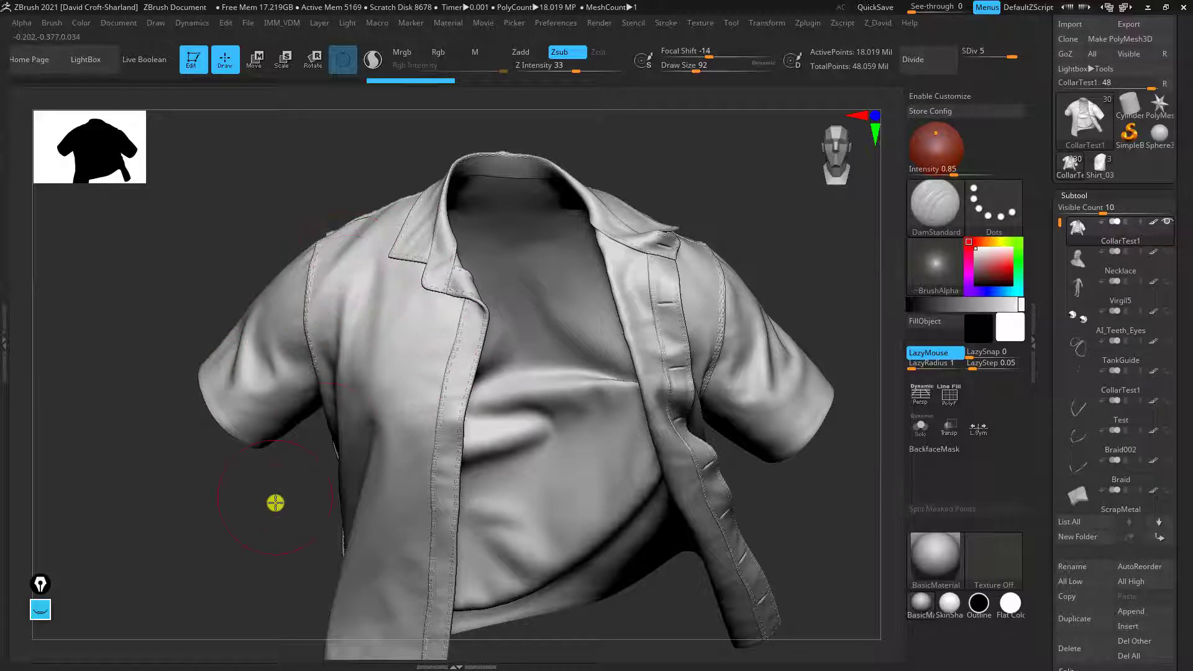
drag(277, 508, 431, 404)
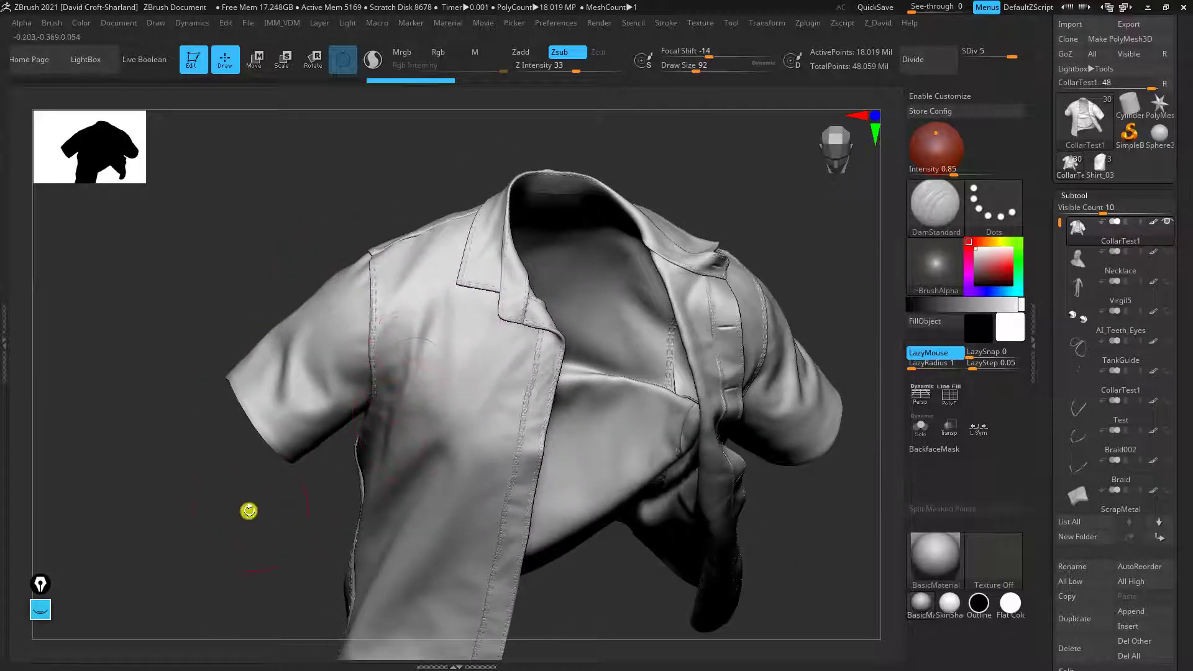
drag(248, 509, 399, 348)
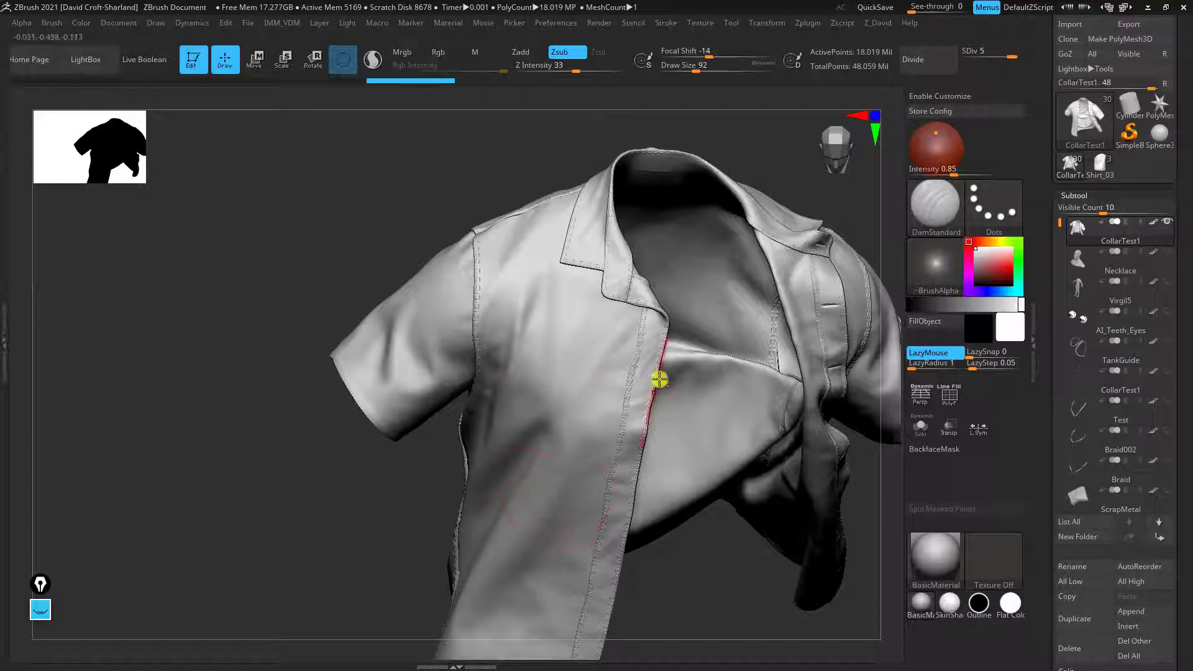
drag(371, 516, 524, 447)
drag(373, 474, 565, 434)
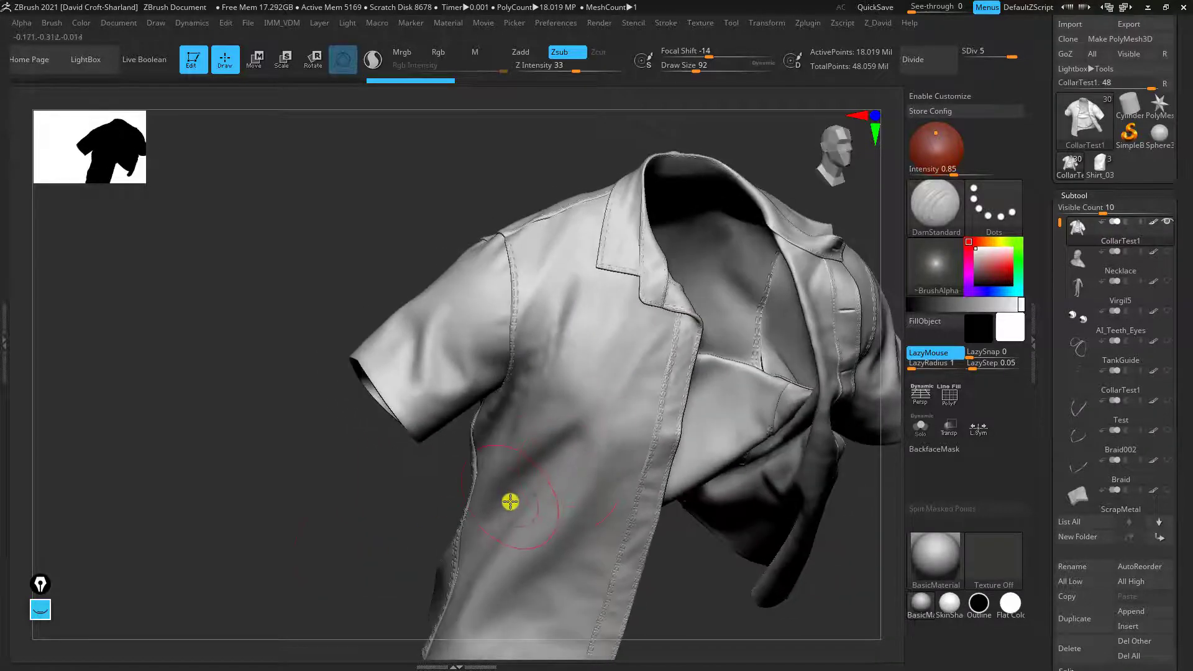
drag(305, 531, 392, 543)
key(alt+Tab)
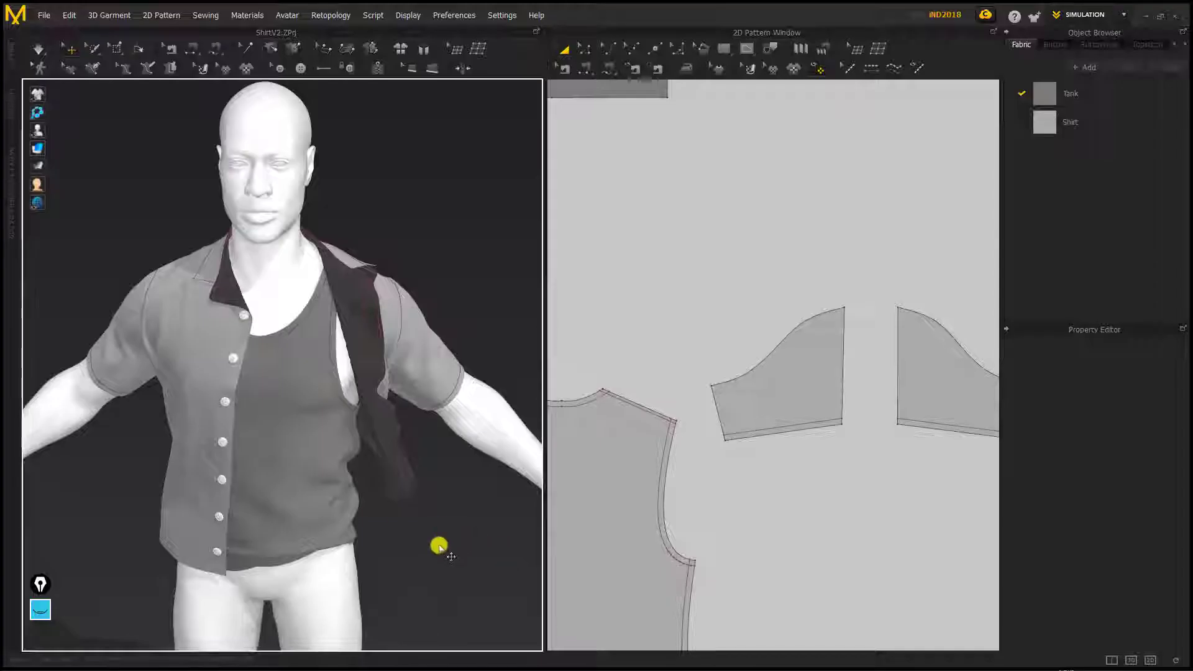
right_drag(479, 544, 349, 466)
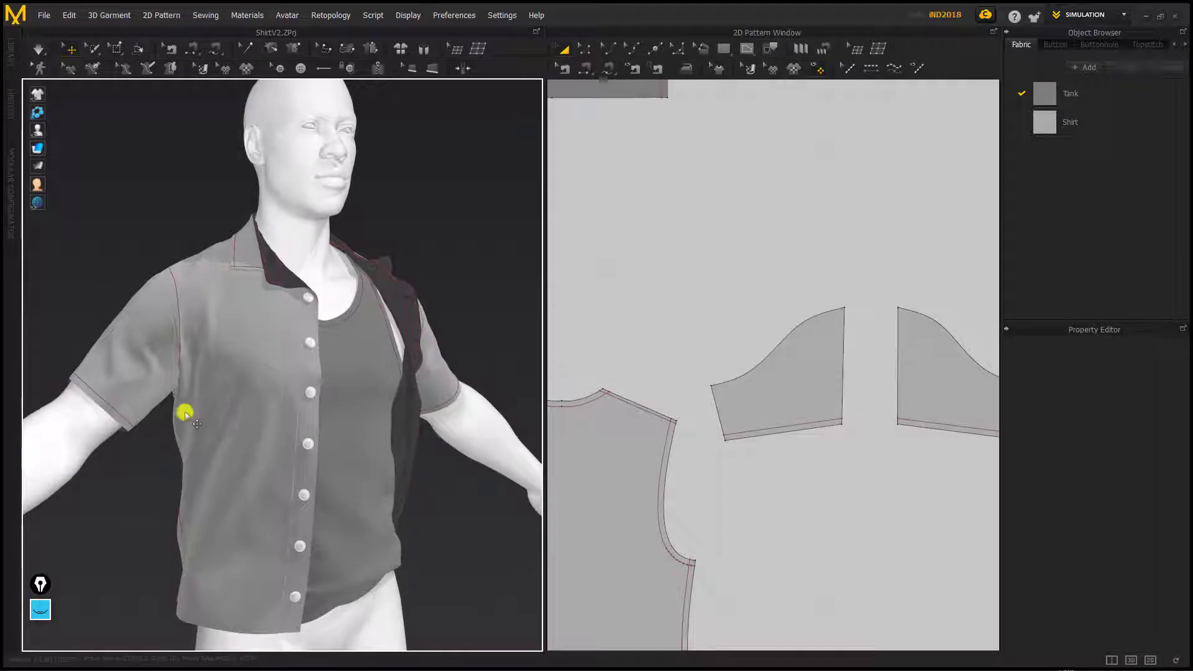
scroll(344, 433, up, 5)
scroll(344, 433, up, 3)
scroll(341, 421, down, 5)
right_drag(311, 431, 314, 354)
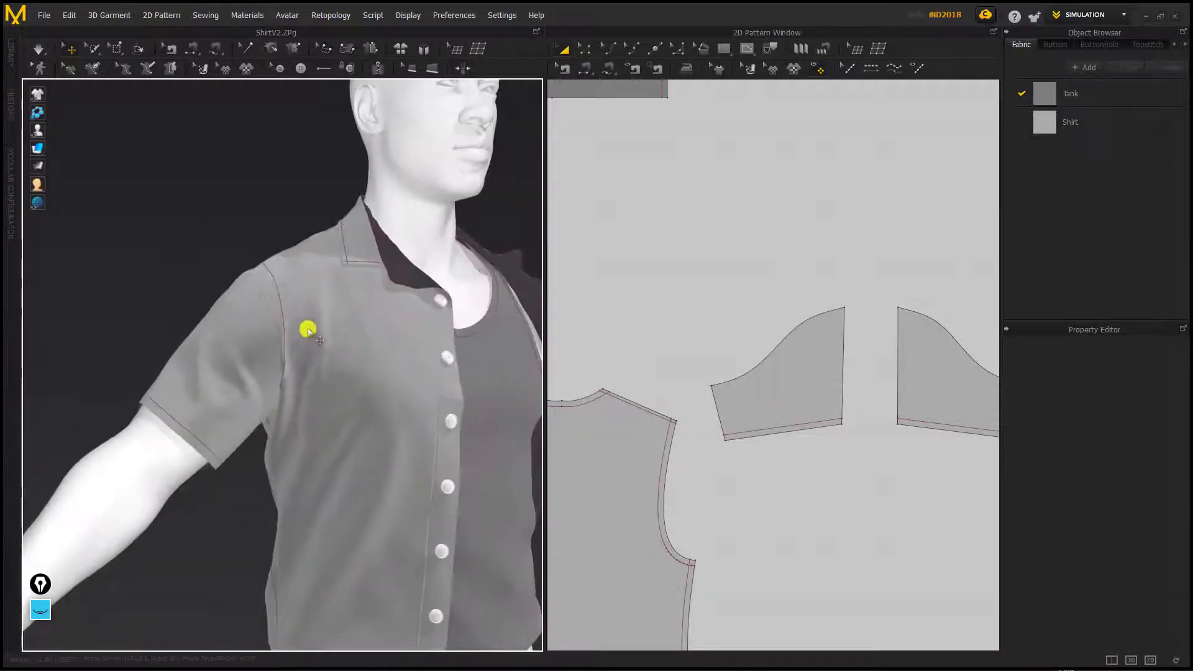
click(371, 412)
click(168, 255)
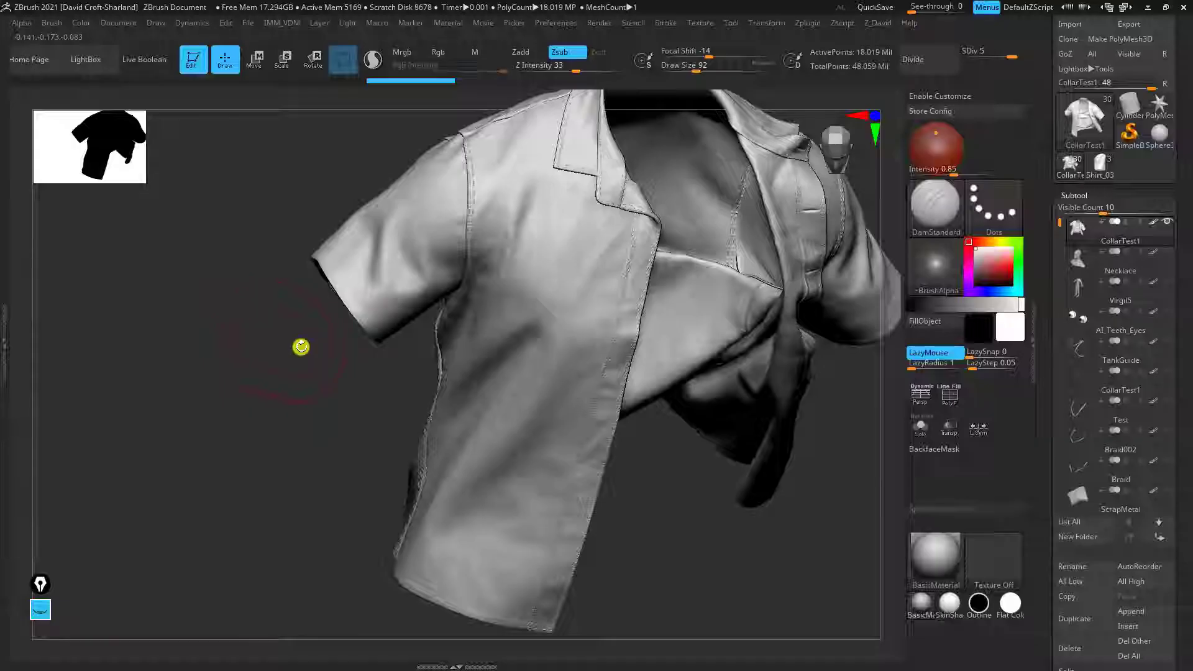
drag(300, 346, 240, 498)
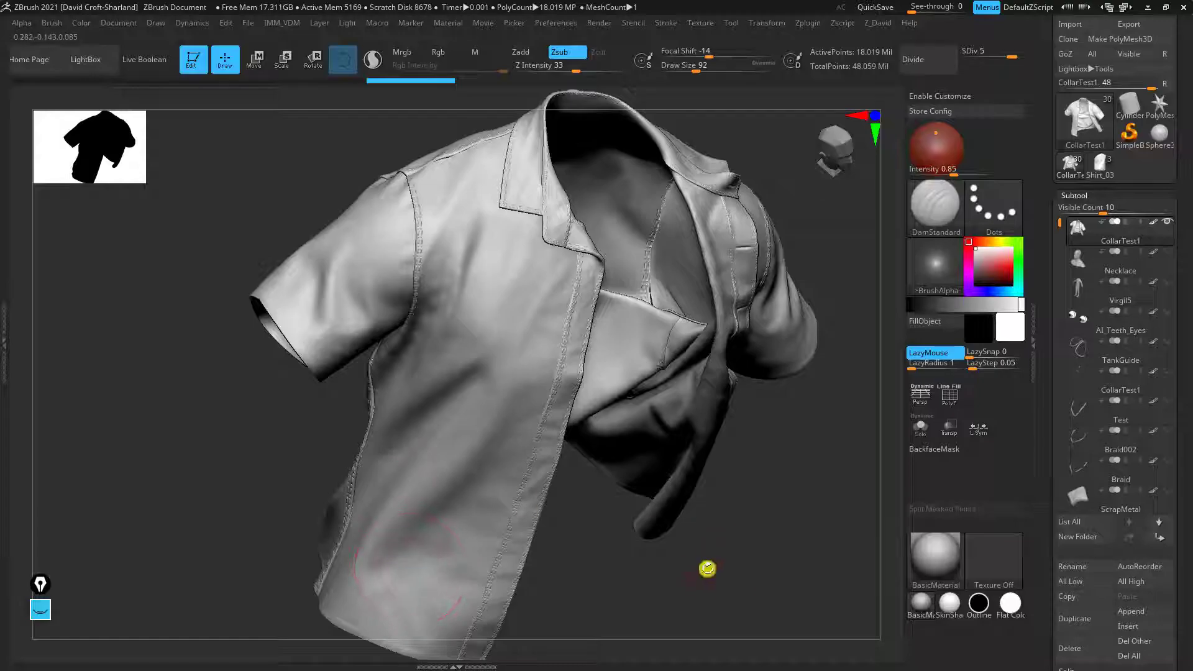
mouse_move(707, 568)
mouse_down()
mouse_move(636, 599)
mouse_move(788, 492)
mouse_move(796, 538)
mouse_up()
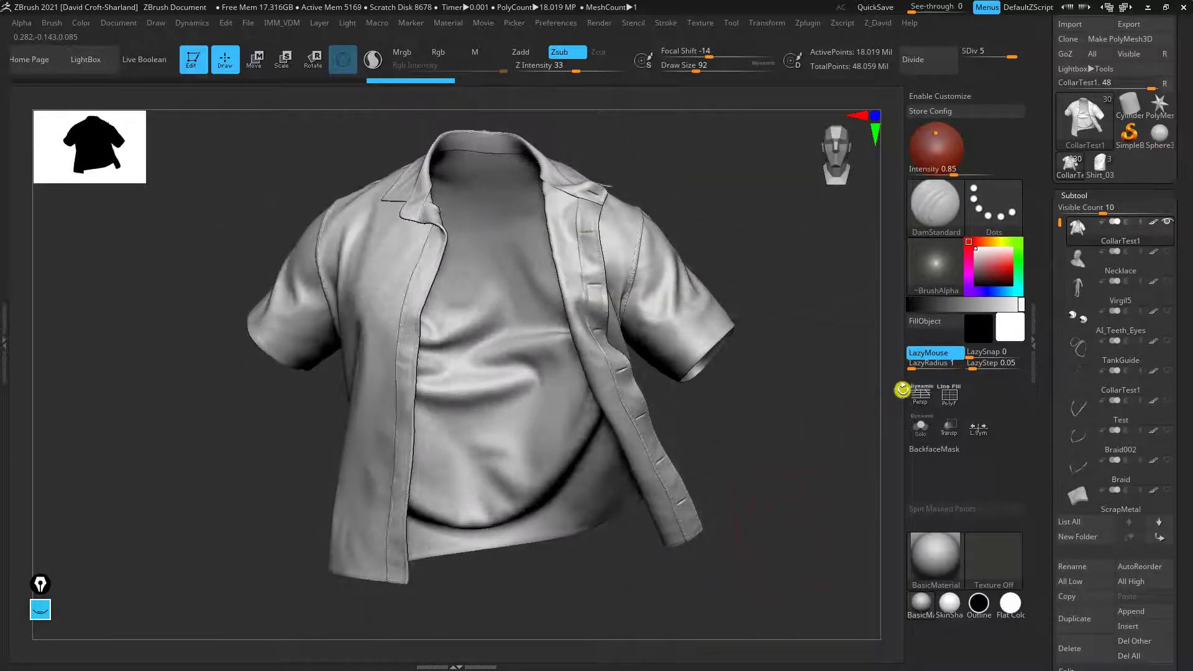
key(alt+Tab)
click(283, 283)
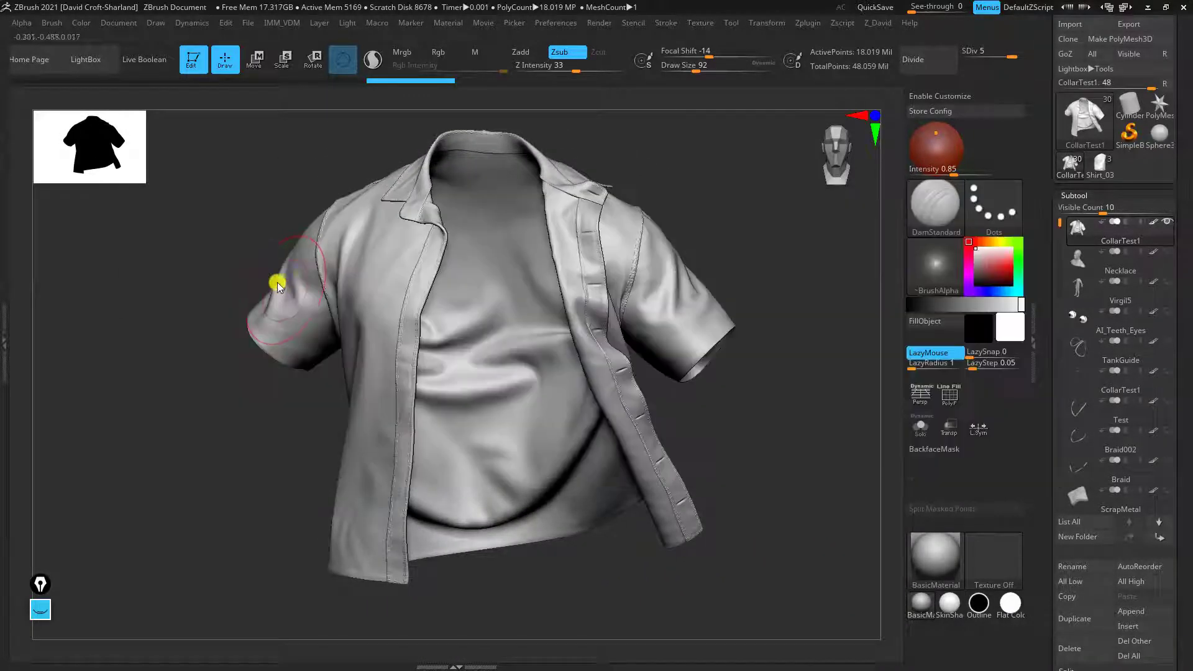
drag(754, 418, 755, 431)
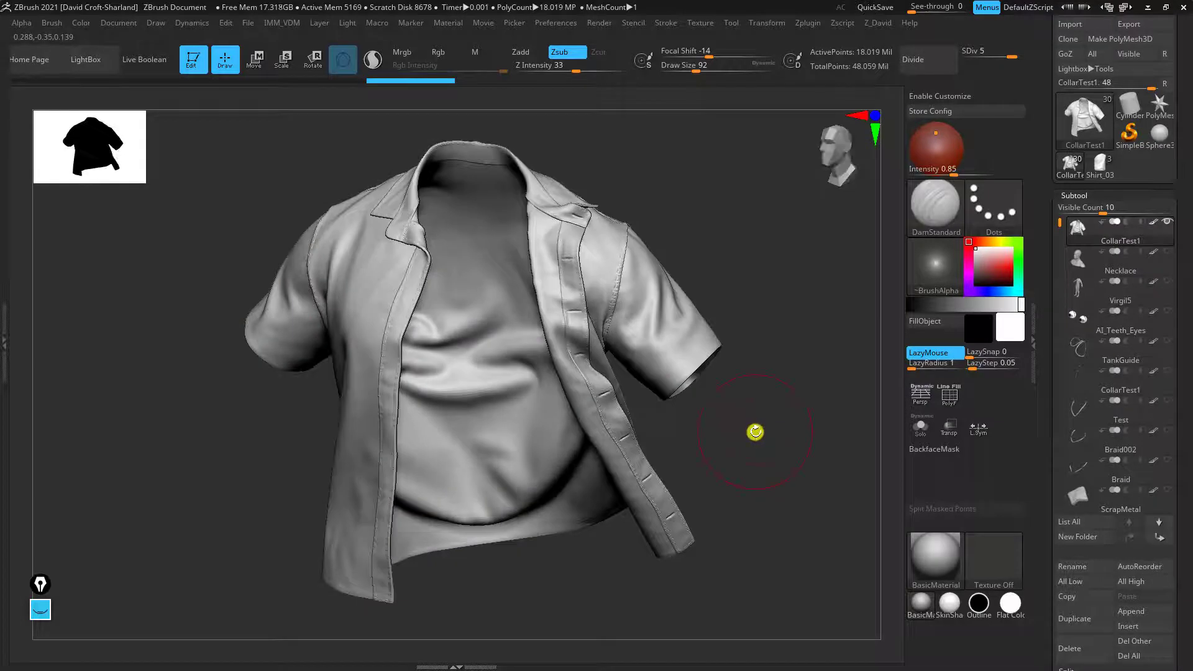